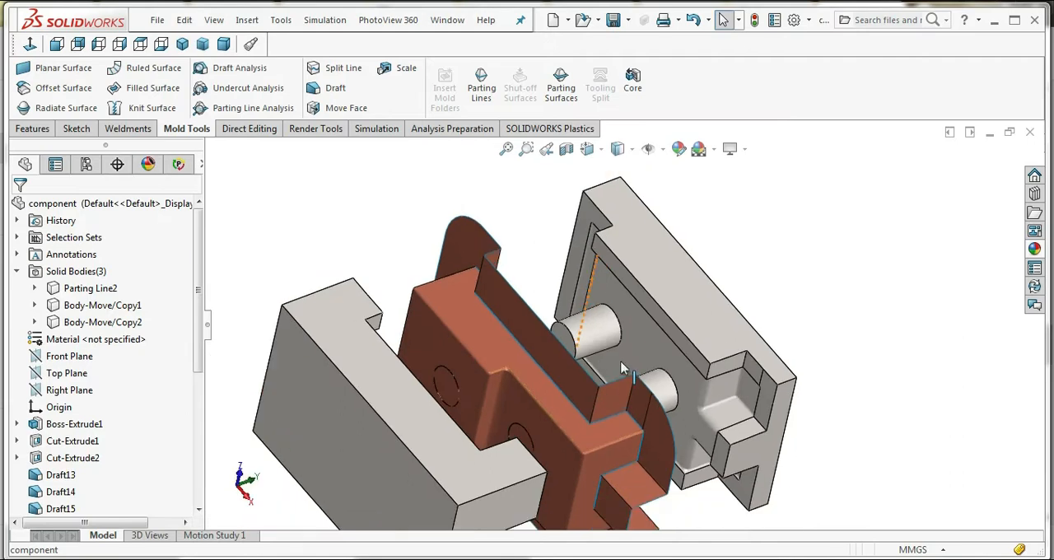
middle_click_drag(624, 367, 502, 292)
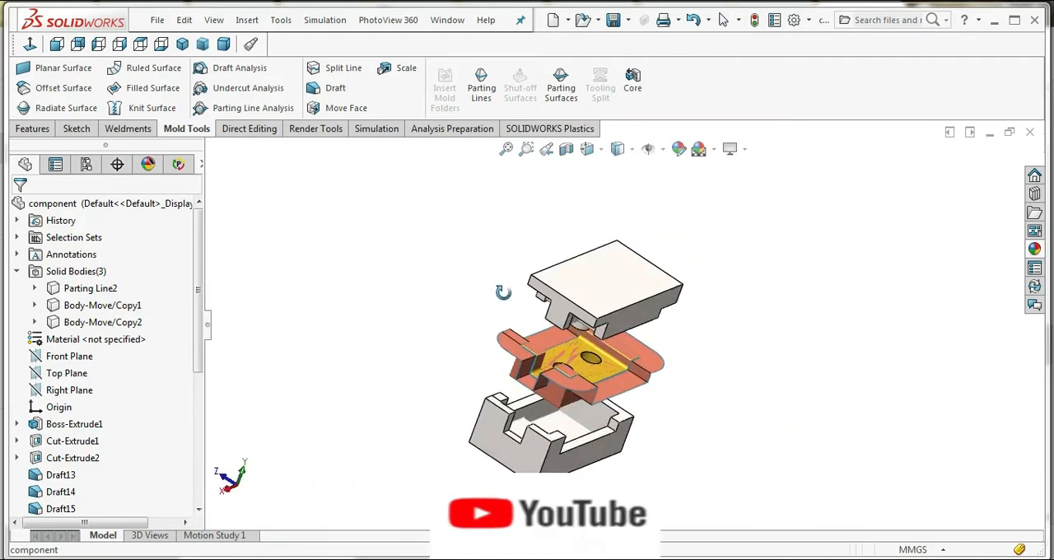
scroll(589, 390, "down", 4)
middle_click_drag(561, 379, 523, 442)
scroll(593, 404, "up", 4)
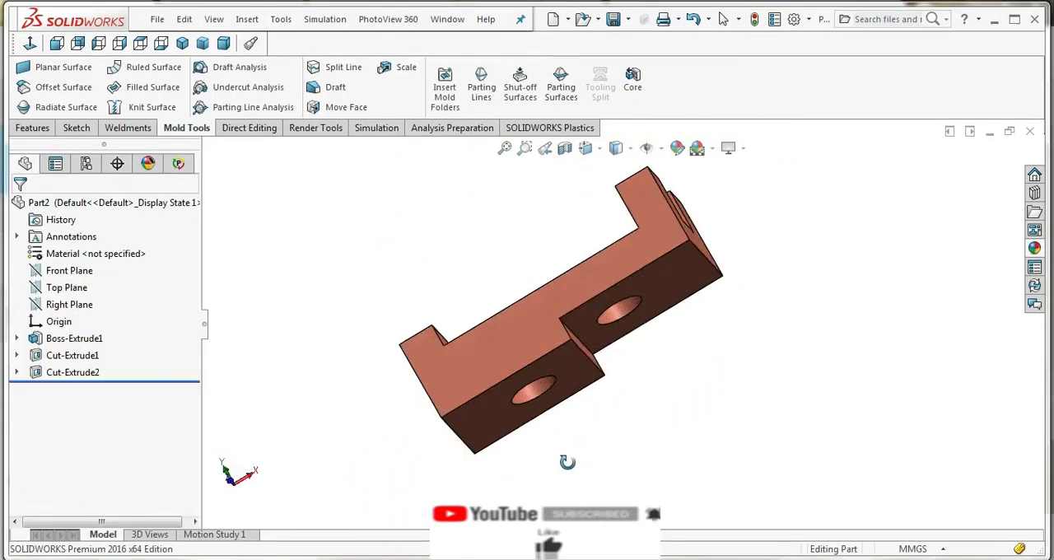
middle_click_drag(567, 462, 784, 402)
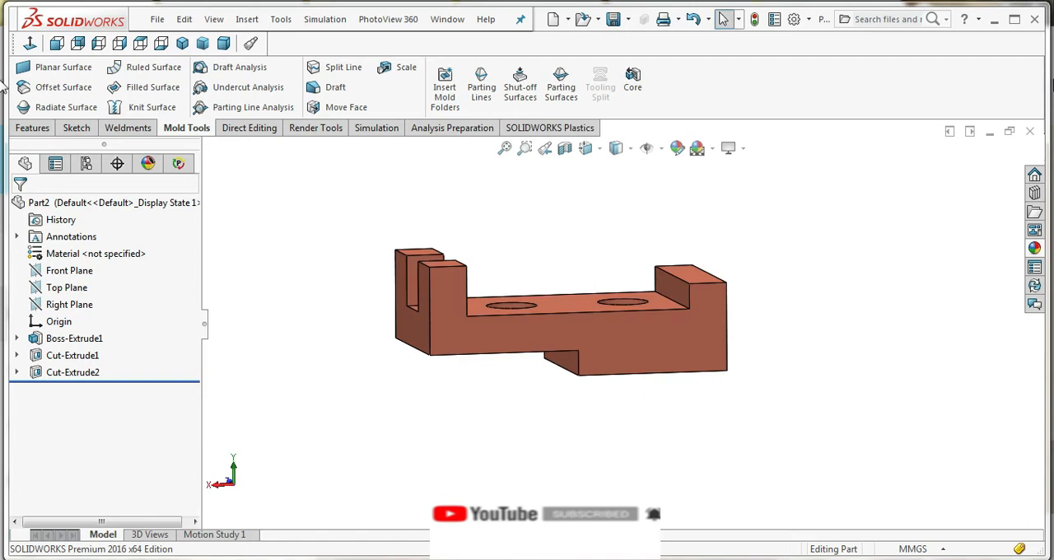
Start a Fillet on the inner vertical edge of the front upright post and set its radius to 1 mm
middle_click_drag(459, 260, 478, 299)
left_click(35, 128)
scroll(445, 284, "down", 2)
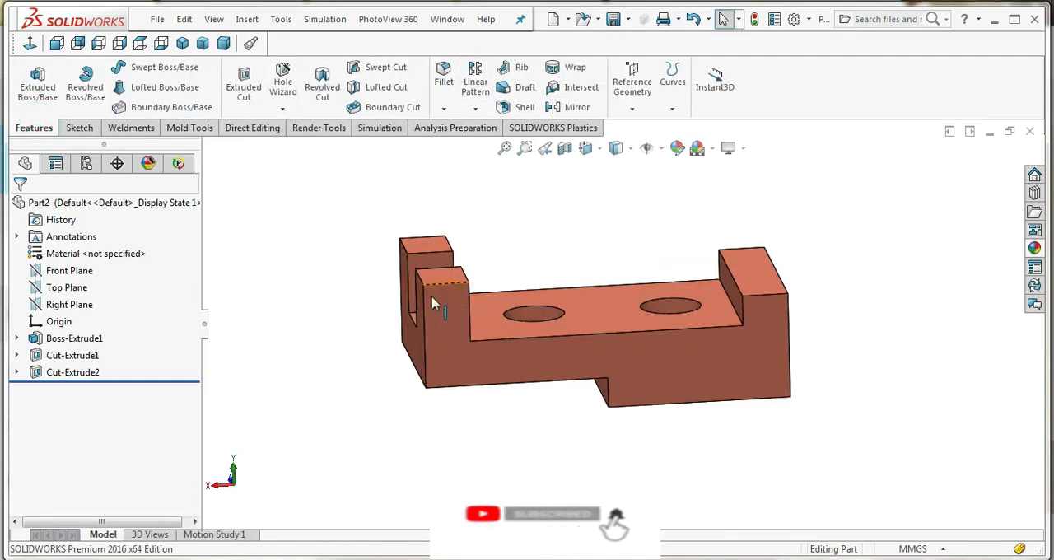
left_click(443, 75)
scroll(464, 287, "down", 2)
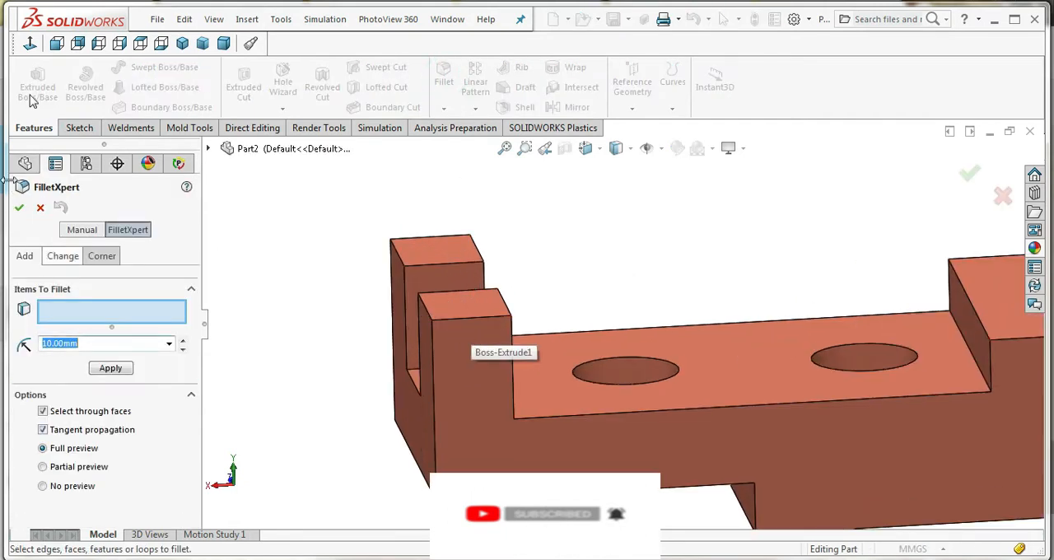
scroll(341, 277, "up", 3)
scroll(772, 353, "down", 2)
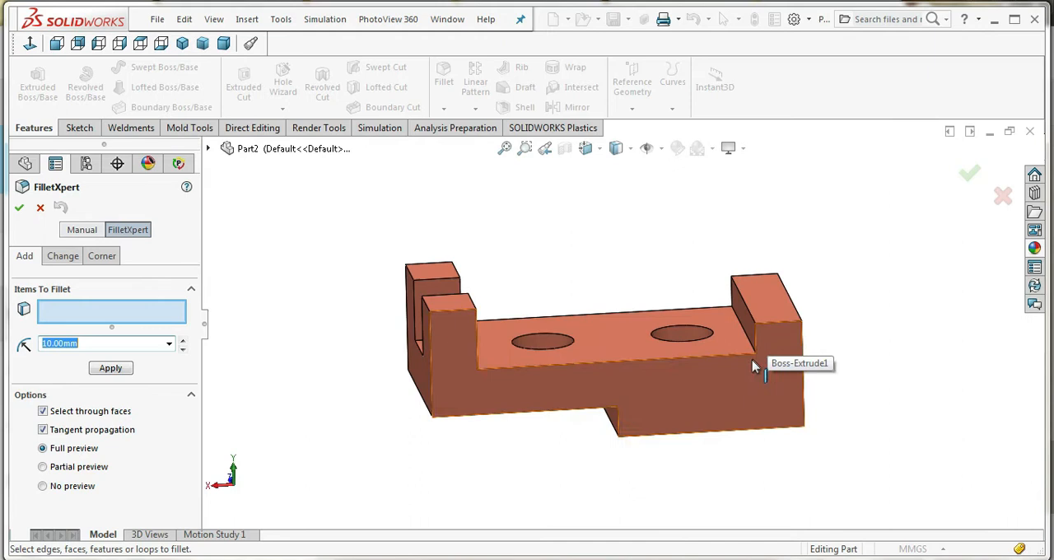
middle_click_drag(588, 377, 559, 402)
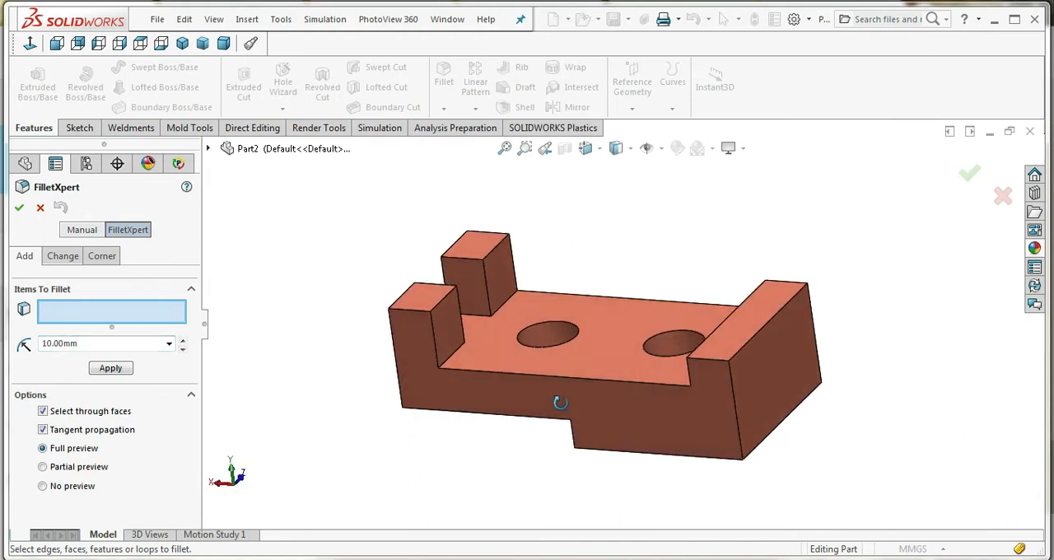
scroll(474, 315, "down", 2)
left_click(481, 312)
middle_click_drag(495, 313, 489, 424)
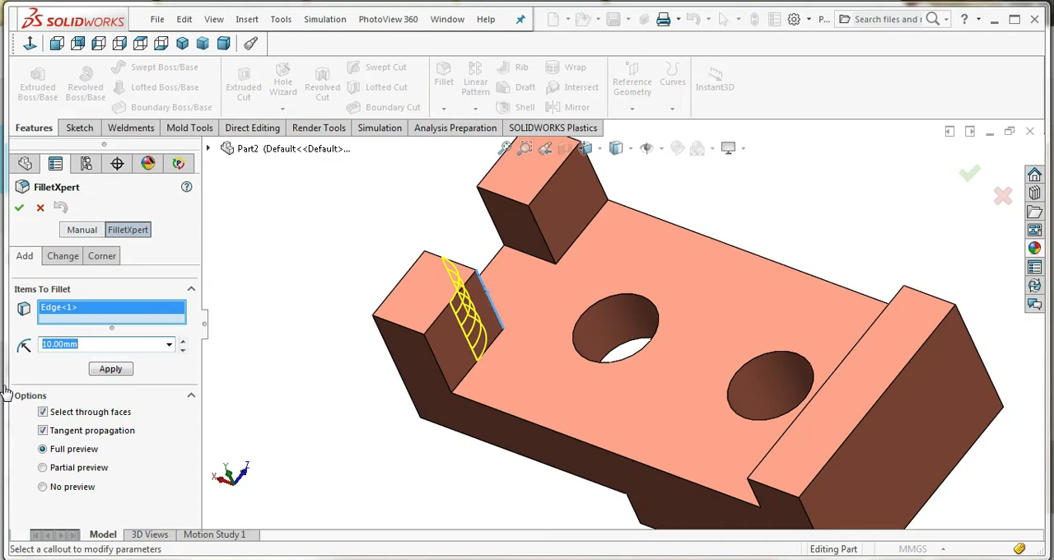
type("2")
key("Return")
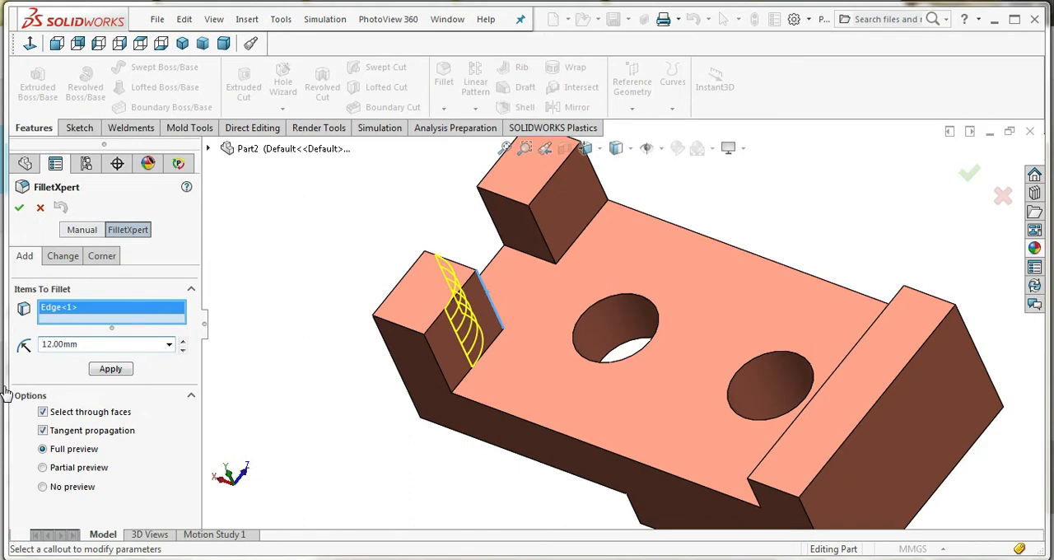
key("Return")
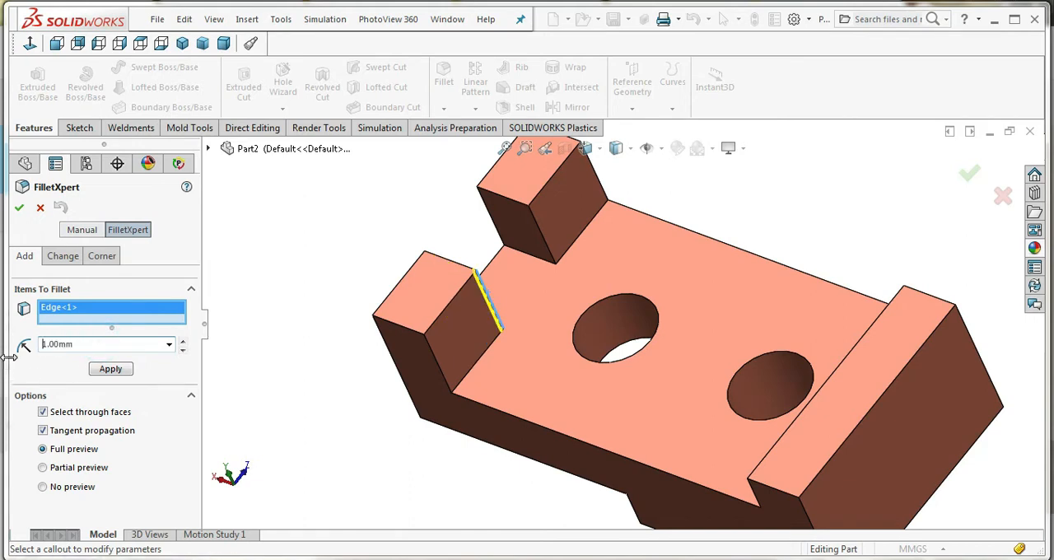
Add the facing vertical edge of the rear post and two adjoining top edges of the front post to the fillet
middle_click_drag(494, 344, 560, 357)
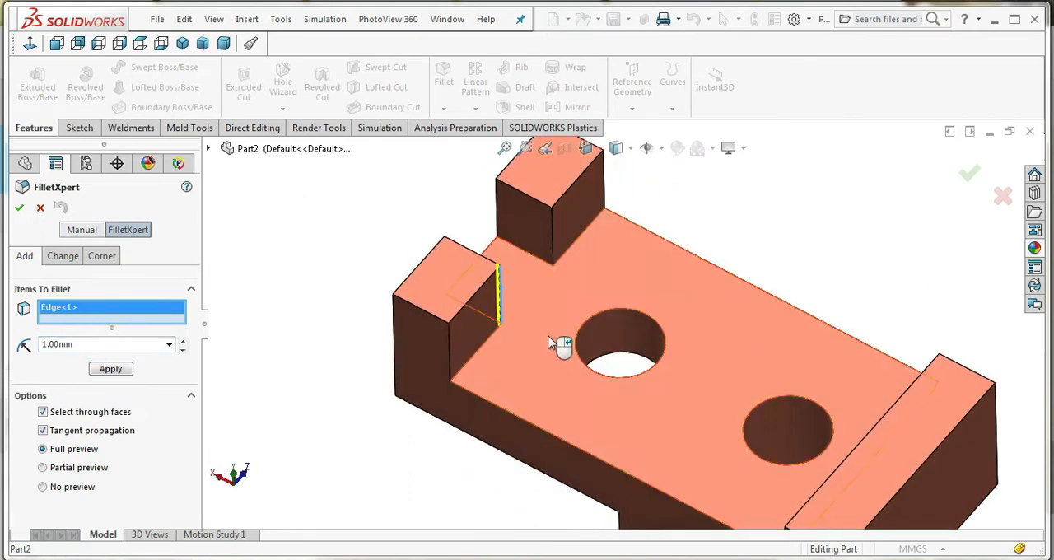
left_click(553, 233)
middle_click_drag(549, 287, 427, 278)
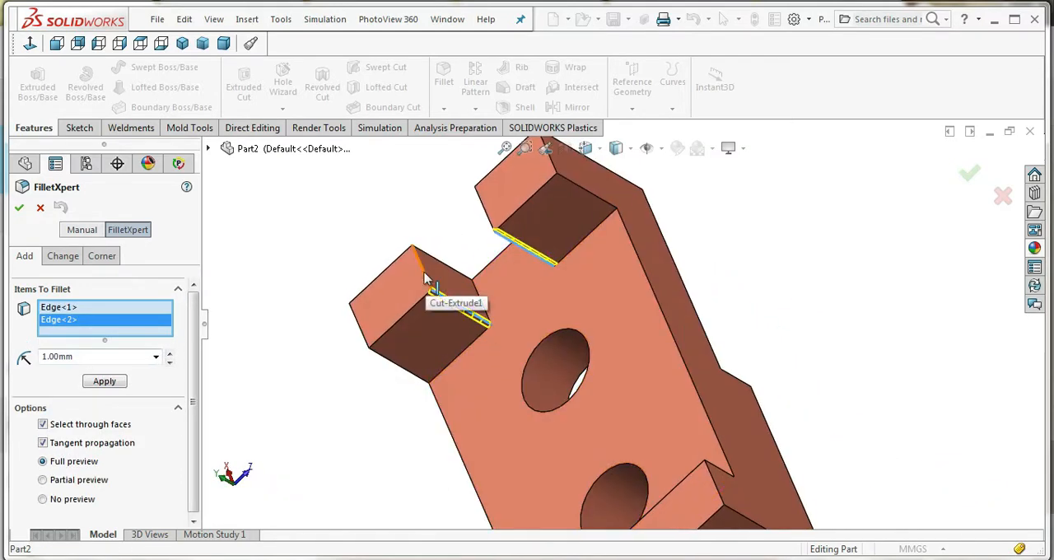
left_click(426, 280)
left_click(425, 346)
middle_click_drag(426, 346, 529, 275)
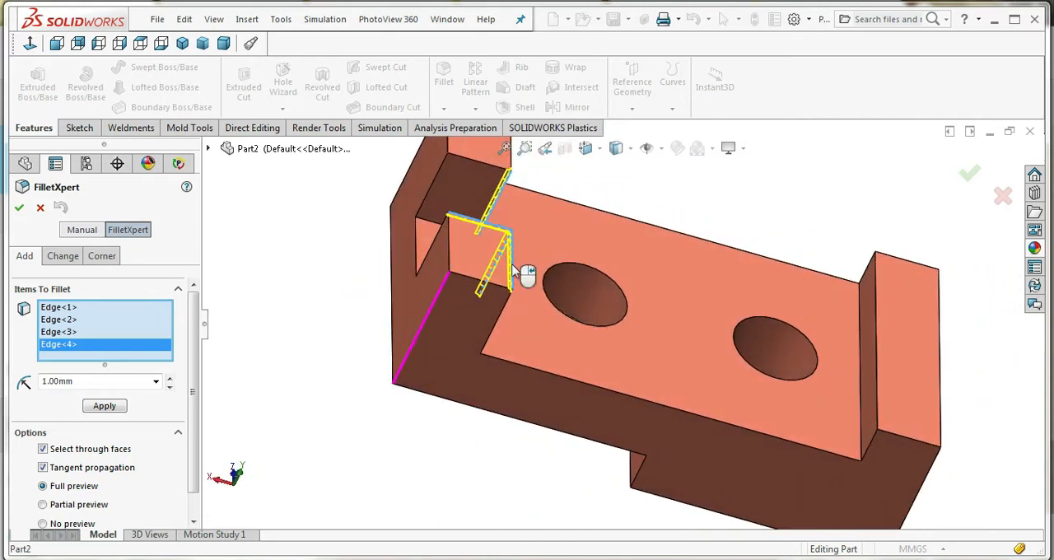
Add the front post's two remaining top edges and its two vertical edges on the long side face to the fillet
left_click(476, 286)
left_click(450, 259)
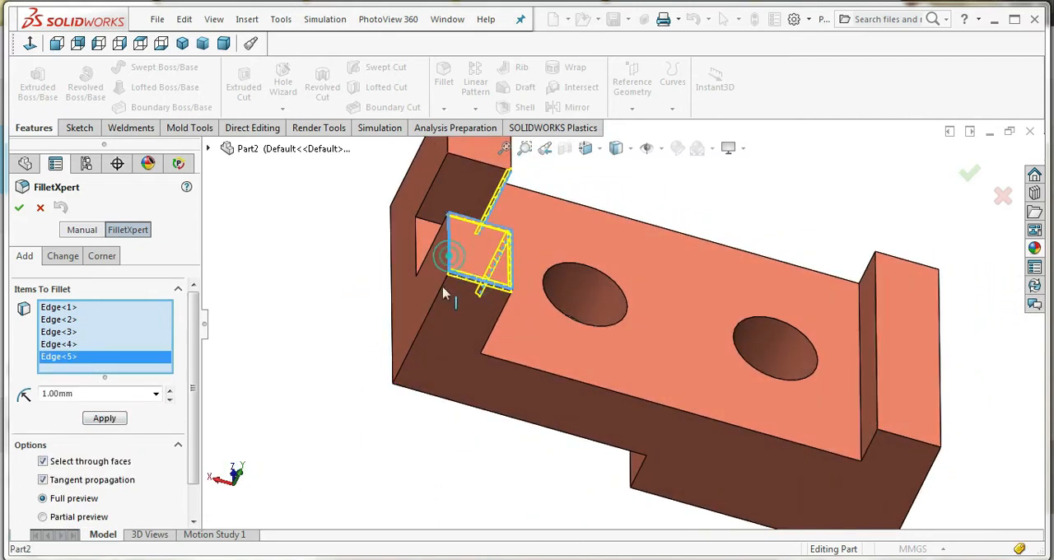
left_click(436, 294)
left_click(503, 323)
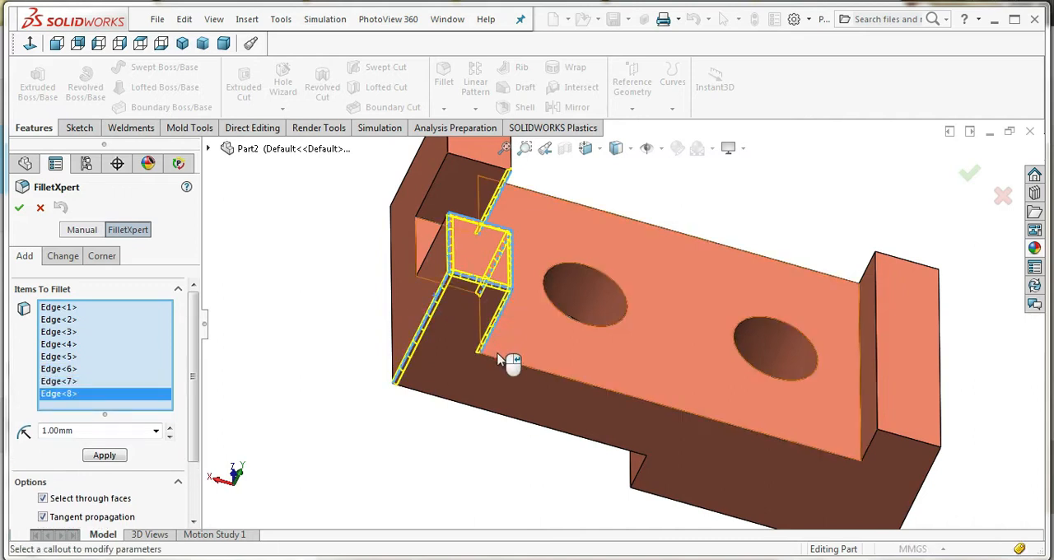
Add the front side face's long upper and lower edges, the underside step edge and the end block's short inner vertical edge to the fillet
left_click(504, 362)
left_click(572, 443)
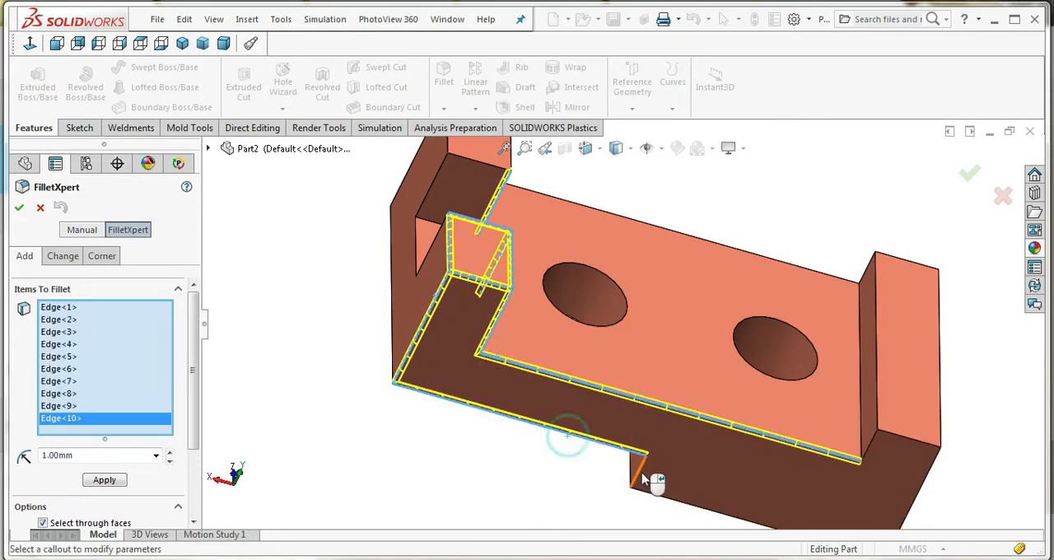
left_click(641, 473)
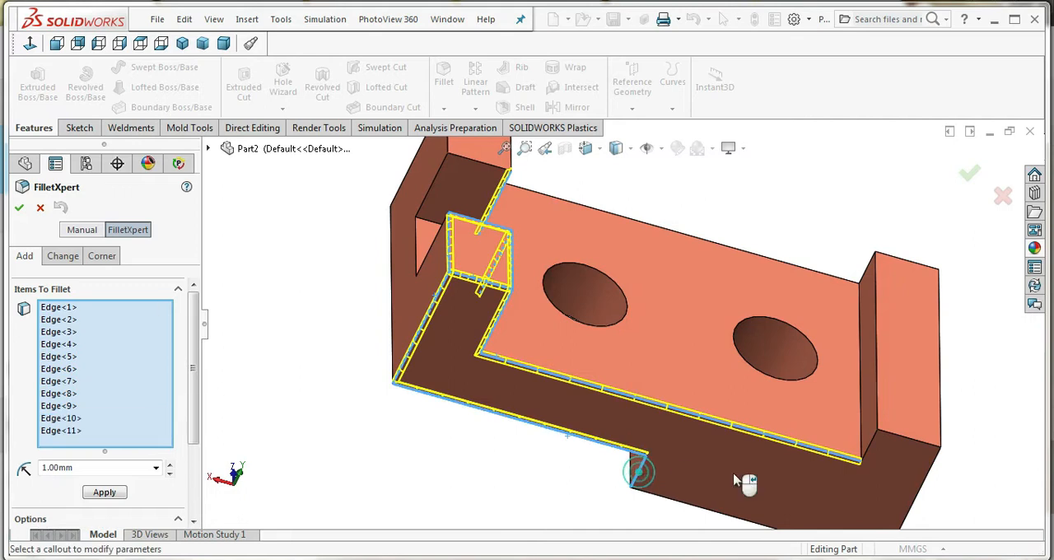
left_click(870, 445)
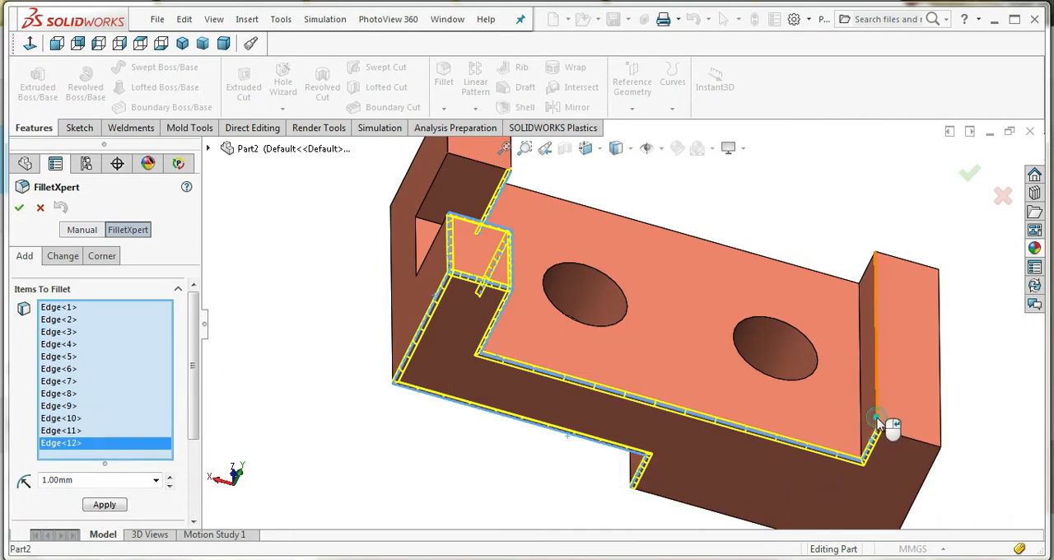
Add the end block's four top edges, the base's far long upper edge and the block's far inner vertical edge to the fillet
left_click(878, 421)
left_click(894, 439)
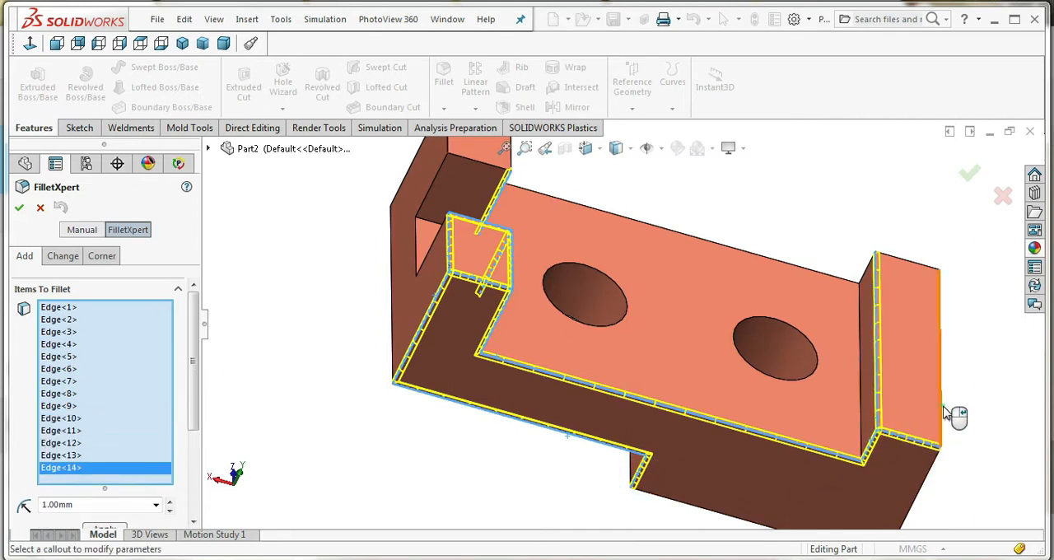
left_click(944, 414)
left_click(920, 270)
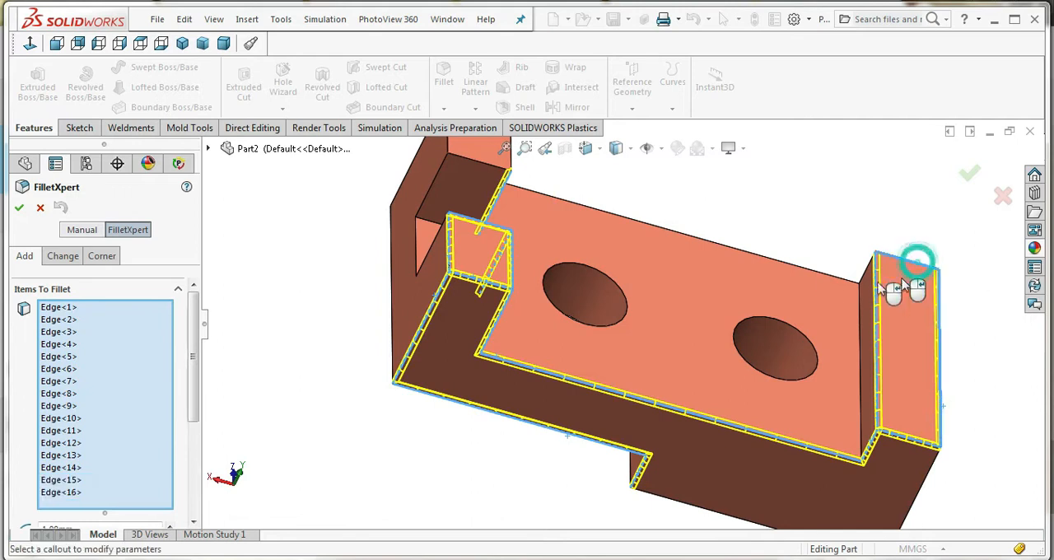
left_click(827, 274)
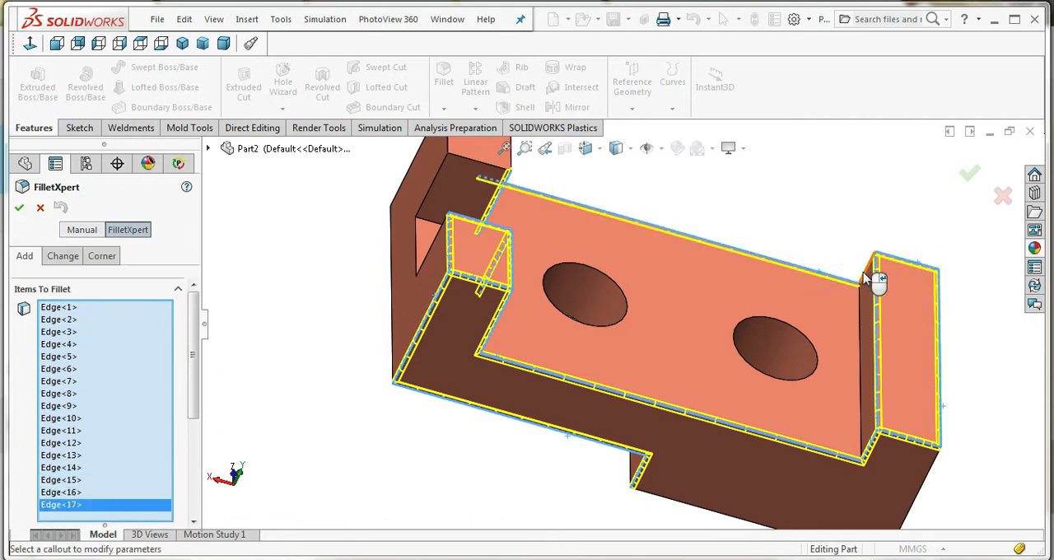
left_click(862, 274)
Add the rear post's front, outer and inner top edges and its outer vertical edge facing the base to the fillet
middle_click_drag(602, 346, 570, 358)
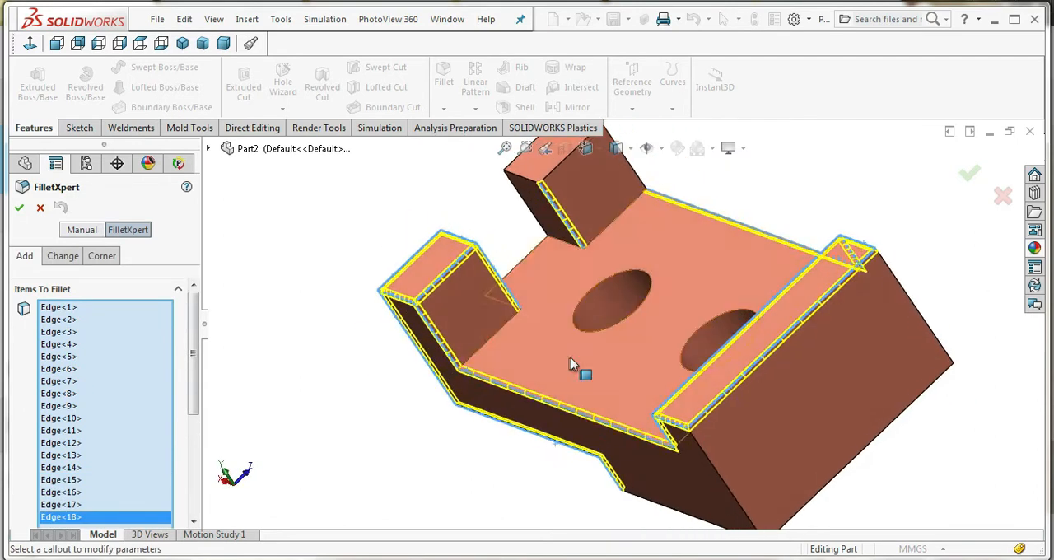
scroll(624, 208, "down", 4)
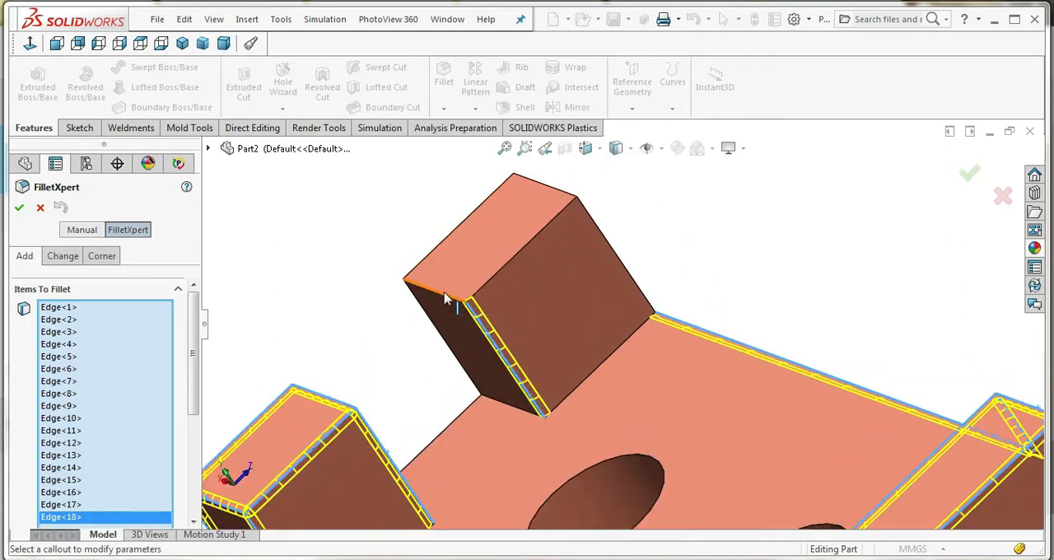
left_click(444, 298)
left_click(427, 263)
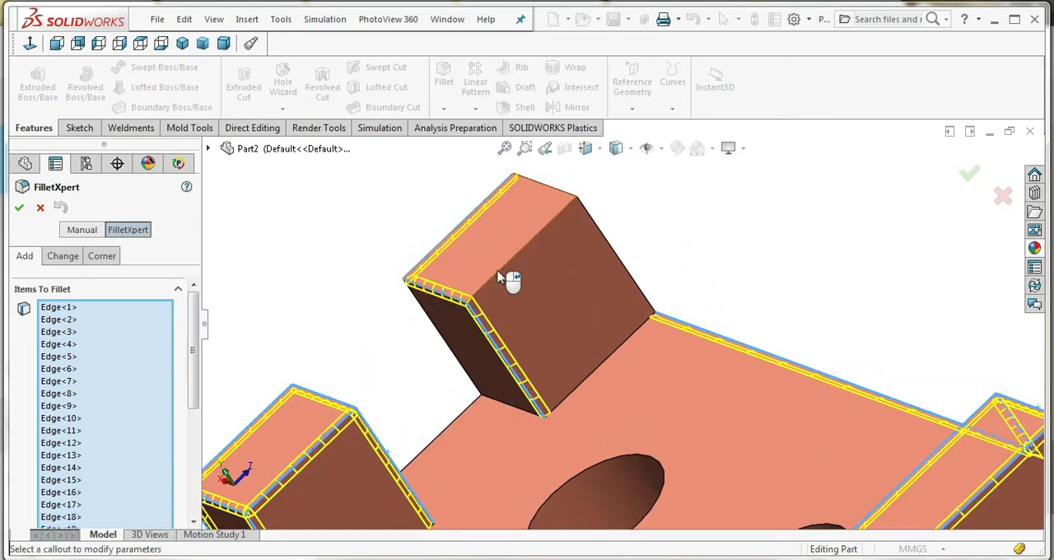
left_click(498, 278)
left_click(643, 293)
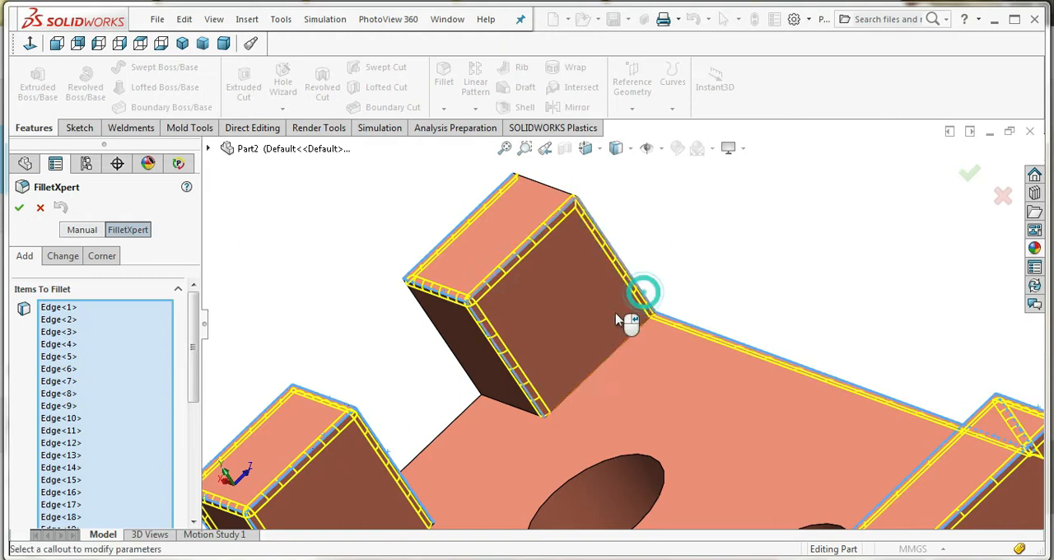
Add the three edges of the slot between the posts and the outer corner and lower edges of the slotted end face to the fillet
scroll(607, 347, "up", 7)
middle_click_drag(603, 347, 592, 385)
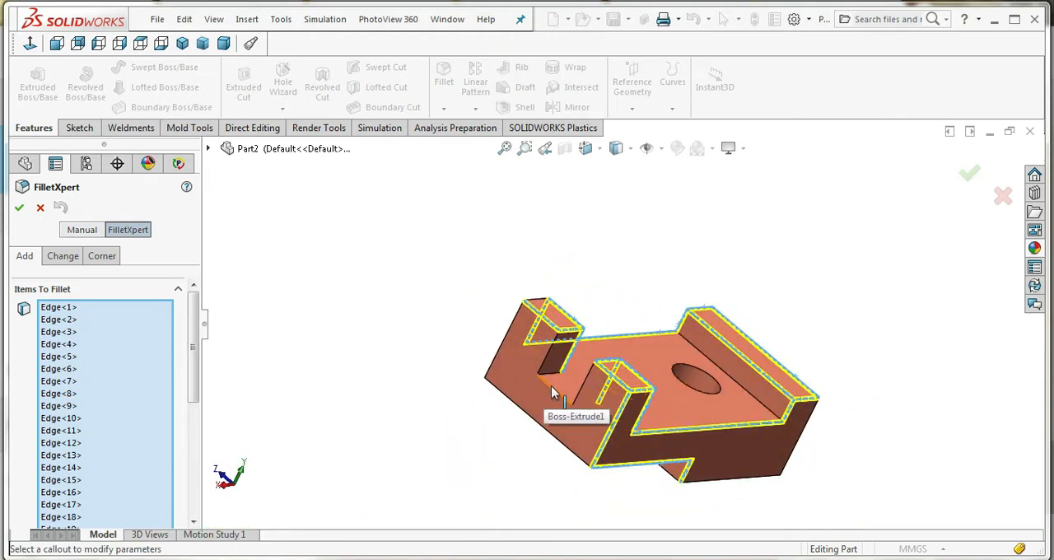
left_click(552, 390)
left_click(545, 369)
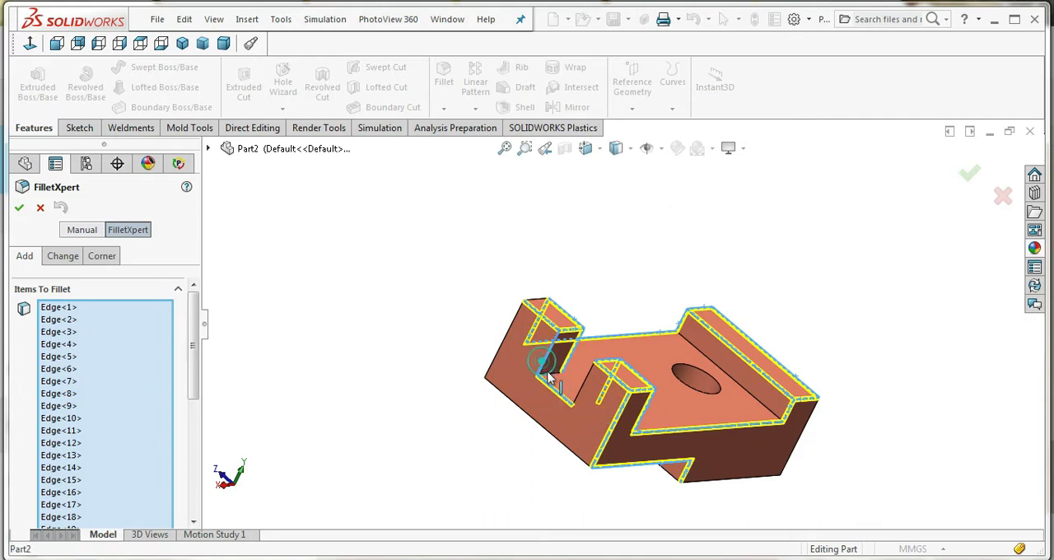
left_click(579, 389)
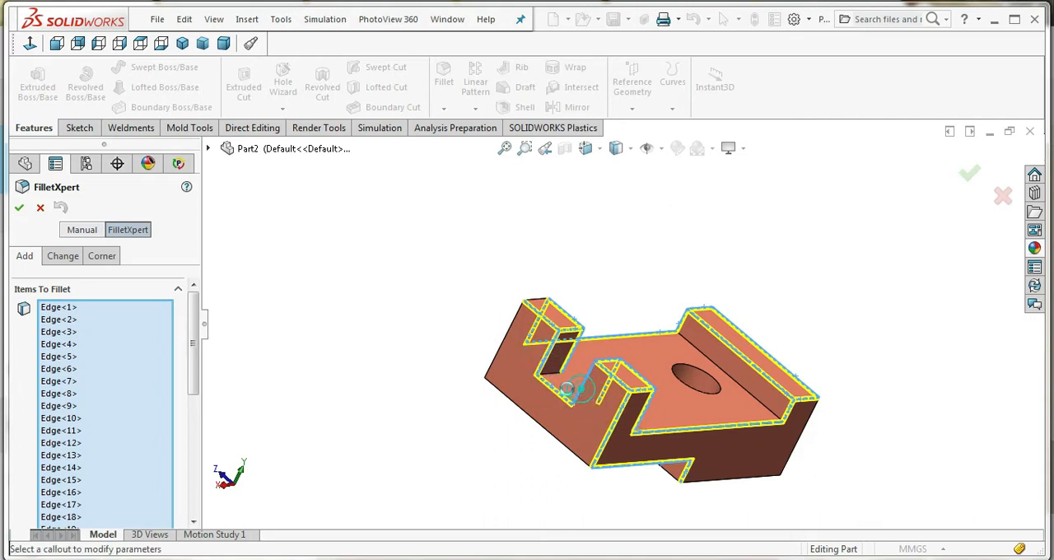
left_click(492, 373)
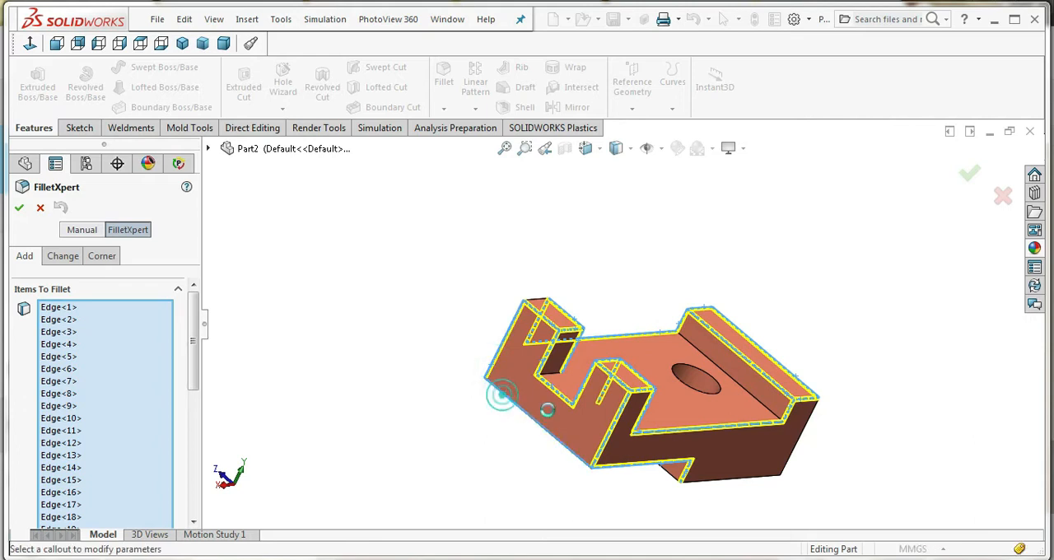
Add the remaining edges around the underside step, the bottom face and the solid end face, and complete the fillet
middle_click_drag(730, 404, 735, 432)
left_click(651, 457)
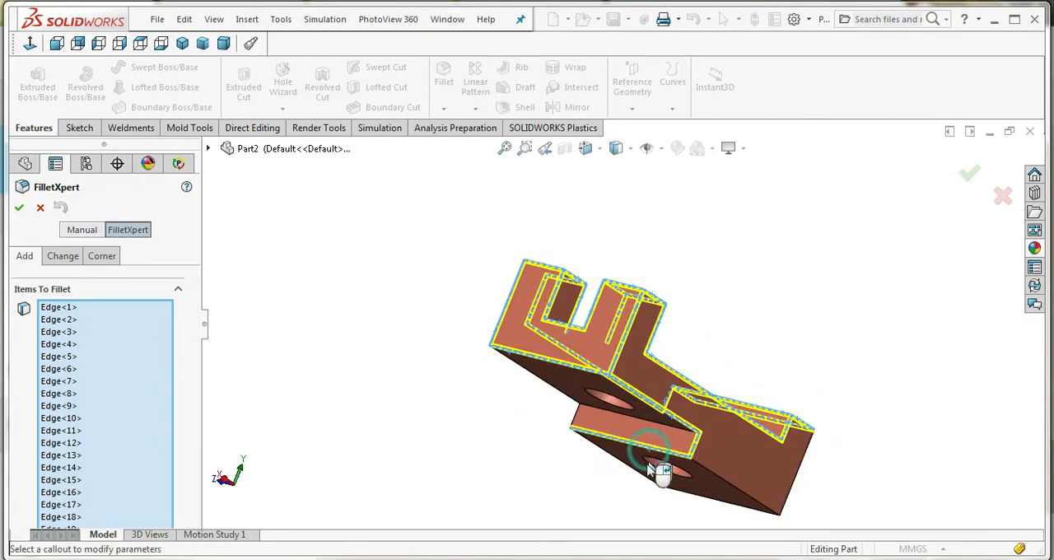
left_click(728, 492)
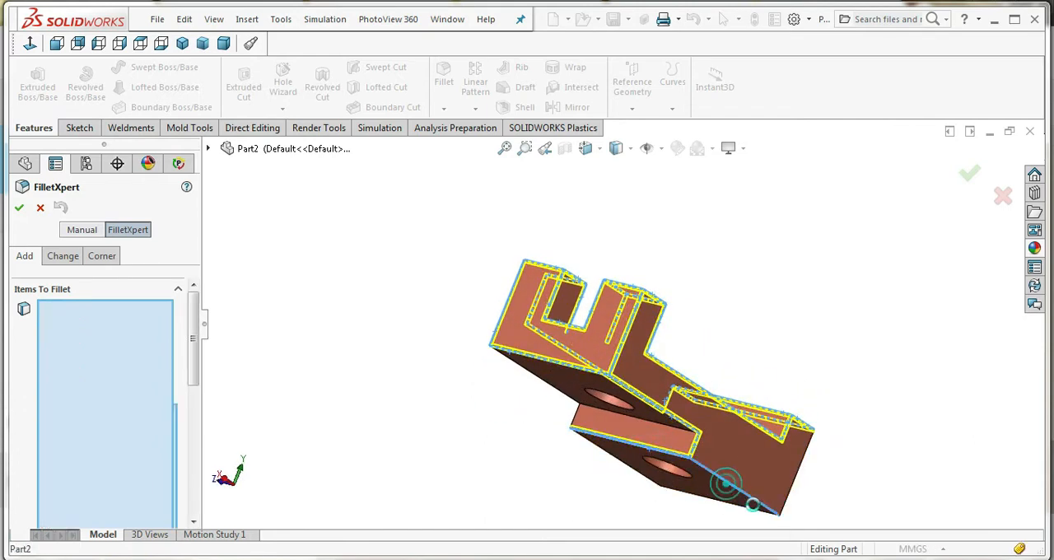
left_click(794, 491)
middle_click_drag(656, 482, 737, 495)
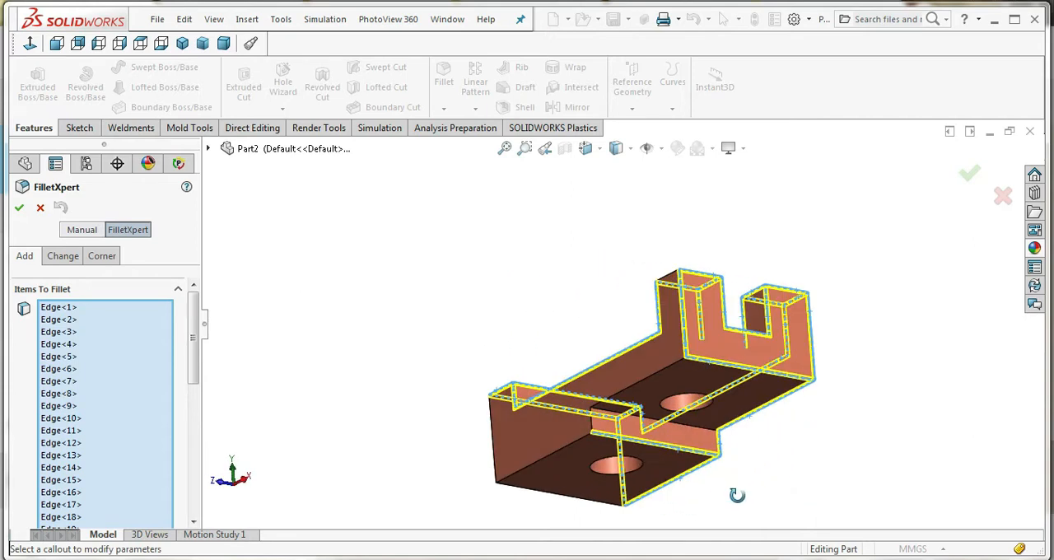
left_click(563, 456)
mouse_move(530, 494)
middle_mouse_down()
mouse_move(599, 486)
mouse_move(565, 462)
mouse_move(536, 500)
mouse_move(551, 532)
mouse_move(583, 517)
mouse_move(518, 516)
mouse_move(537, 423)
mouse_move(527, 480)
mouse_move(547, 486)
middle_mouse_up()
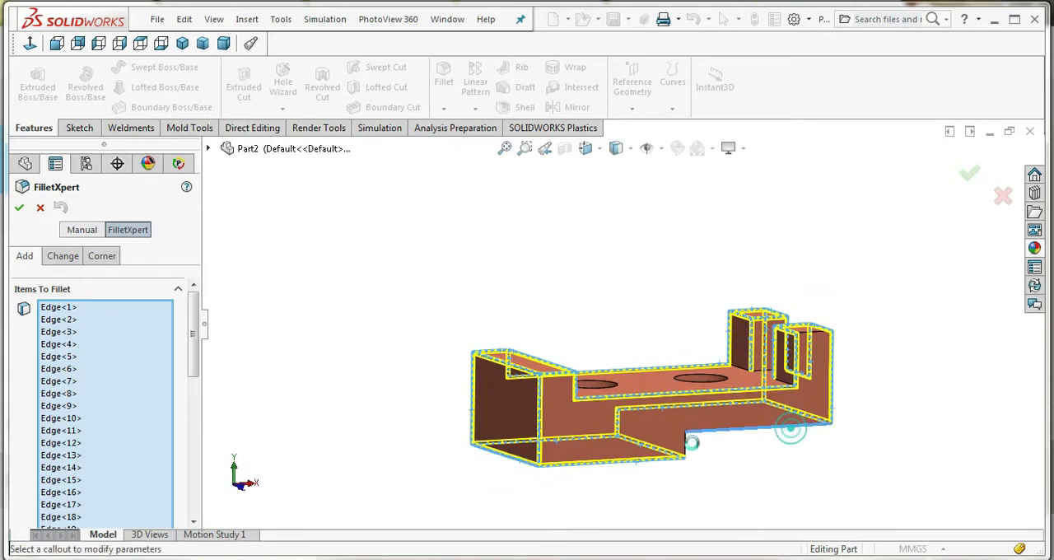
left_click(19, 209)
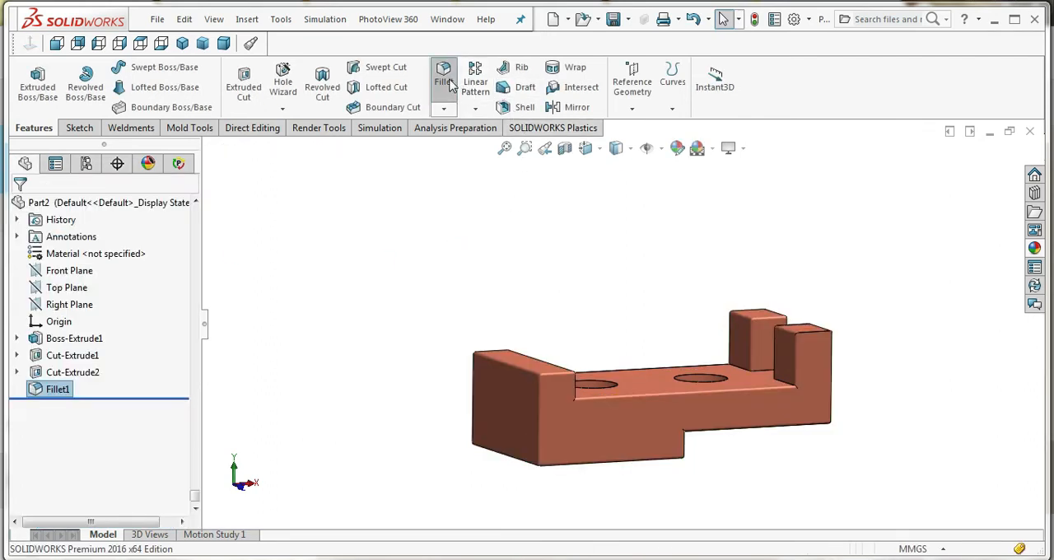
Try an 11 mm fillet on the inner edges where the end block and both posts meet the base, and clear the selection
left_click(450, 85)
middle_click_drag(629, 416, 748, 395)
left_click(544, 376)
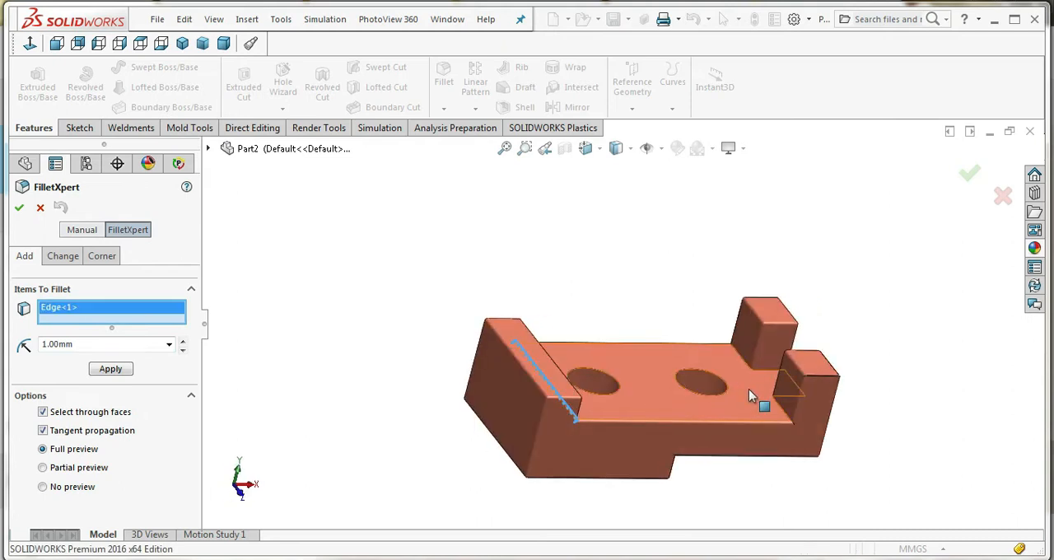
left_click(746, 359)
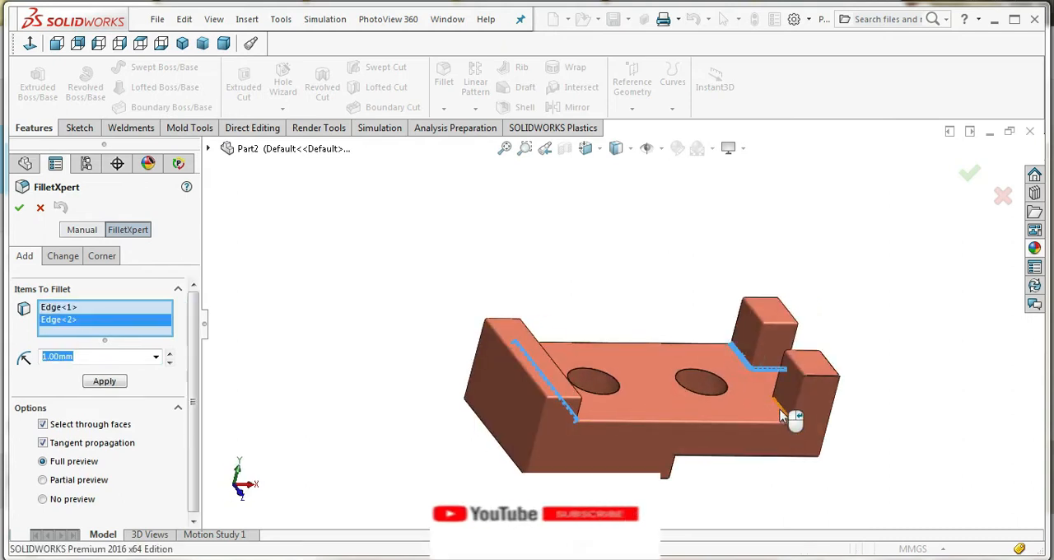
left_click(780, 409)
middle_click_drag(758, 466, 666, 349)
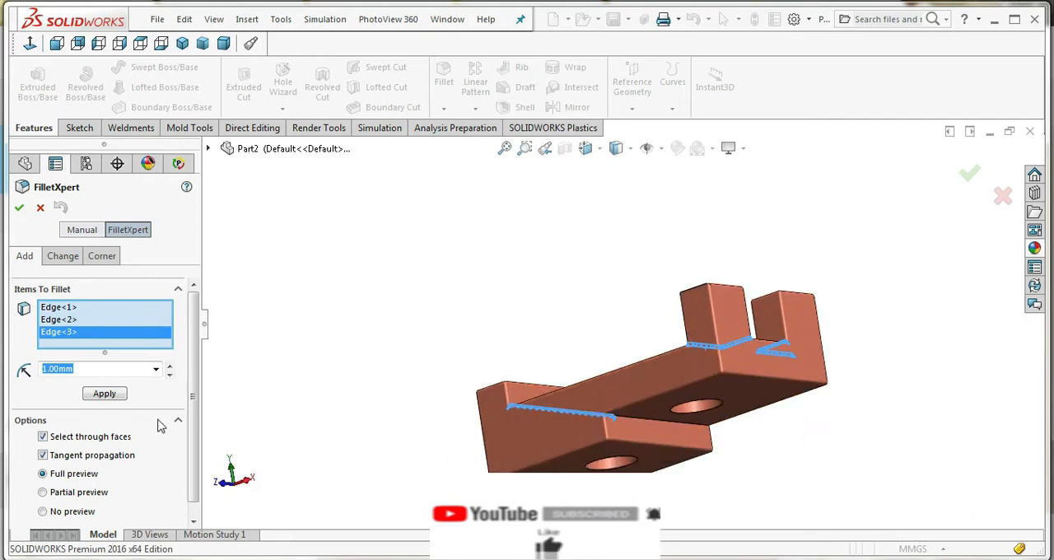
type("11")
key("Return")
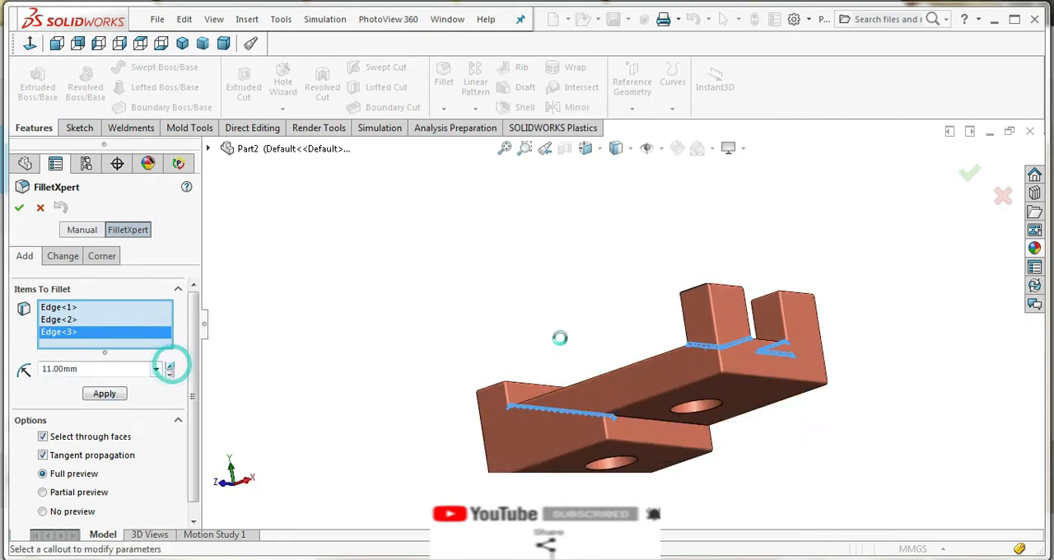
middle_click_drag(607, 348, 627, 412)
right_click(73, 341)
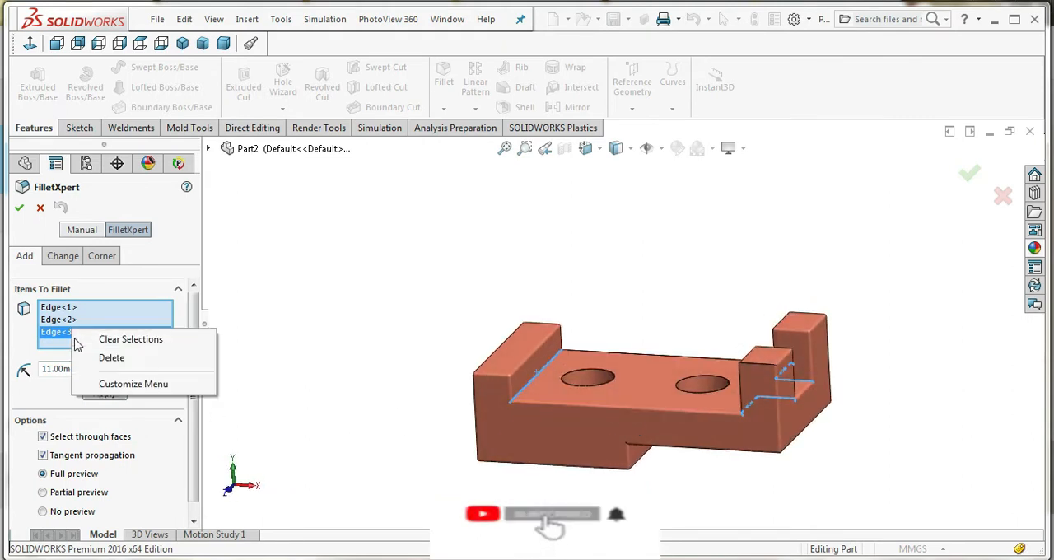
left_click(99, 344)
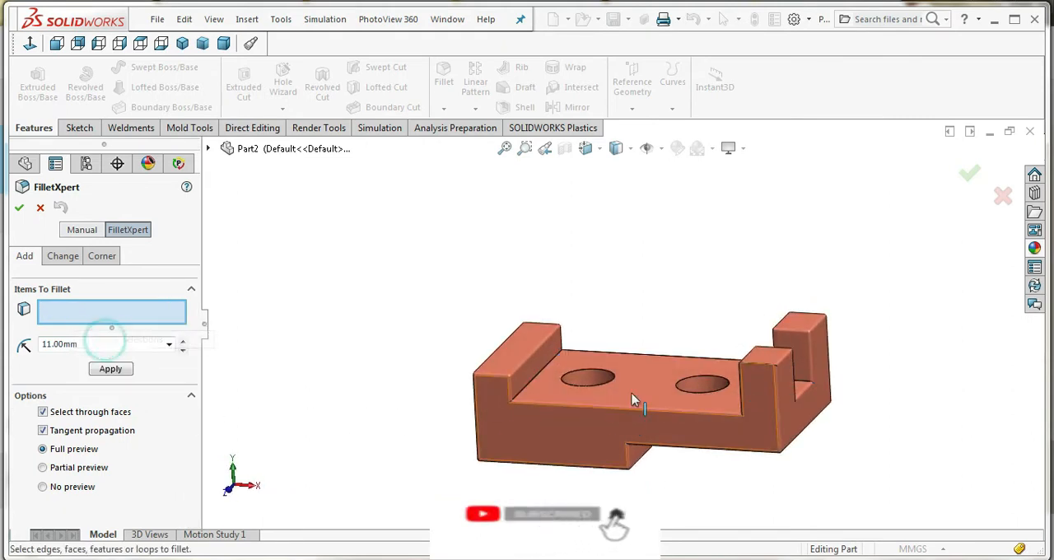
Fillet the inner edge where the end block meets the base's upper face with a 3 mm radius
left_click(537, 382)
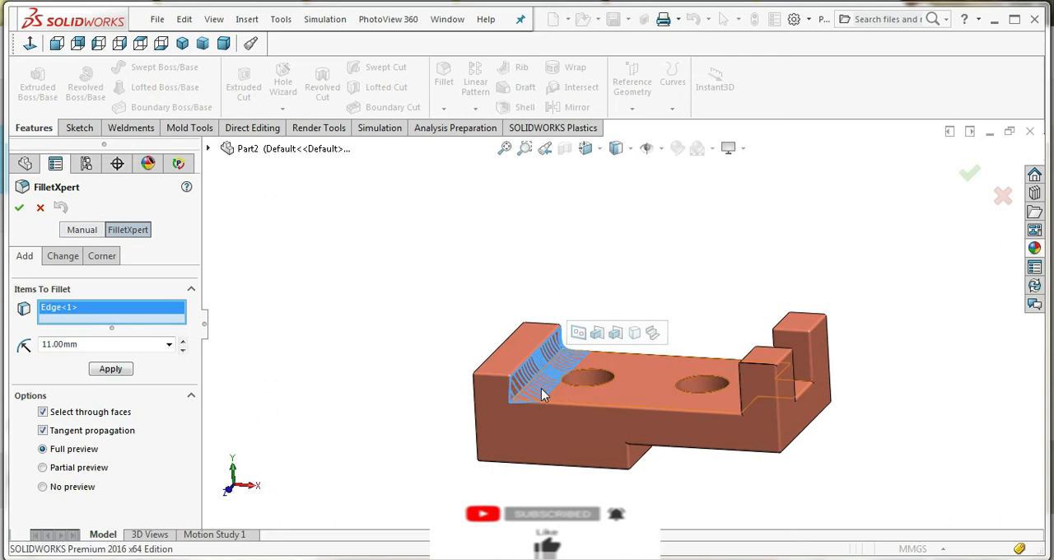
left_click(182, 350)
left_click(182, 350)
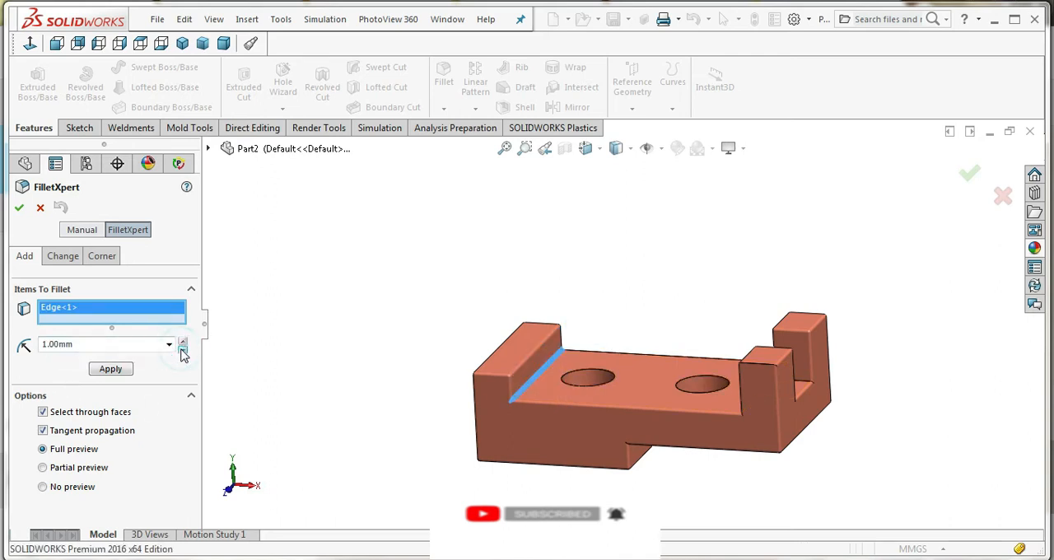
double_click(135, 346)
type("6")
key("Return")
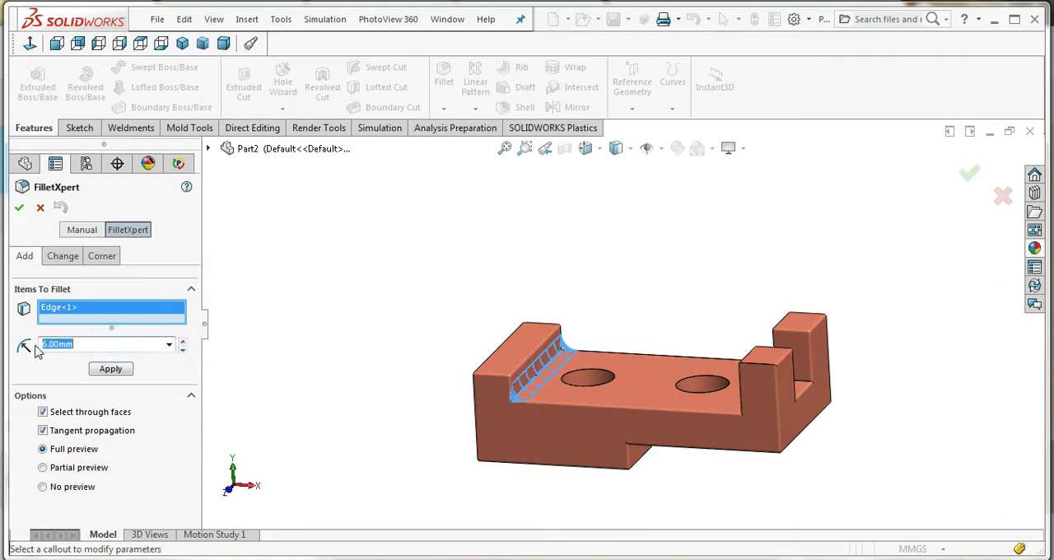
type("3")
left_click(294, 325)
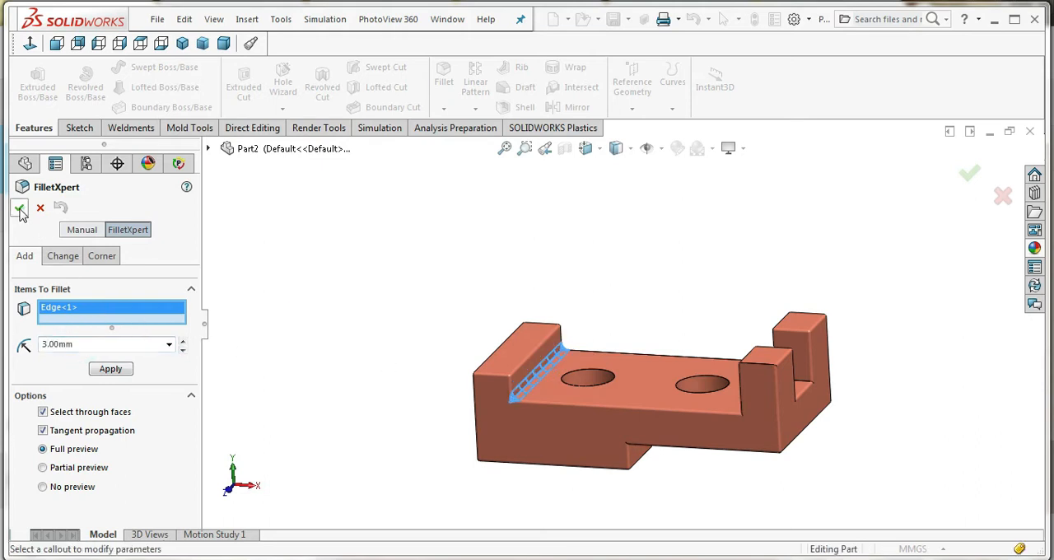
left_click(20, 210)
Fillet the inner edges at the foot of both posts with a 3 mm radius
left_click(443, 83)
middle_click_drag(628, 352, 690, 371)
left_click(717, 363)
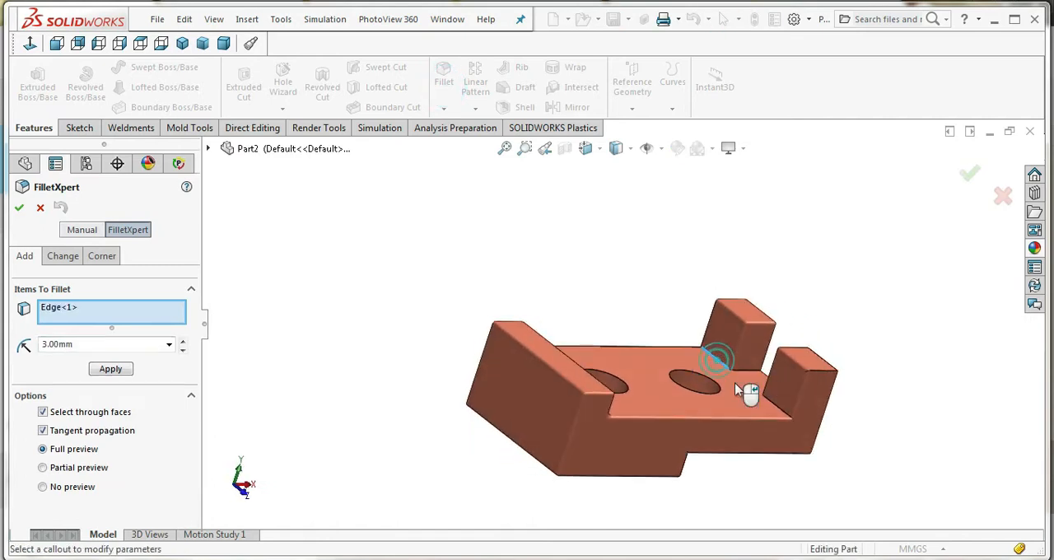
left_click(777, 400)
middle_click_drag(749, 483, 637, 377)
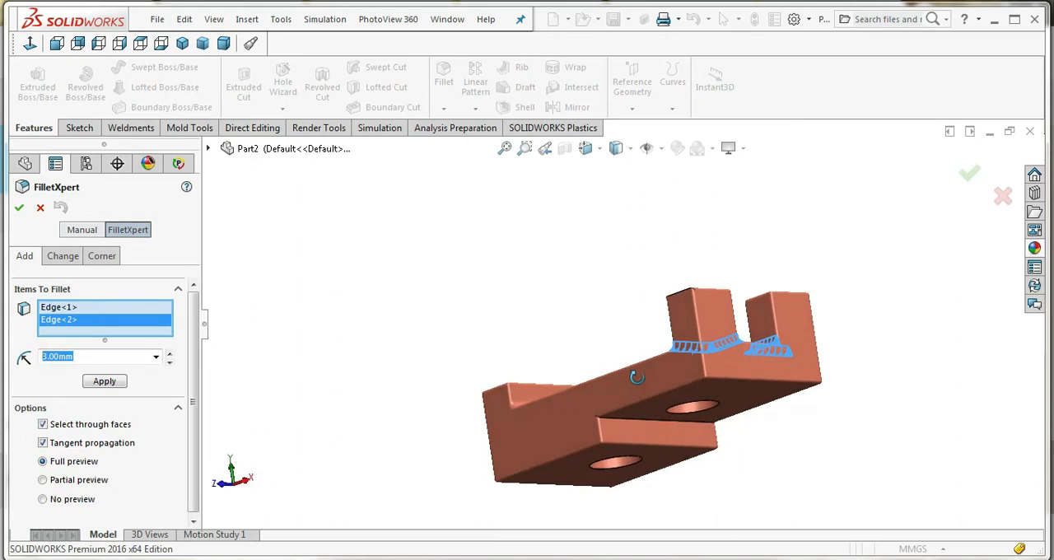
left_click(19, 208)
Fillet the inner edge of the underside step with a 5 mm radius
left_click(443, 82)
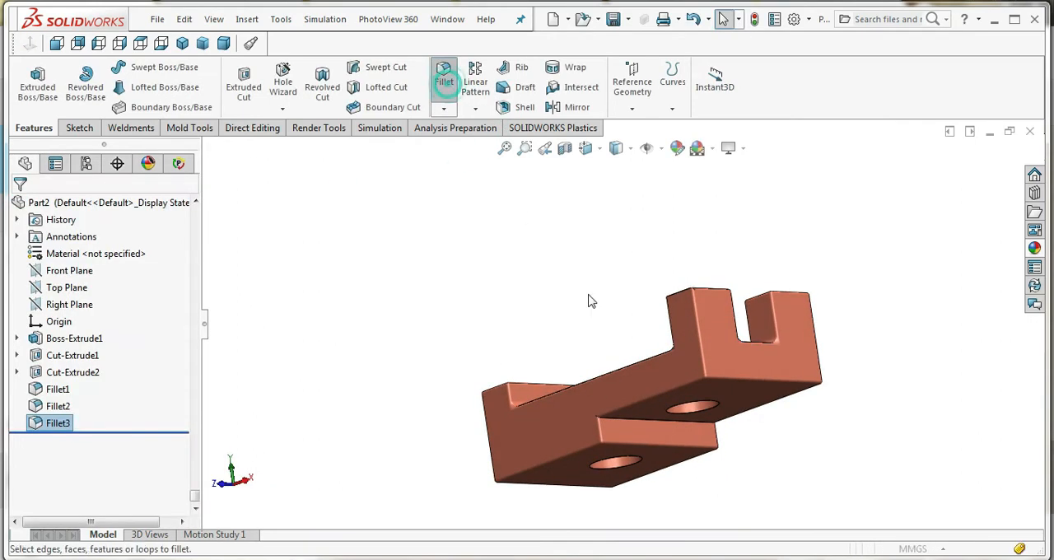
left_click(627, 419)
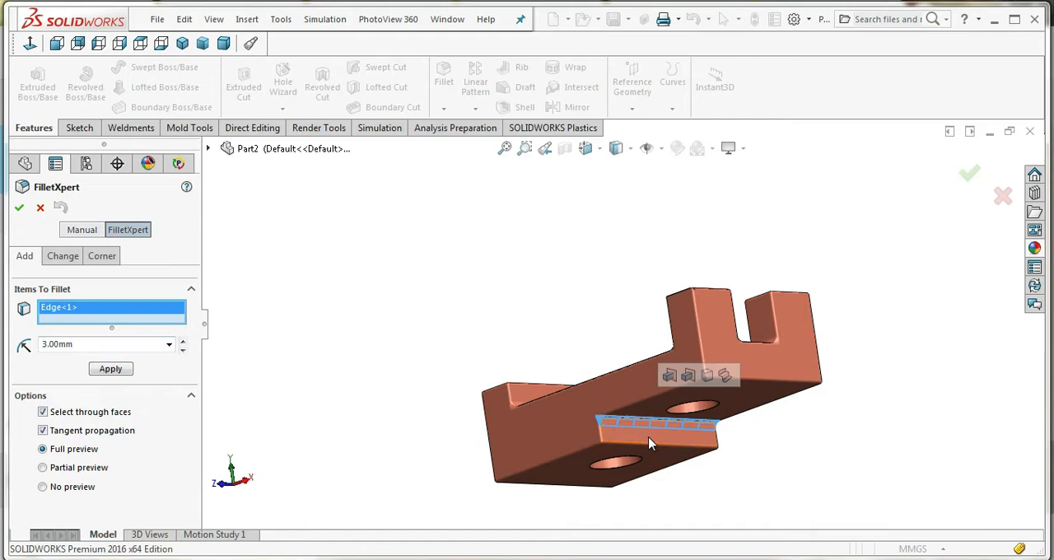
left_click(183, 341)
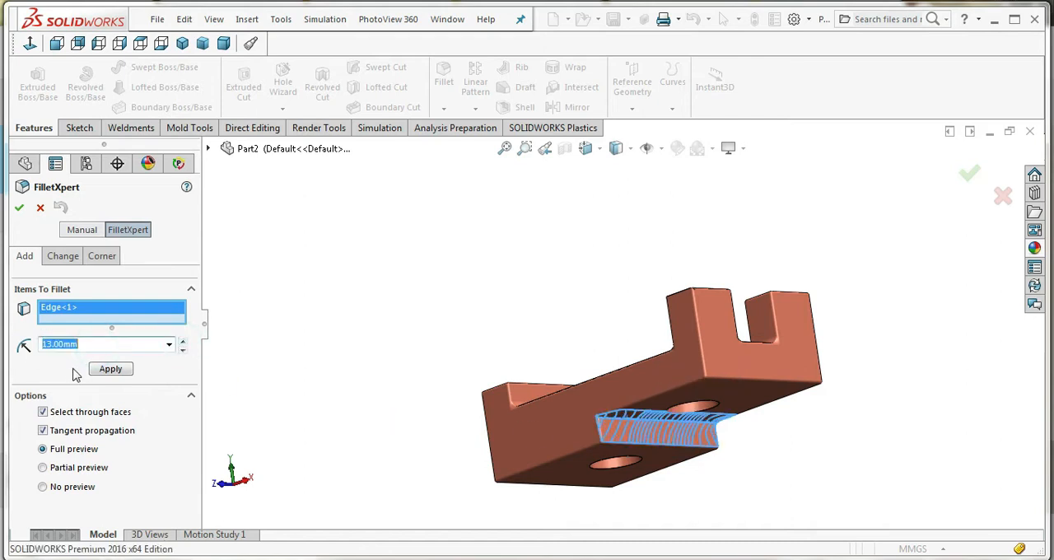
type("5")
left_click(362, 311)
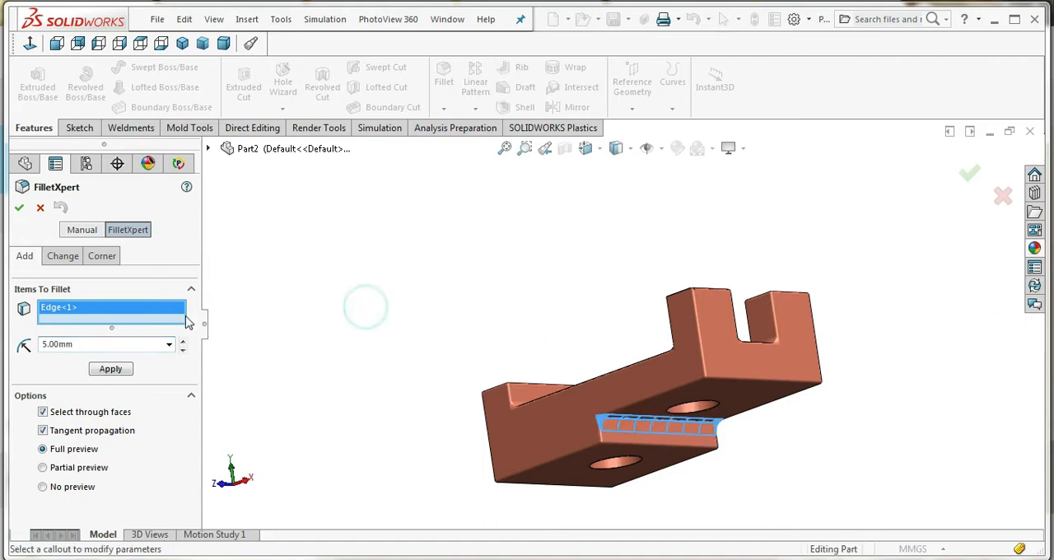
left_click(19, 207)
middle_click_drag(464, 337, 635, 306)
scroll(630, 354, "up", 4)
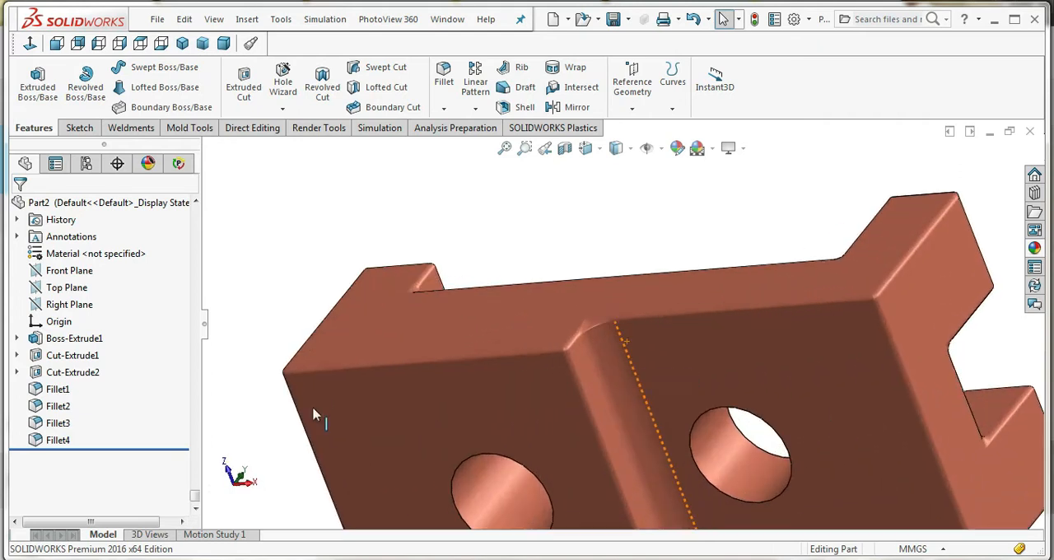
right_click(58, 439)
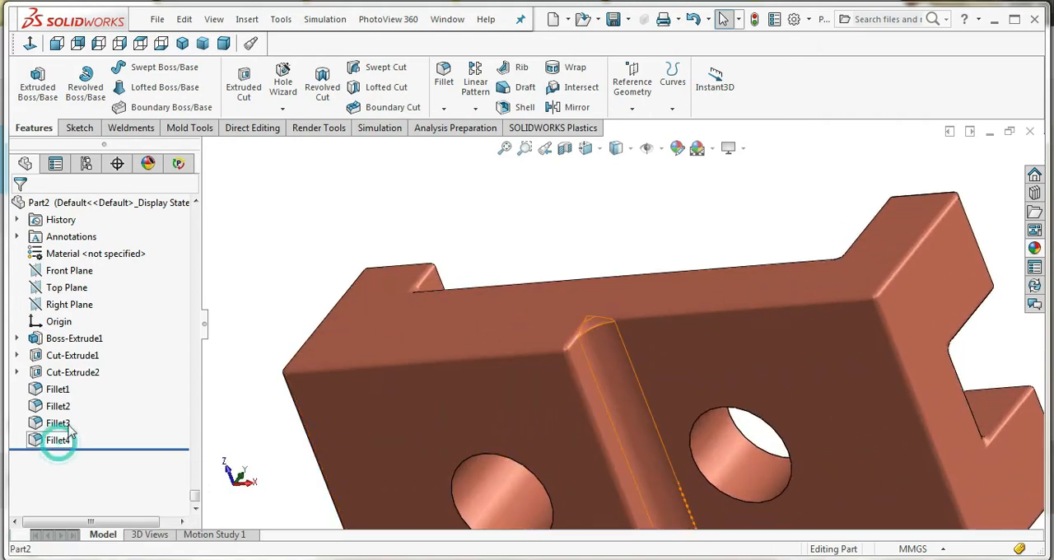
left_click(73, 164)
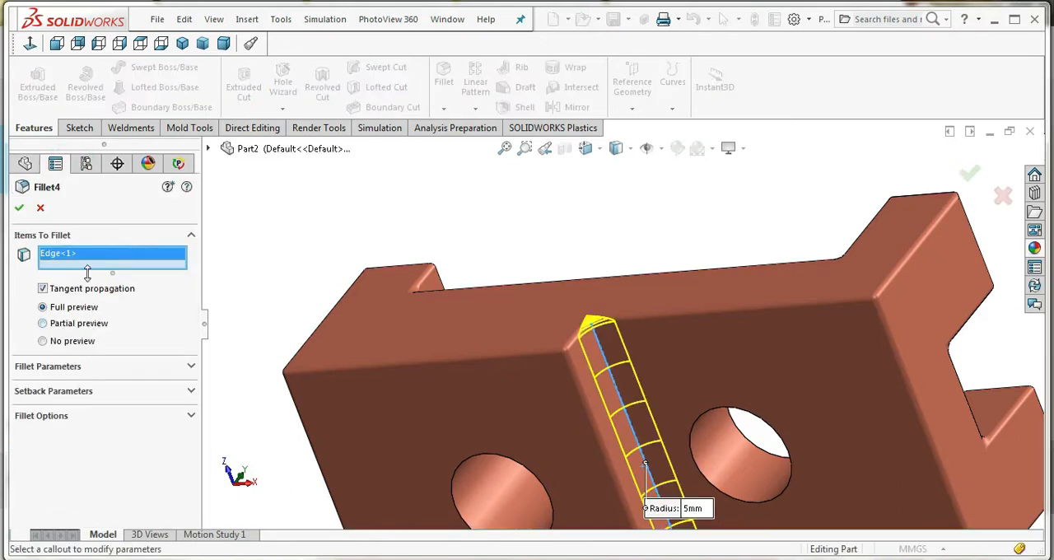
left_click(41, 209)
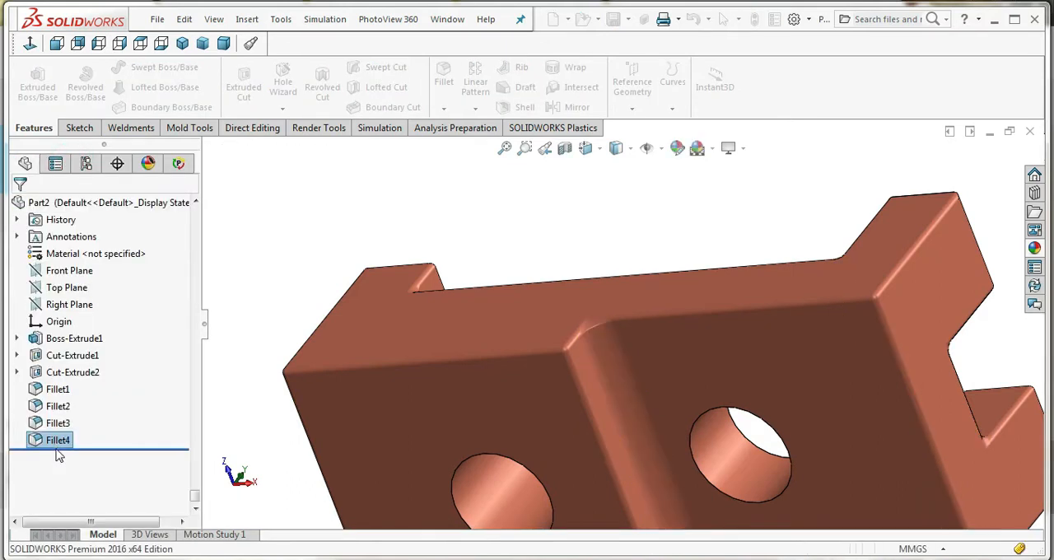
Edit the underside step's inner fillet and set its radius to 3 mm
right_click(55, 441)
left_click(69, 159)
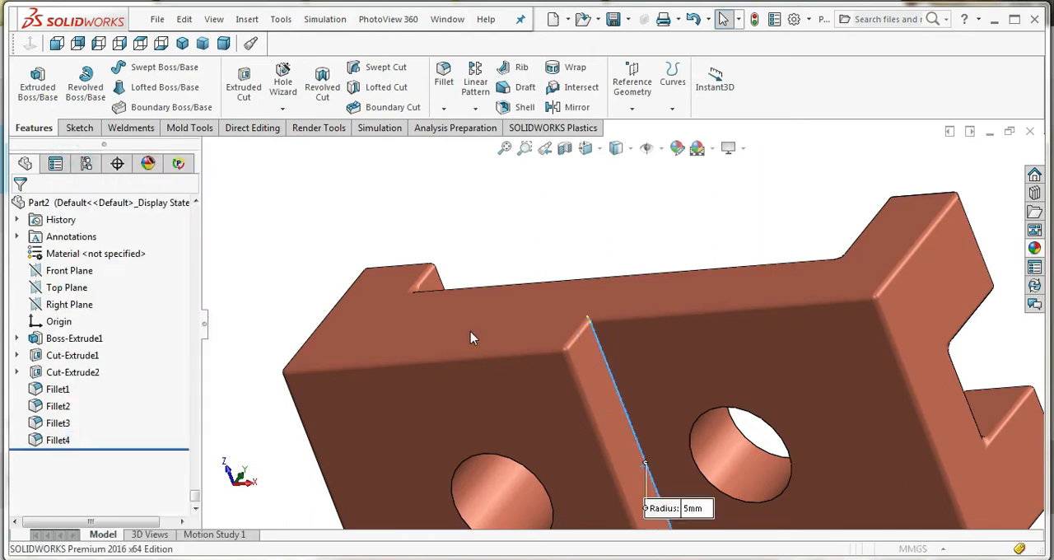
left_click(694, 508)
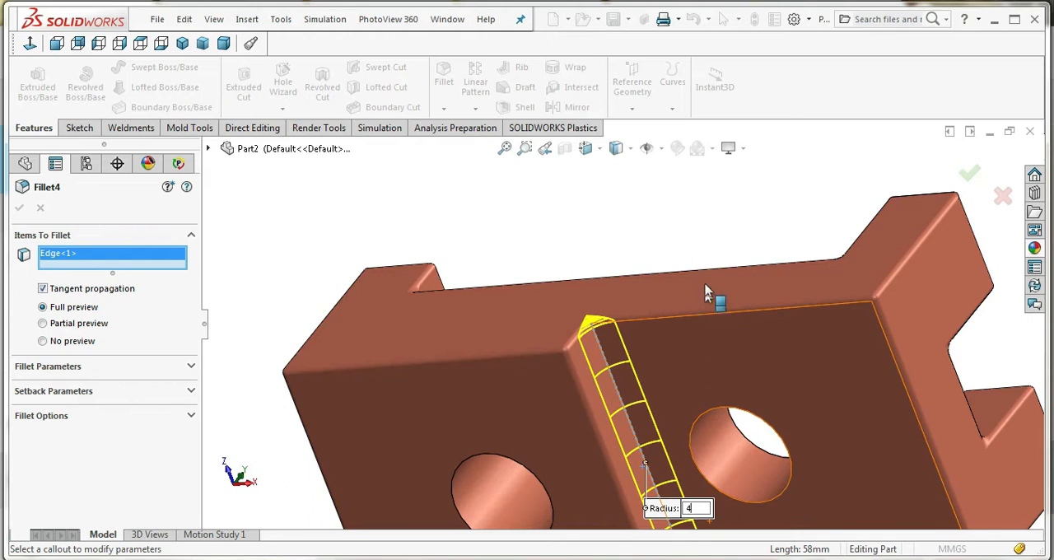
key("BackSpace")
type("3")
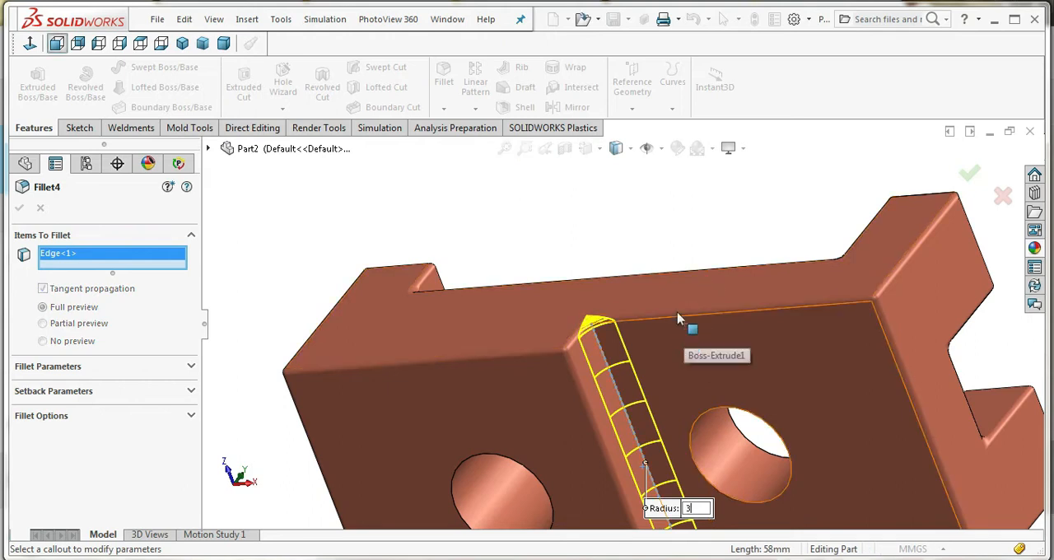
key("Return")
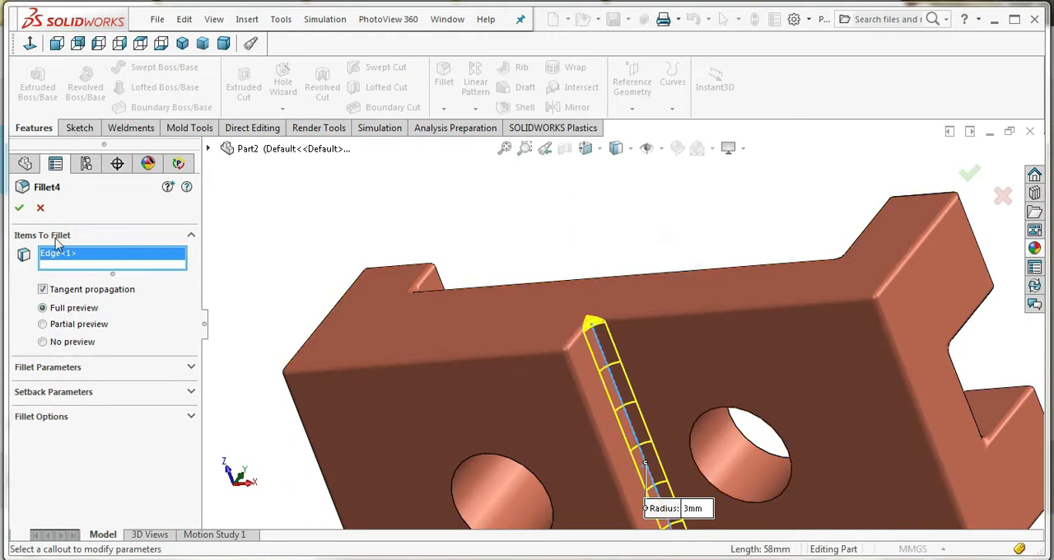
left_click(21, 214)
Examine the corner where the underside step's fillet meets the rounded side edges, and inspect the filleted part as a whole
left_click(566, 230)
left_click(624, 241)
scroll(611, 321, "down", 6)
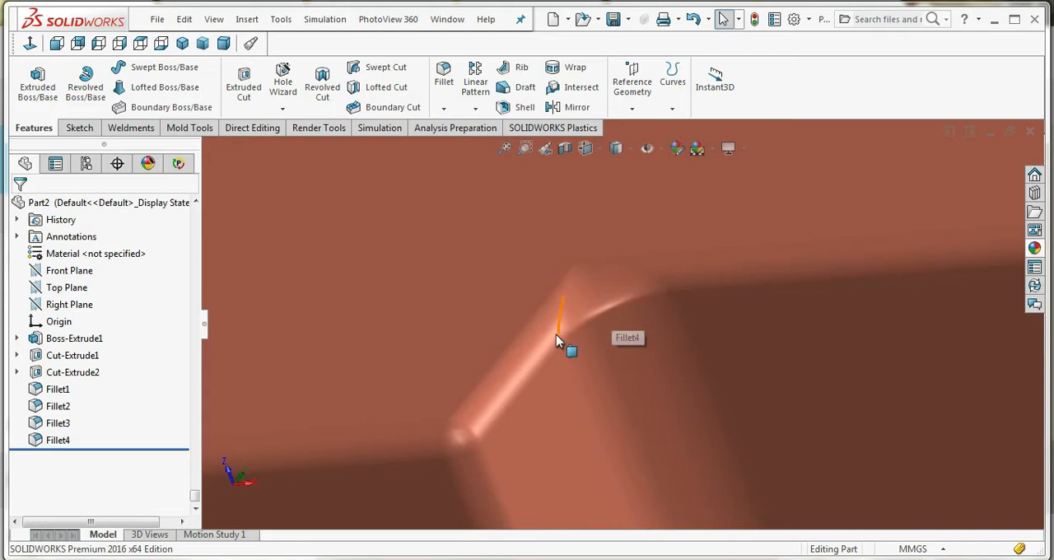
scroll(560, 334, "up", 10)
scroll(675, 385, "down", 5)
middle_click_drag(675, 384, 608, 302)
scroll(593, 304, "down", 3)
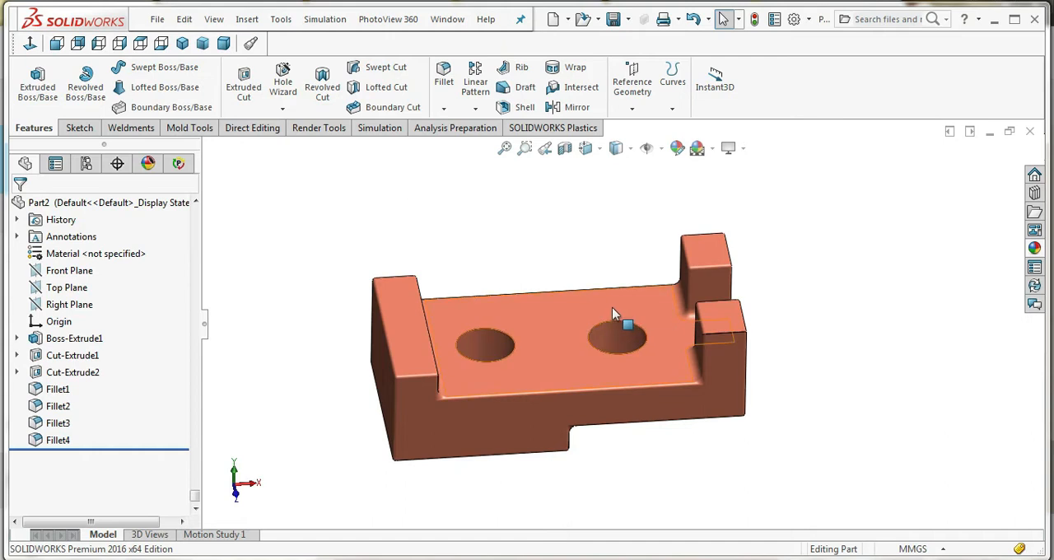
middle_click_drag(612, 314, 567, 331)
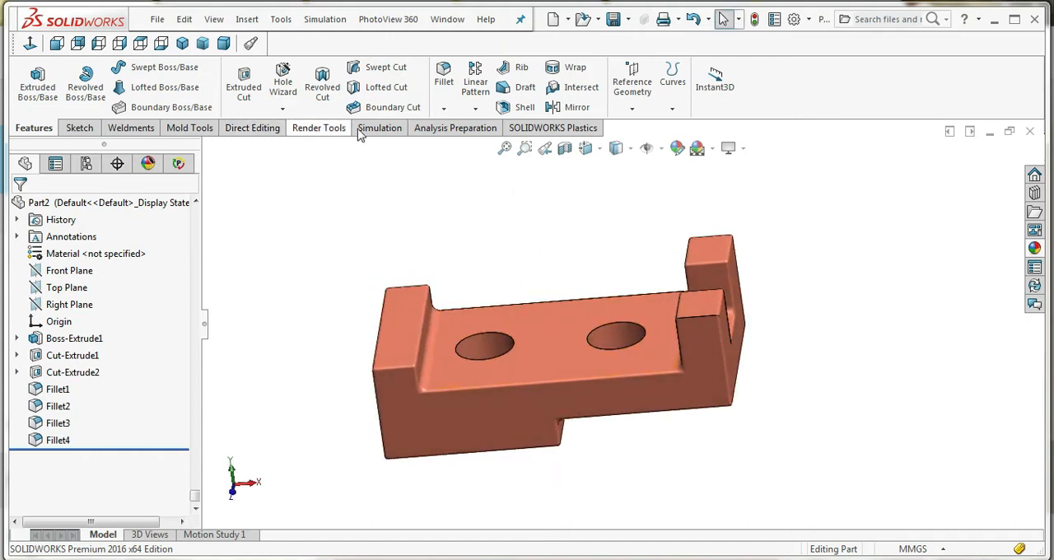
Run a draft analysis at 1° using the base's upper face as the pull direction, and keep the color results displayed
left_click(185, 128)
left_click(226, 73)
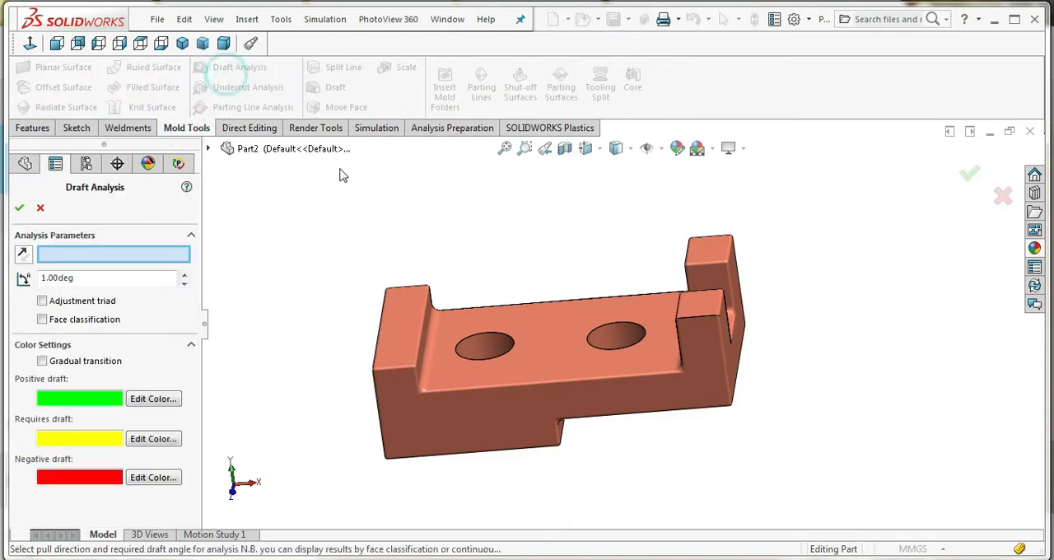
left_click(505, 367)
middle_click_drag(519, 371, 553, 351)
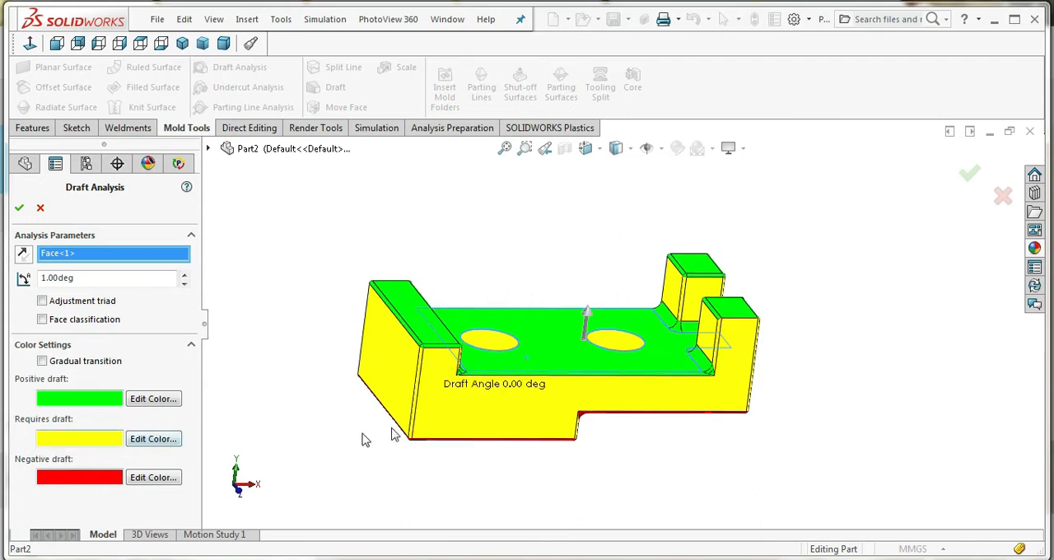
middle_click_drag(653, 383, 628, 364)
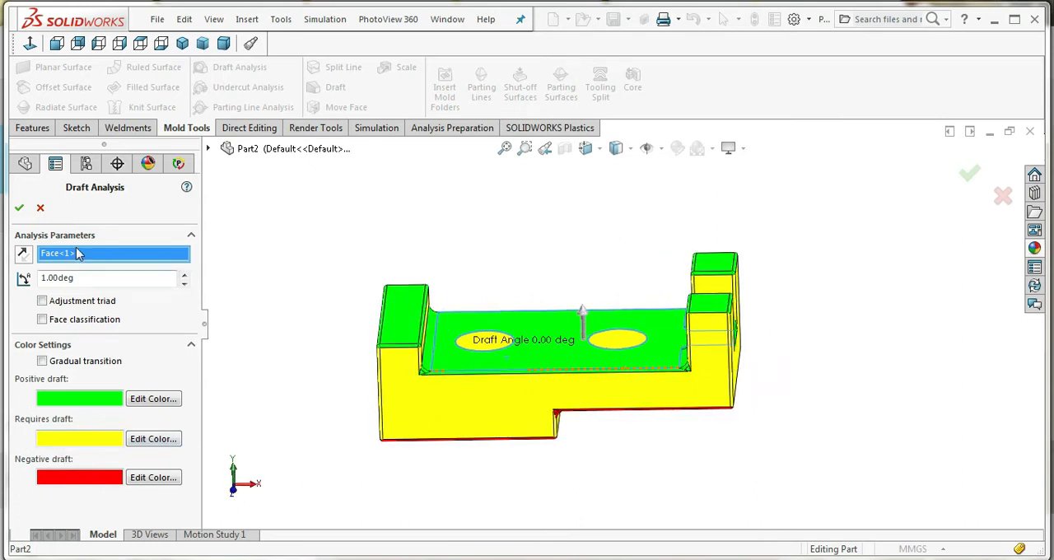
left_click(19, 208)
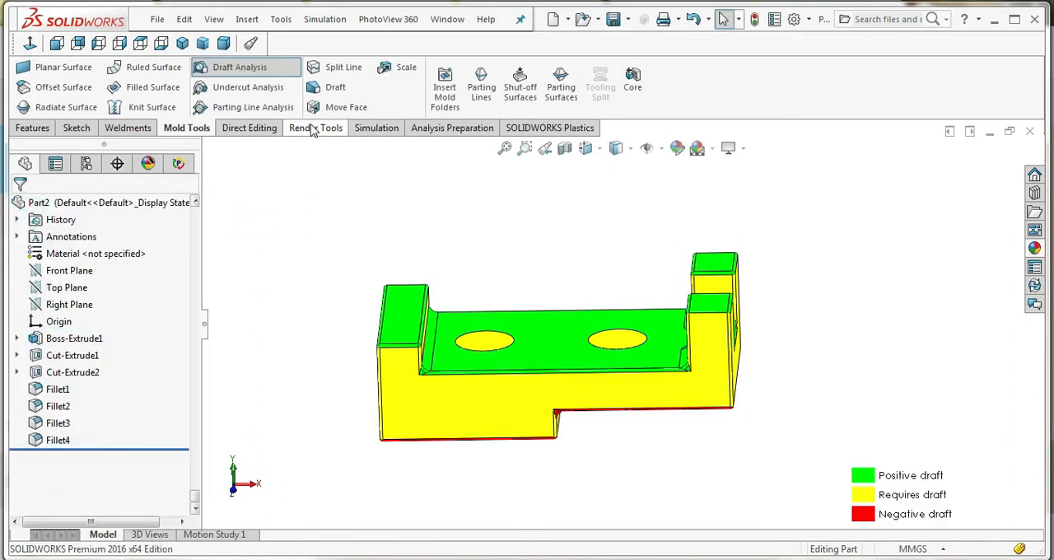
Try to apply a 1° neutral-plane draft to three outer side faces, including the solid end face, using the end block's top face as neutral plane
left_click(33, 128)
left_click(517, 87)
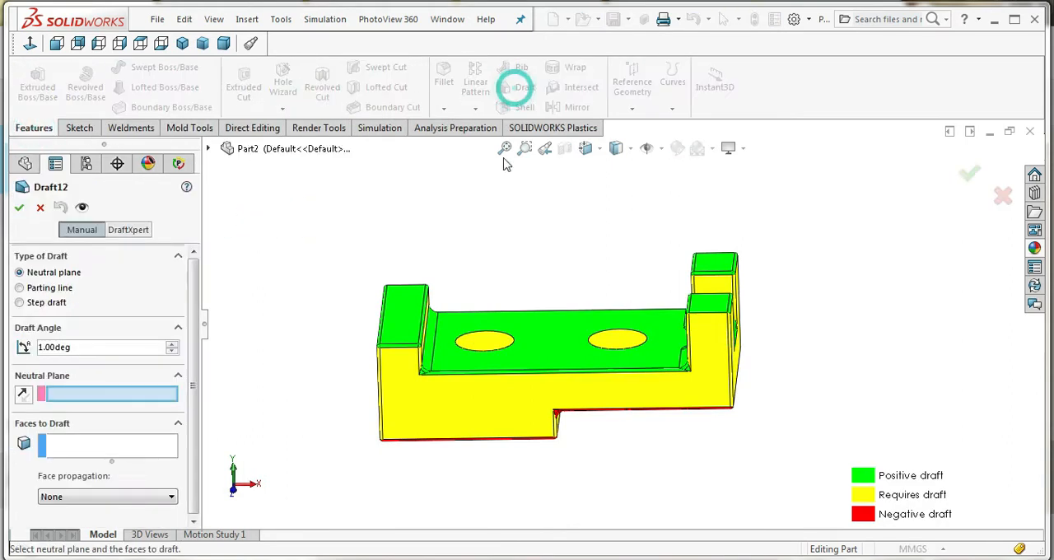
left_click(412, 328)
middle_click_drag(416, 403, 758, 290)
left_click(440, 395)
left_click(498, 412)
left_click(674, 323)
scroll(138, 422, "down", 1)
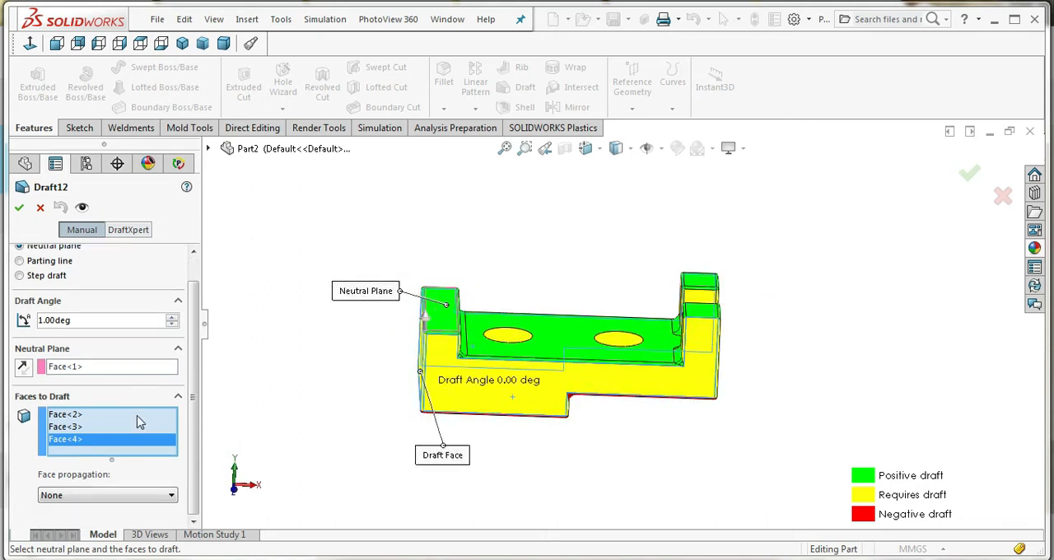
scroll(133, 419, "up", 1)
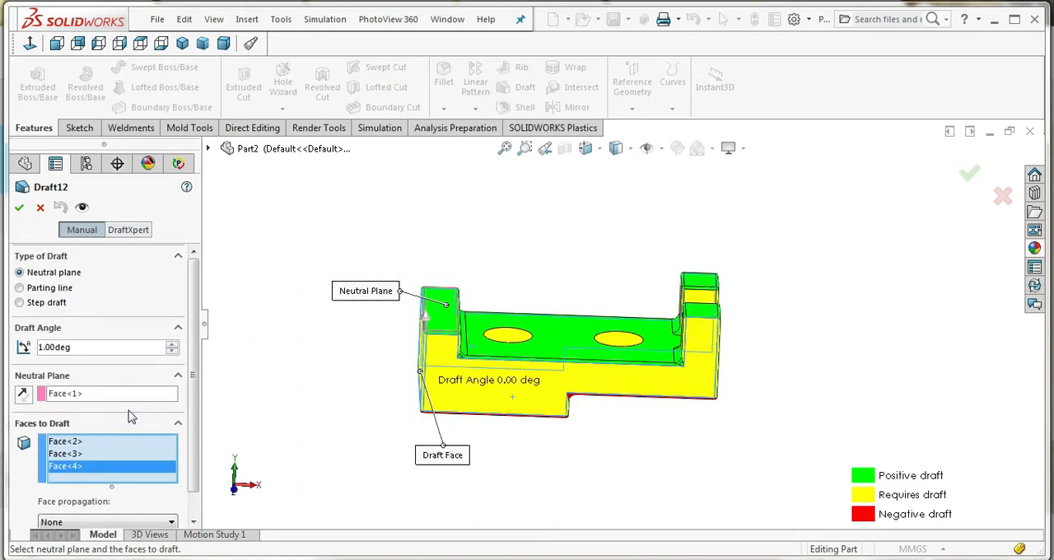
left_click(20, 209)
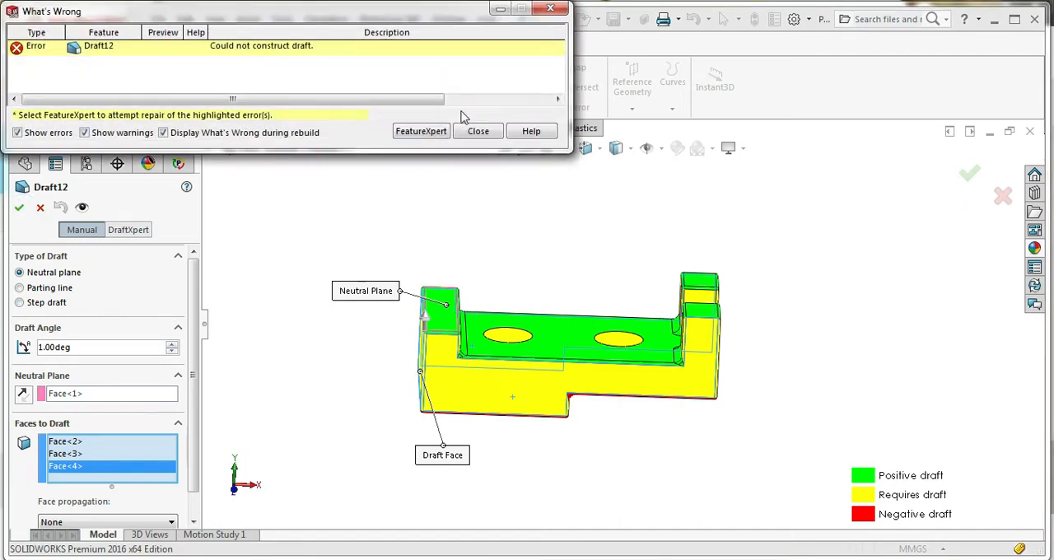
Dismiss the draft error and cancel the failed neutral-plane draft
left_click(550, 10)
scroll(481, 321, "down", 4)
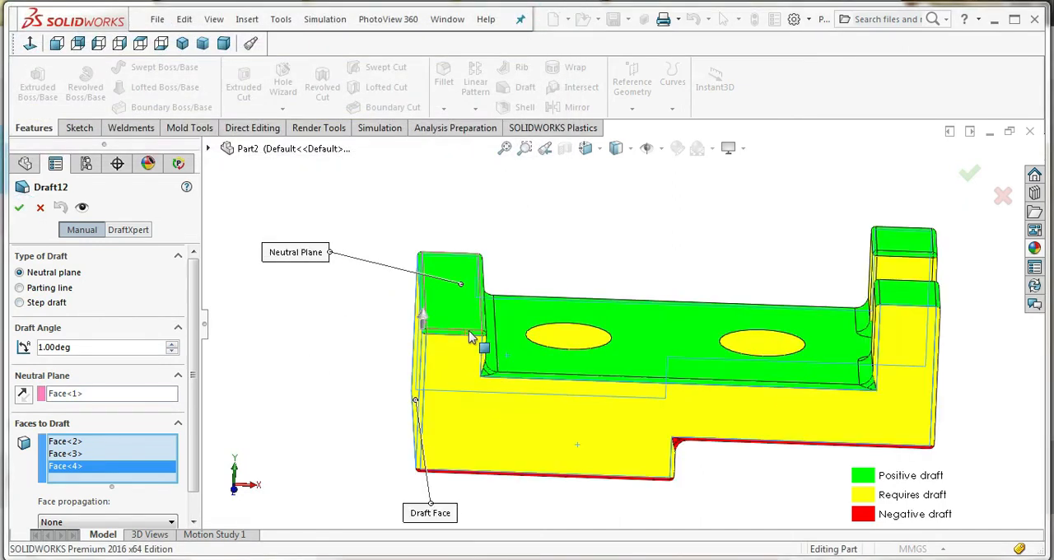
scroll(476, 345, "up", 3)
scroll(554, 361, "down", 3)
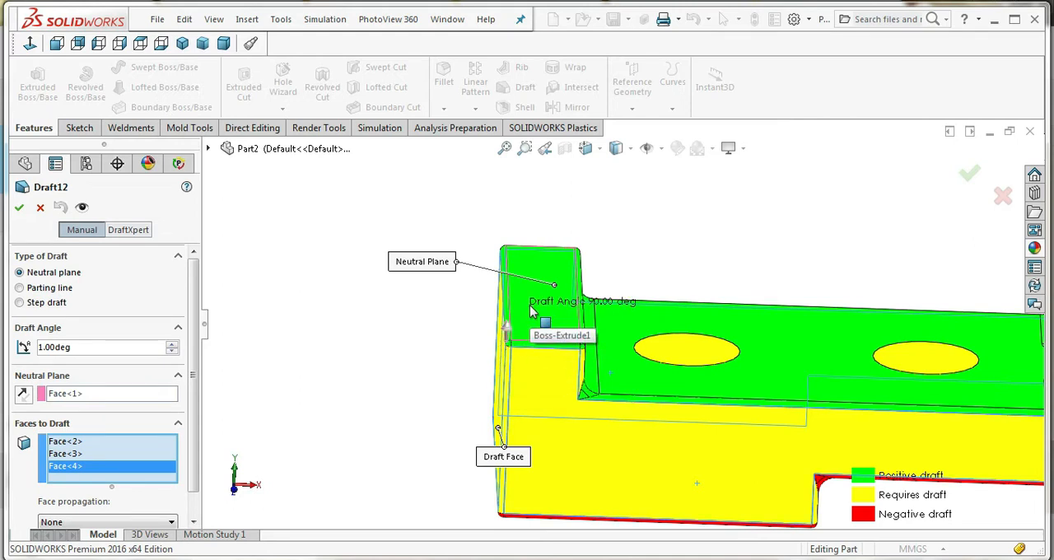
left_click(40, 208)
left_click(327, 294)
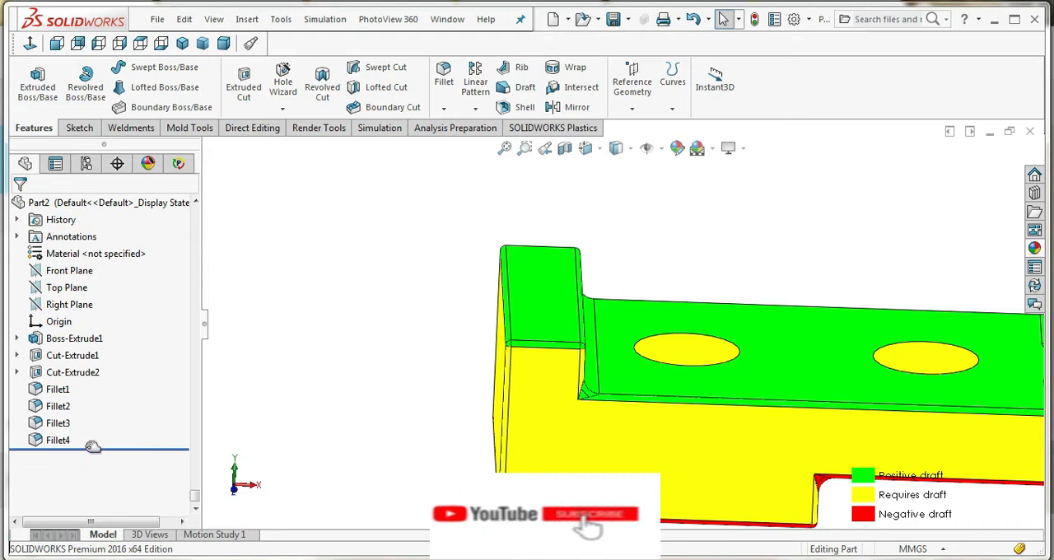
Roll the model back to just before the first fillet, so that only the extrusion and cuts are active
left_click_drag(93, 447, 93, 379)
left_click(369, 340)
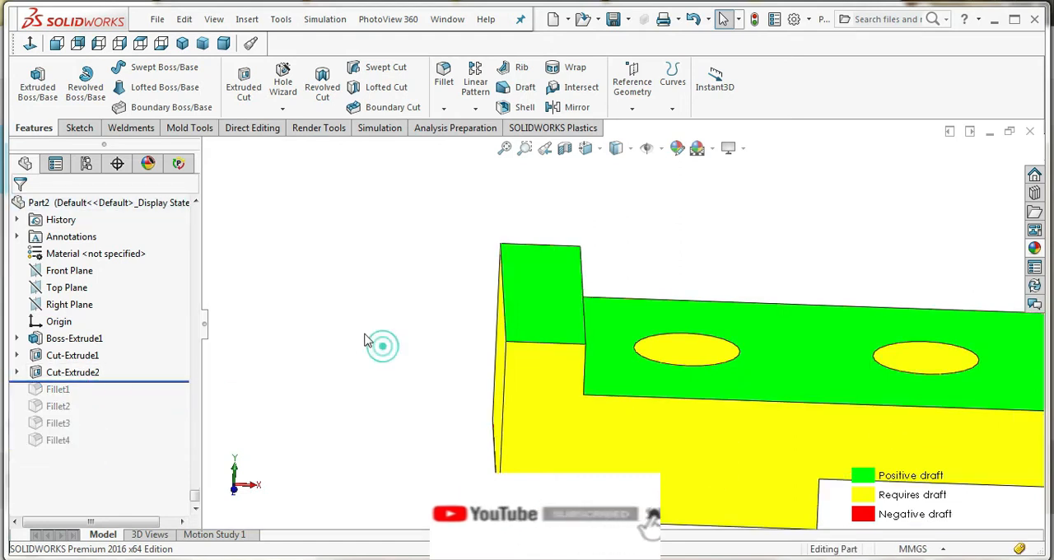
scroll(310, 317, "up", 5)
scroll(764, 329, "down", 3)
mouse_move(768, 329)
middle_mouse_down()
mouse_move(791, 334)
mouse_move(775, 332)
middle_mouse_up()
Apply a 1° neutral-plane draft to the solid end face and both long side faces, using the end block's top face as neutral plane
left_click(520, 92)
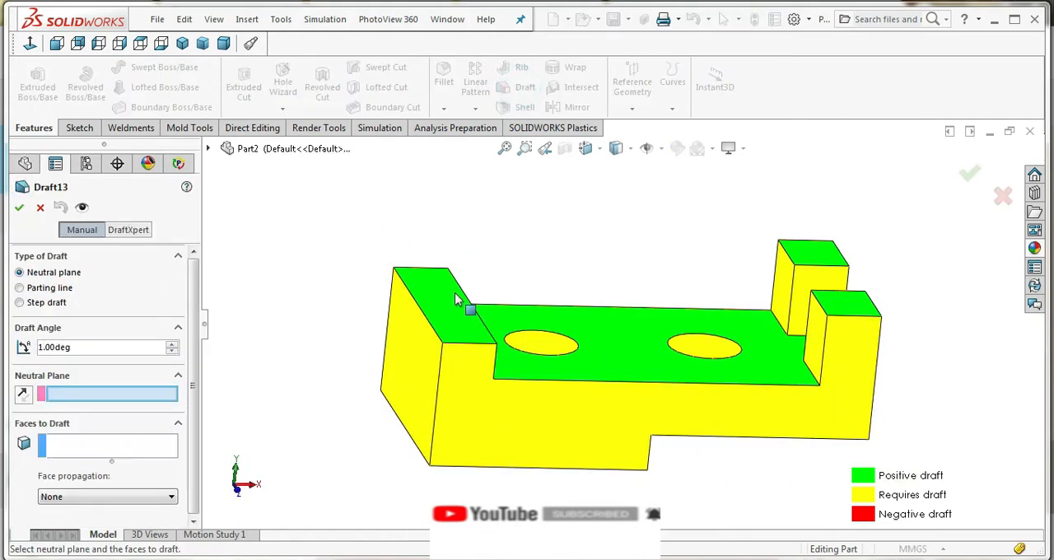
left_click(451, 299)
left_click(427, 358)
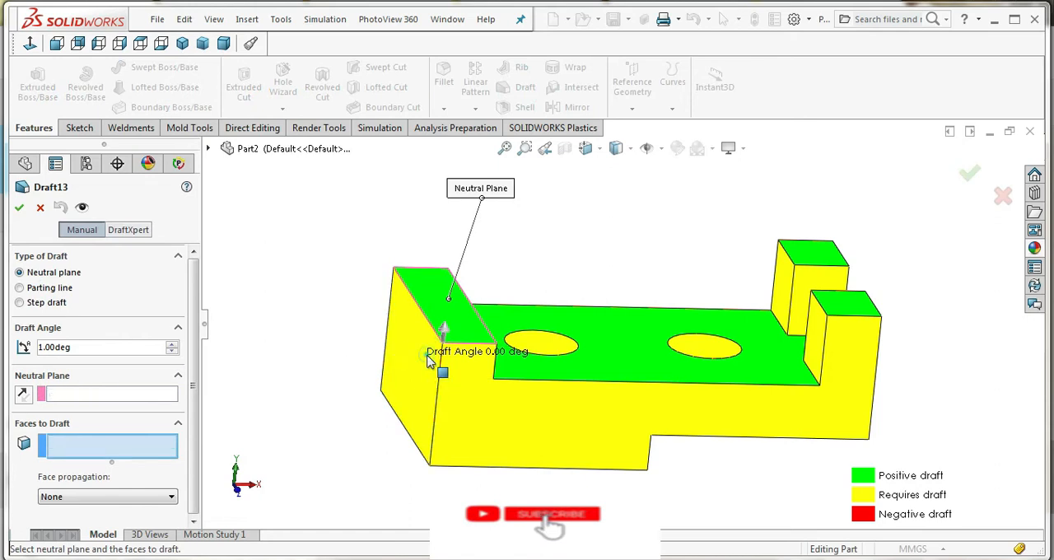
left_click(477, 387)
middle_click_drag(473, 383, 252, 437)
left_click(590, 394)
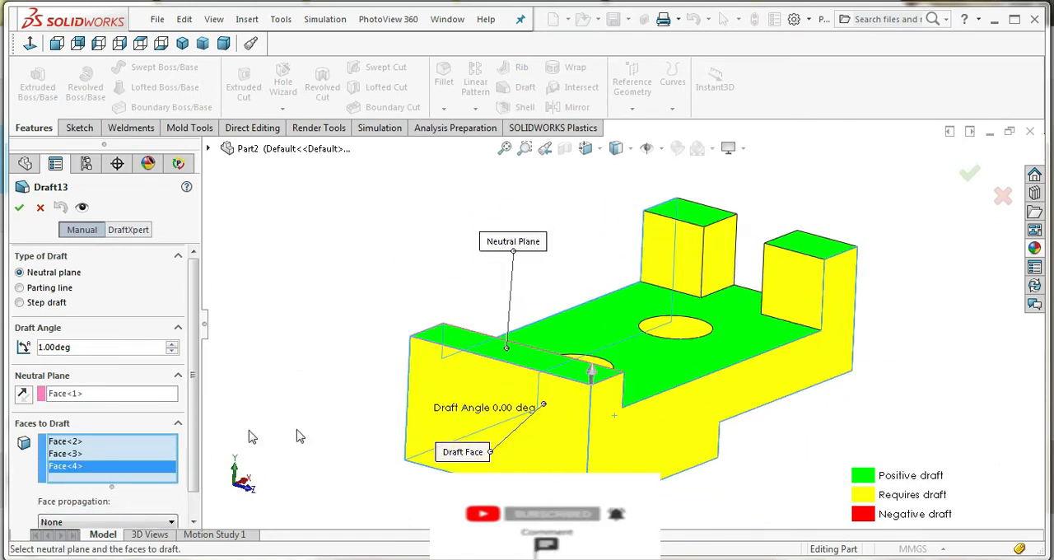
left_click(20, 209)
Apply a 1° draft to the solid end block's inner face, using the block's top face as neutral plane
middle_click_drag(412, 291, 328, 350)
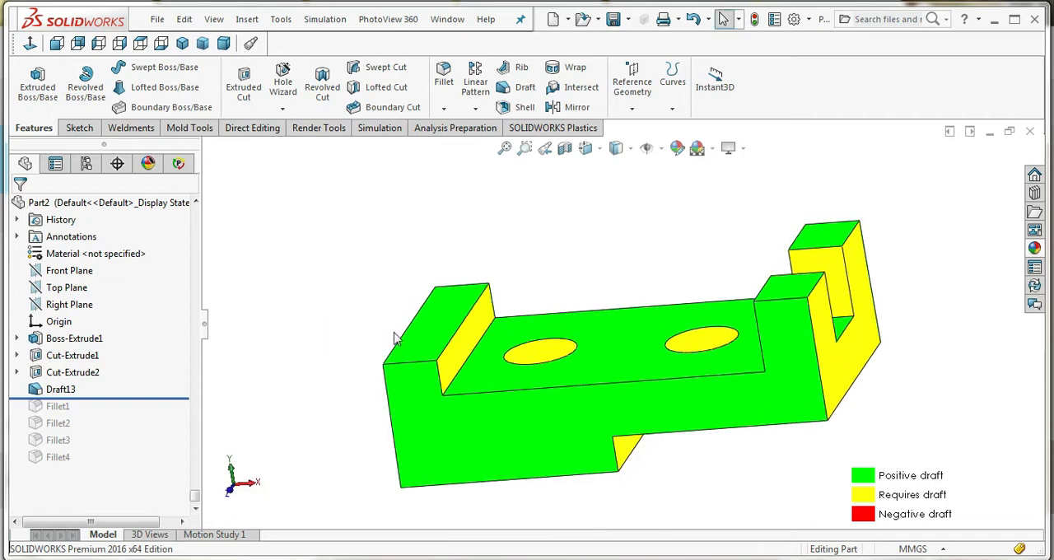
left_click(451, 313)
left_click(505, 87)
left_click(473, 336)
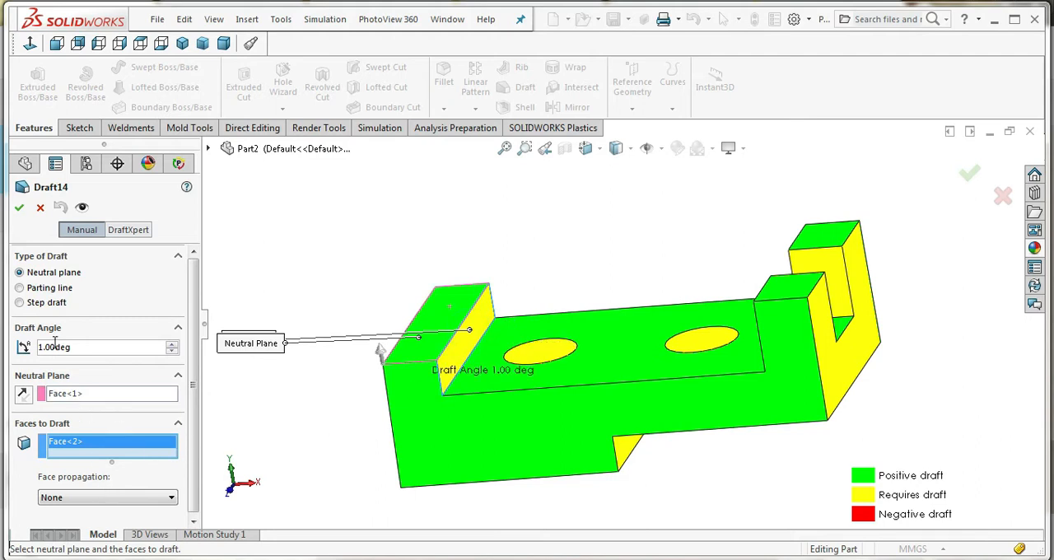
left_click(19, 208)
Apply a 1° draft to both posts' inward faces, the slot's side walls and the slotted end's outer face, using a post's top as neutral plane
middle_click_drag(499, 414, 713, 286)
left_click(523, 91)
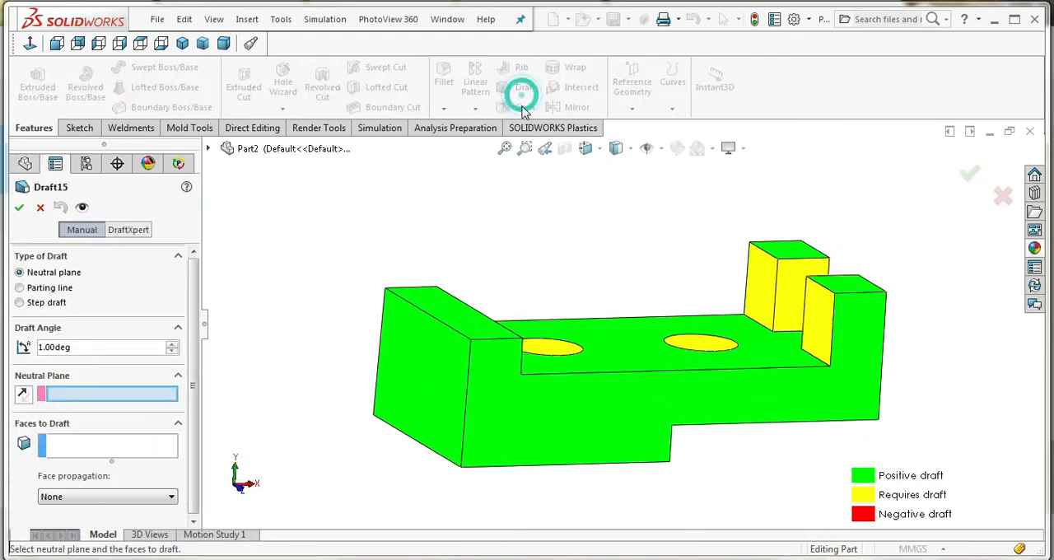
left_click(856, 286)
left_click(820, 311)
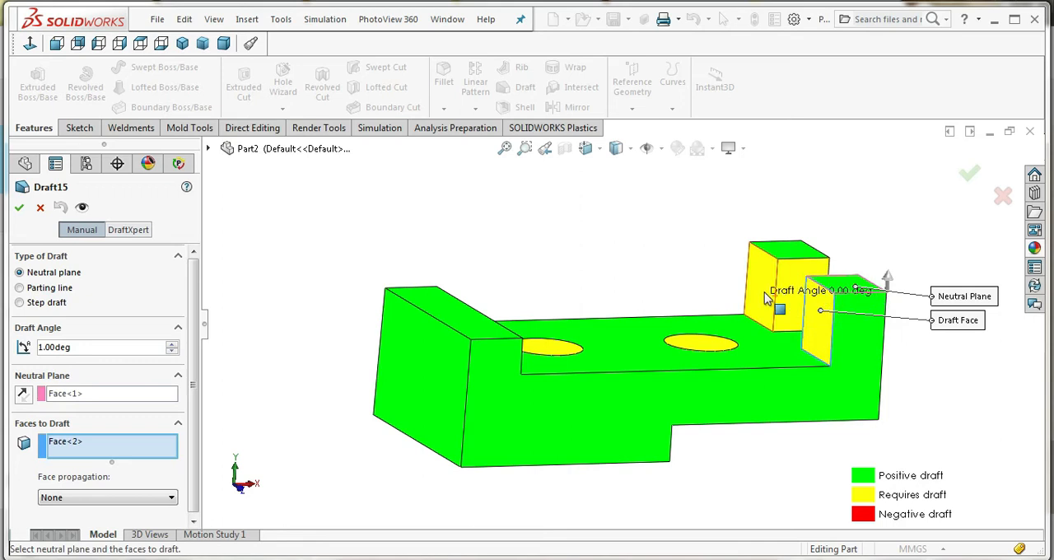
left_click(764, 291)
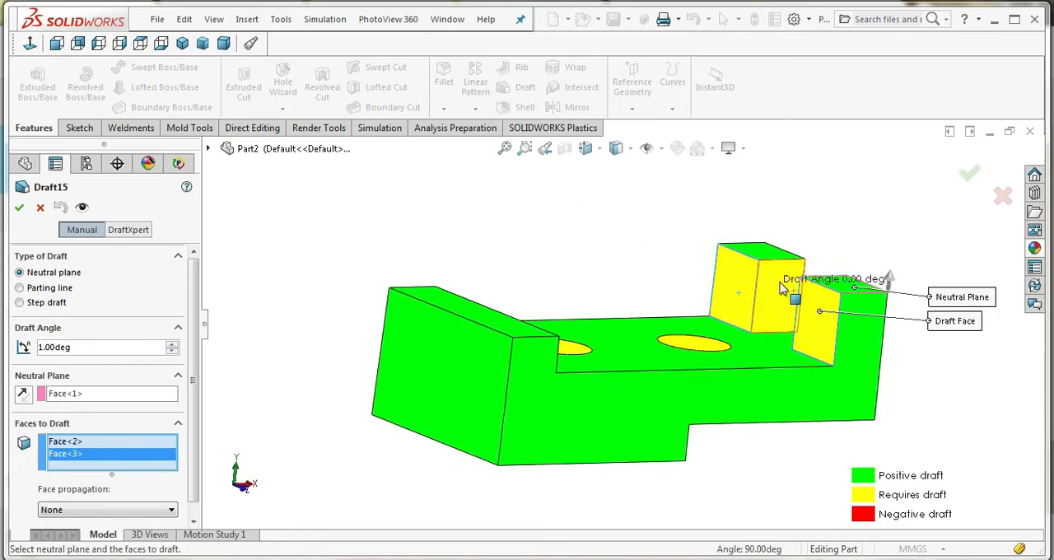
left_click(788, 326)
middle_click_drag(789, 325, 659, 284)
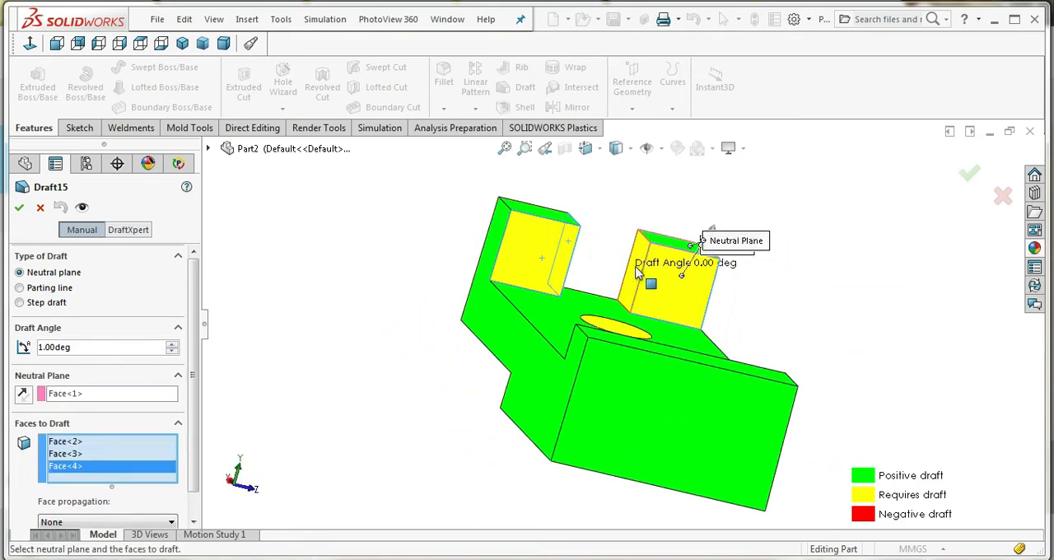
left_click(665, 321)
middle_click_drag(665, 321, 543, 316)
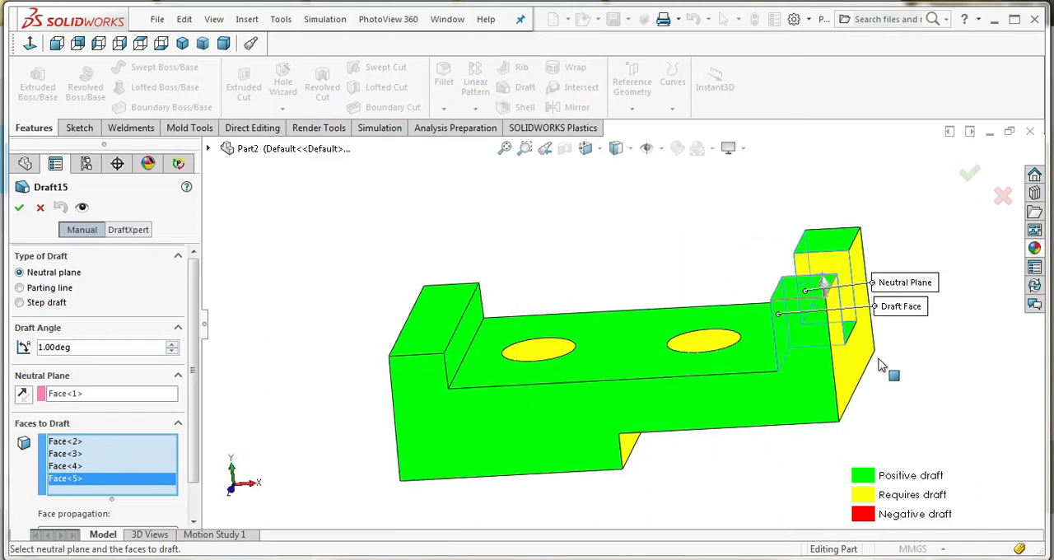
left_click(853, 372)
mouse_move(783, 400)
middle_mouse_down()
mouse_move(790, 351)
mouse_move(786, 384)
middle_mouse_up()
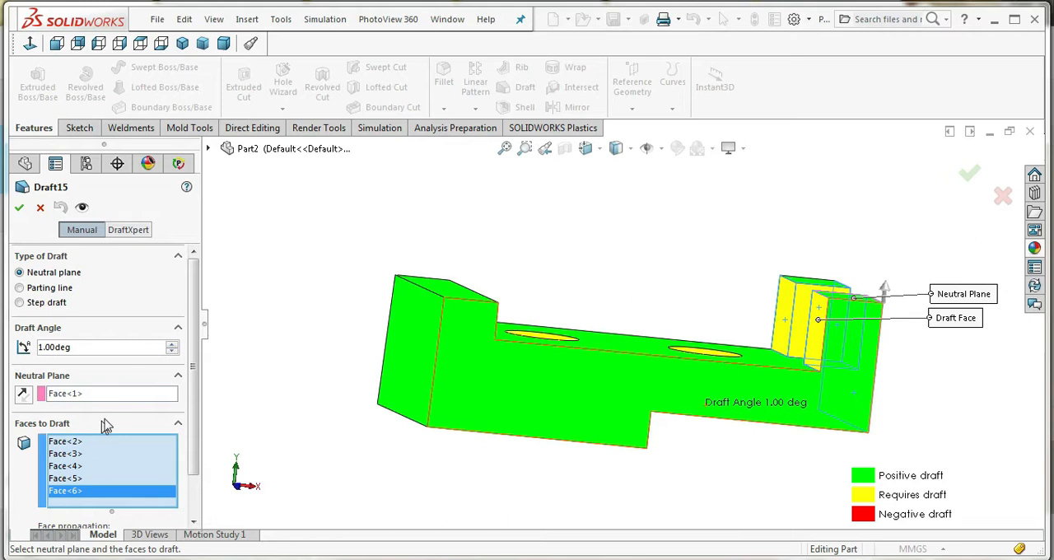
left_click(19, 209)
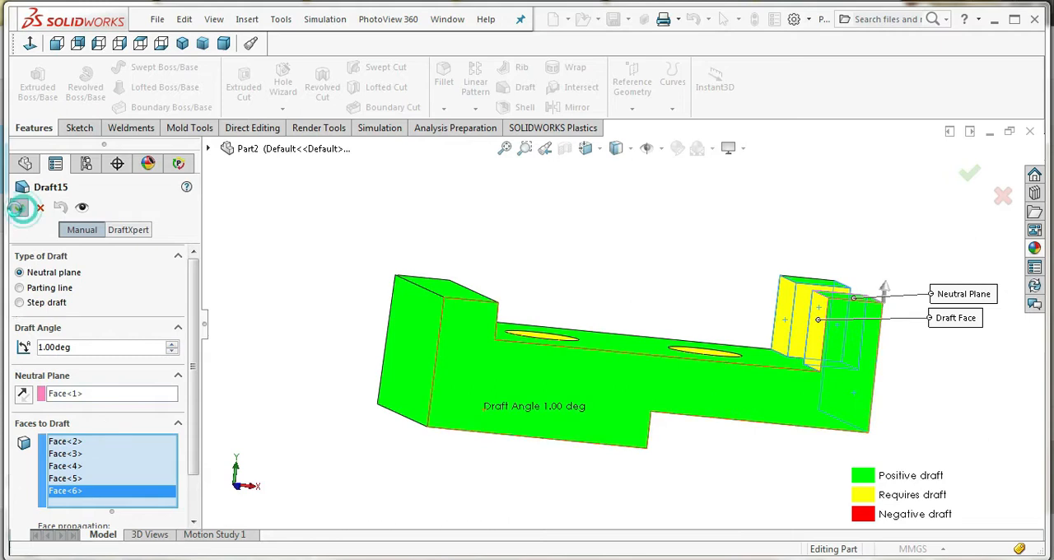
Apply a 1° draft to the underside step's vertical face, using the lower bottom face as neutral plane
middle_click_drag(540, 355, 563, 365)
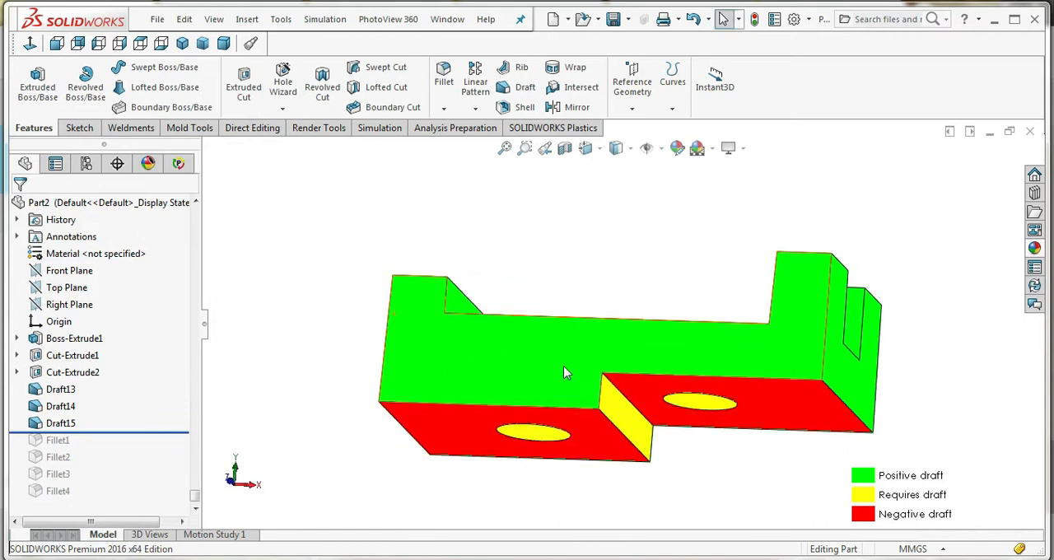
left_click(515, 86)
left_click(590, 434)
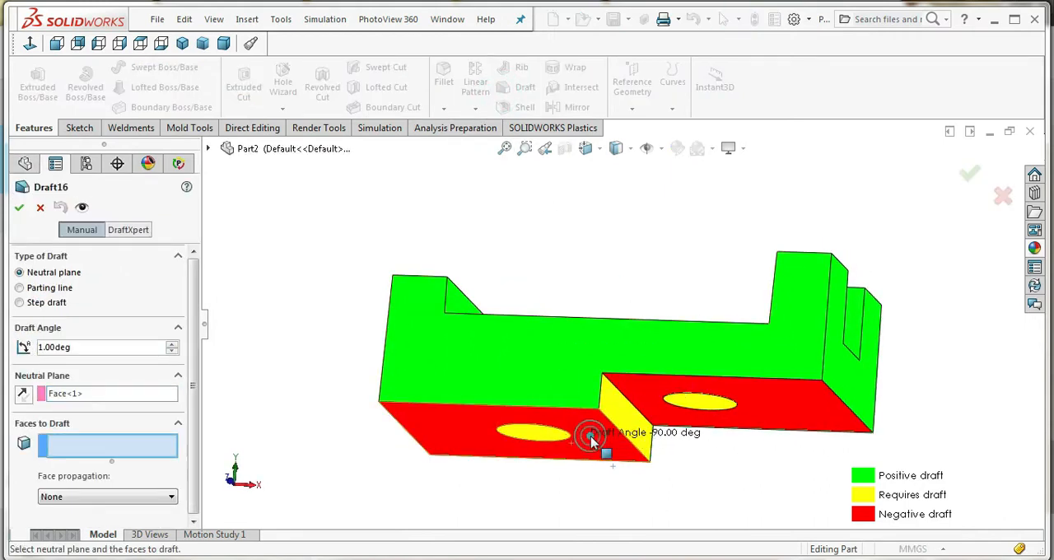
left_click(619, 411)
middle_click_drag(635, 473, 653, 453)
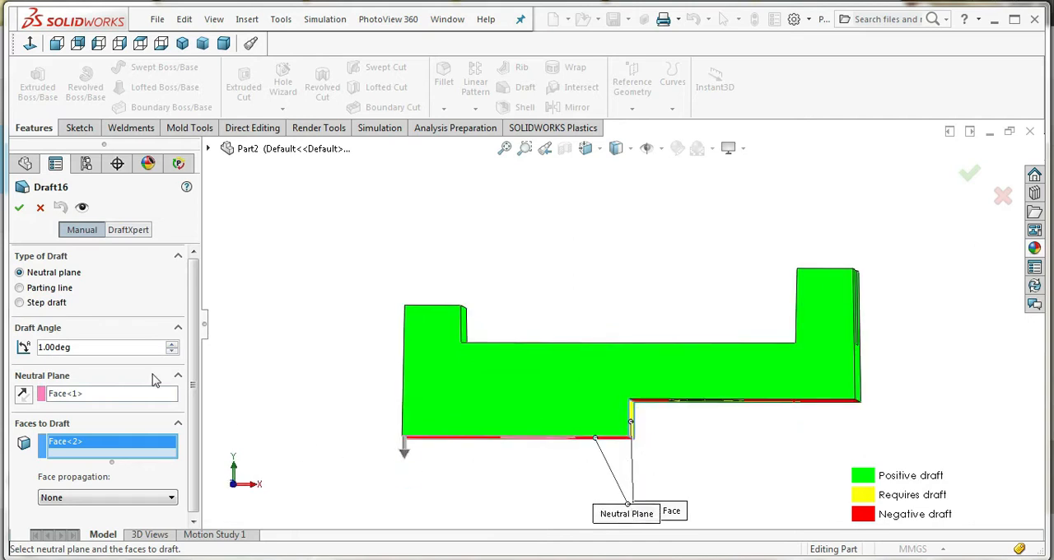
left_click(26, 211)
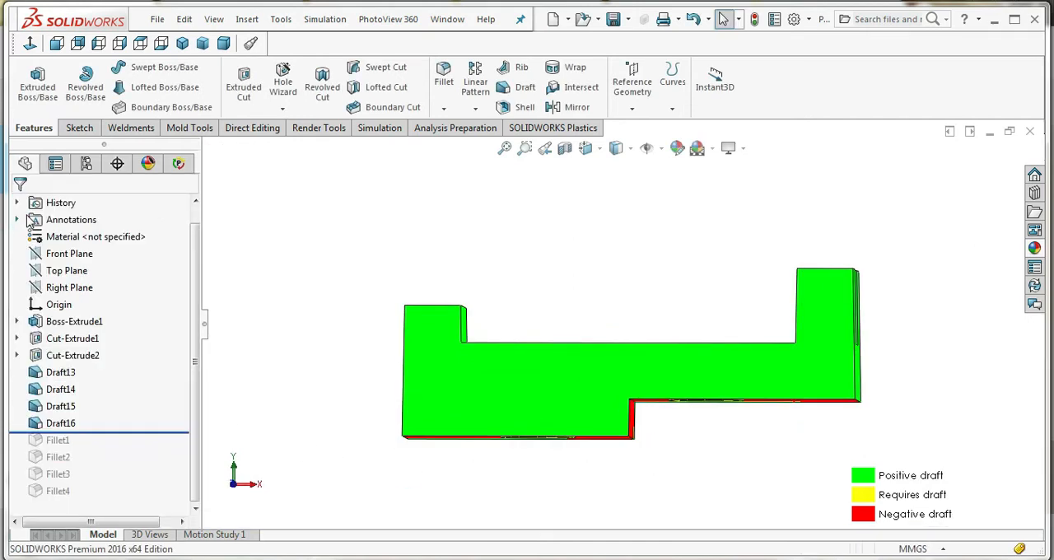
Examine the drafted faces' colors in the left, right and front views
left_click(585, 149)
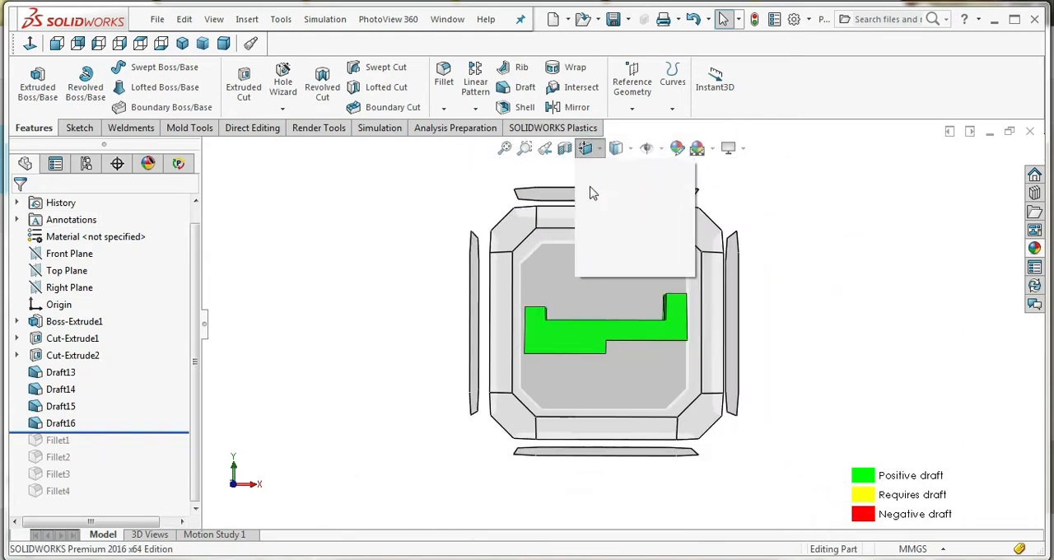
left_click(586, 213)
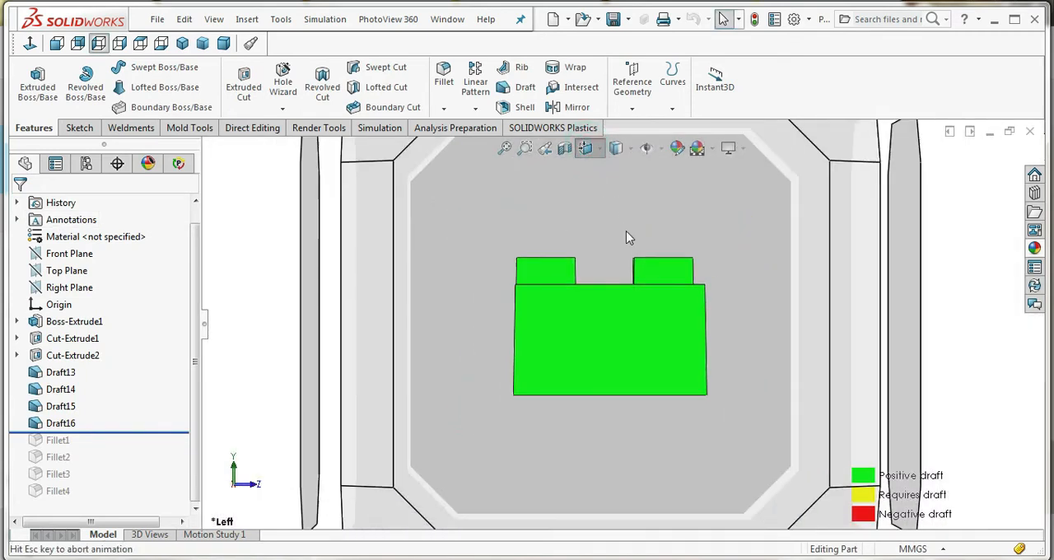
left_click(586, 149)
left_click(623, 214)
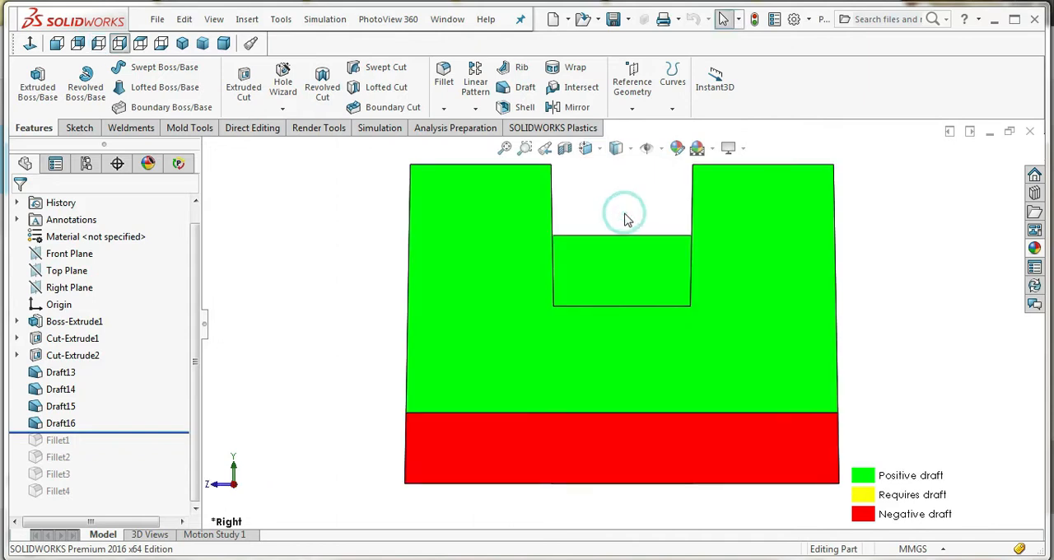
left_click(589, 152)
left_click(607, 212)
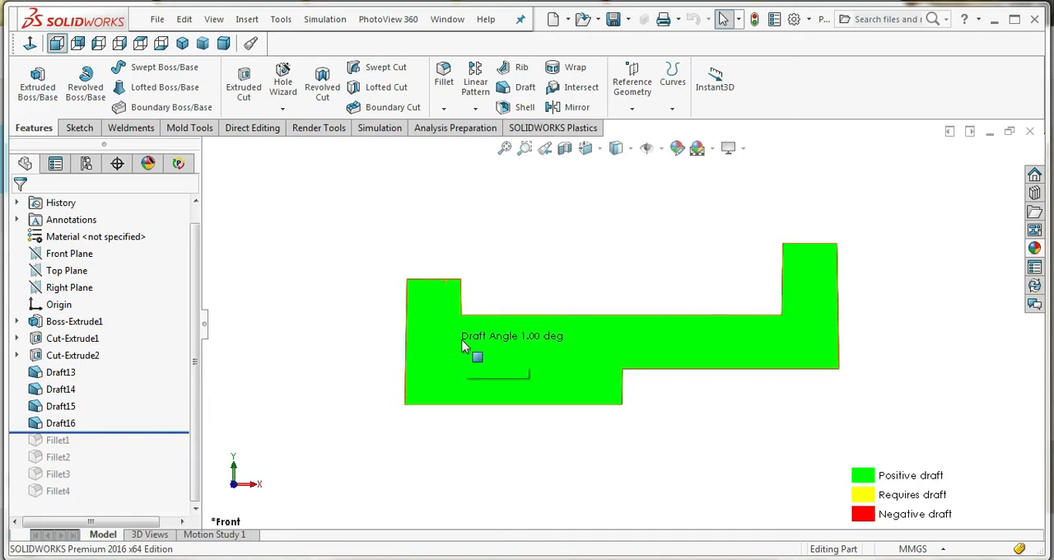
middle_click_drag(501, 333, 495, 381)
Apply a 1° draft to the walls of both holes, using the base's upper face as neutral plane
scroll(495, 381, "up", 2)
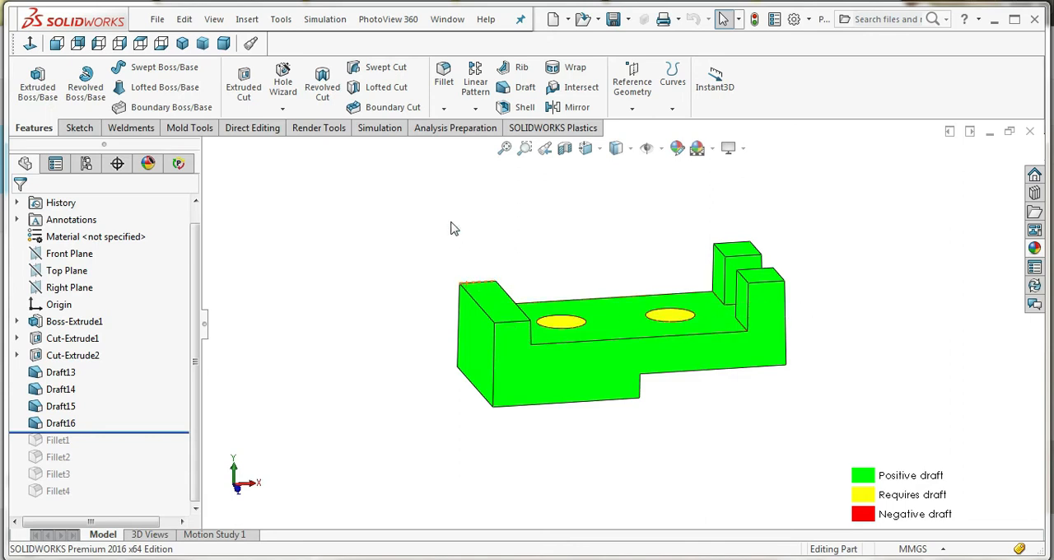
middle_click_drag(619, 308, 607, 343)
left_click(524, 88)
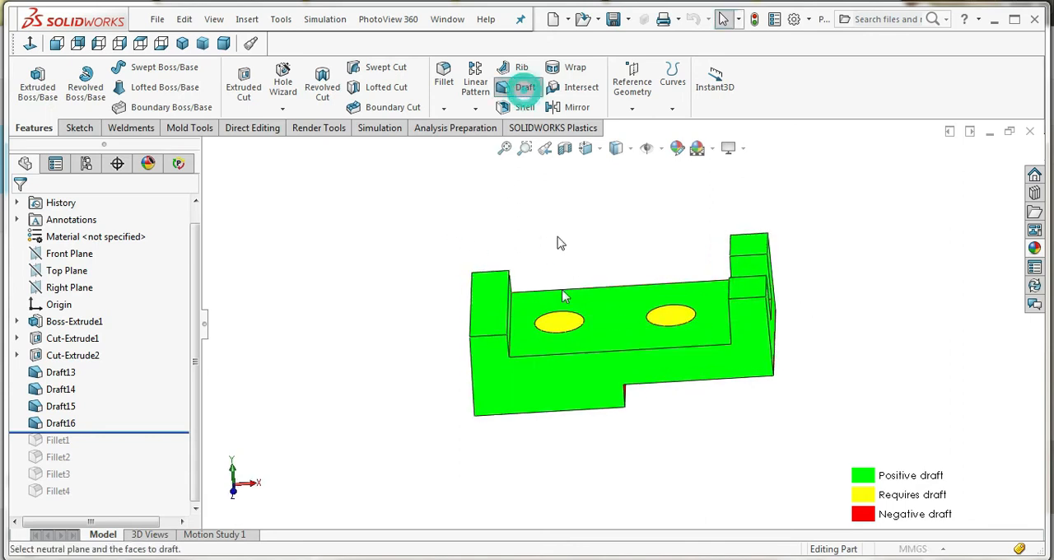
left_click(604, 315)
left_click(567, 321)
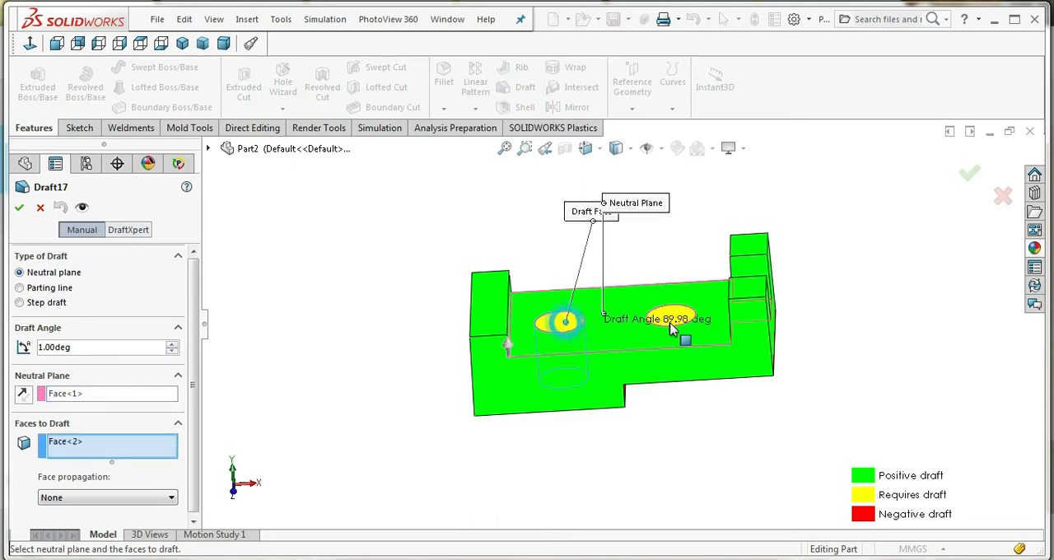
left_click(671, 326)
left_click(18, 206)
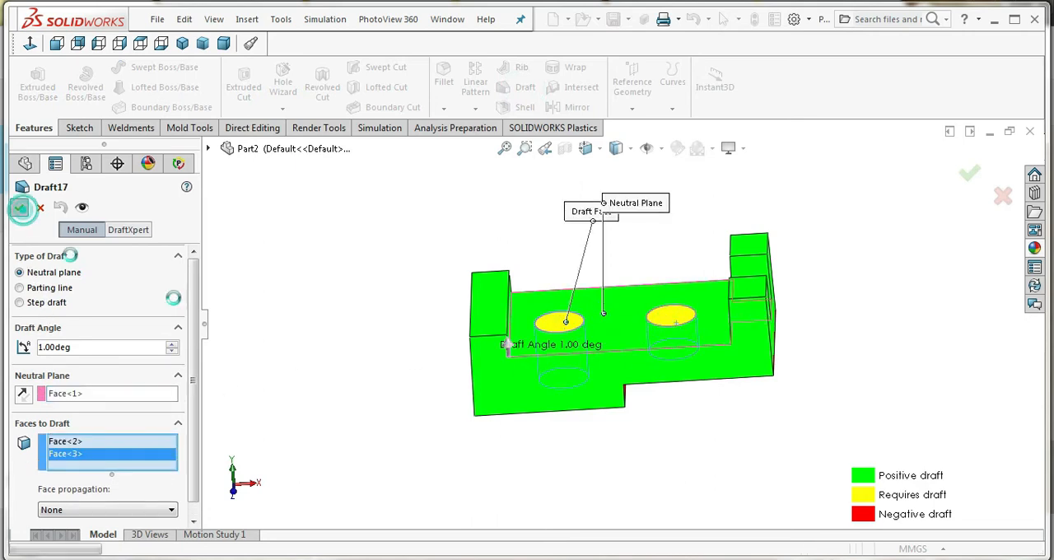
Inspect the fully drafted part and turn off the draft analysis colors
middle_click_drag(425, 409, 778, 343)
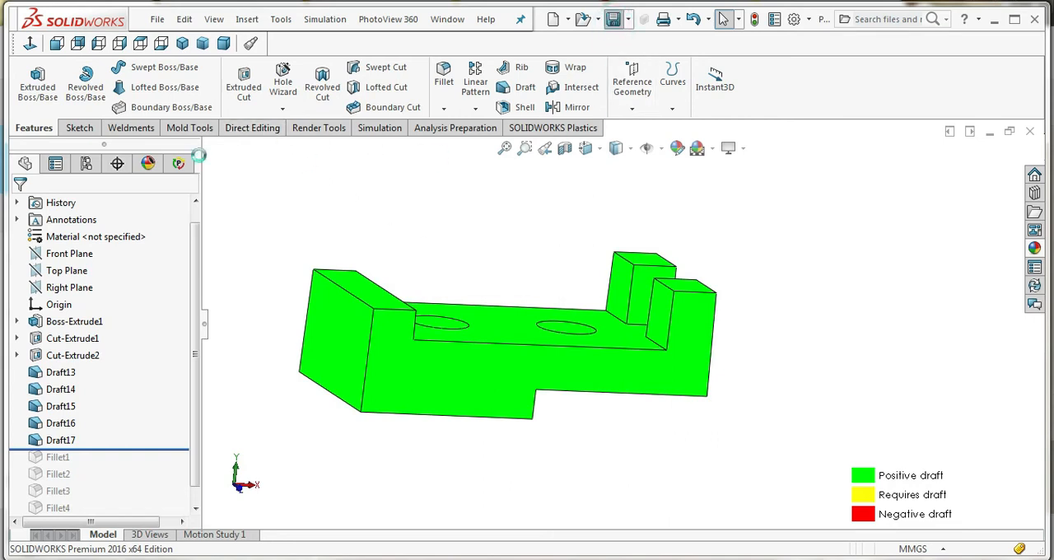
left_click(202, 134)
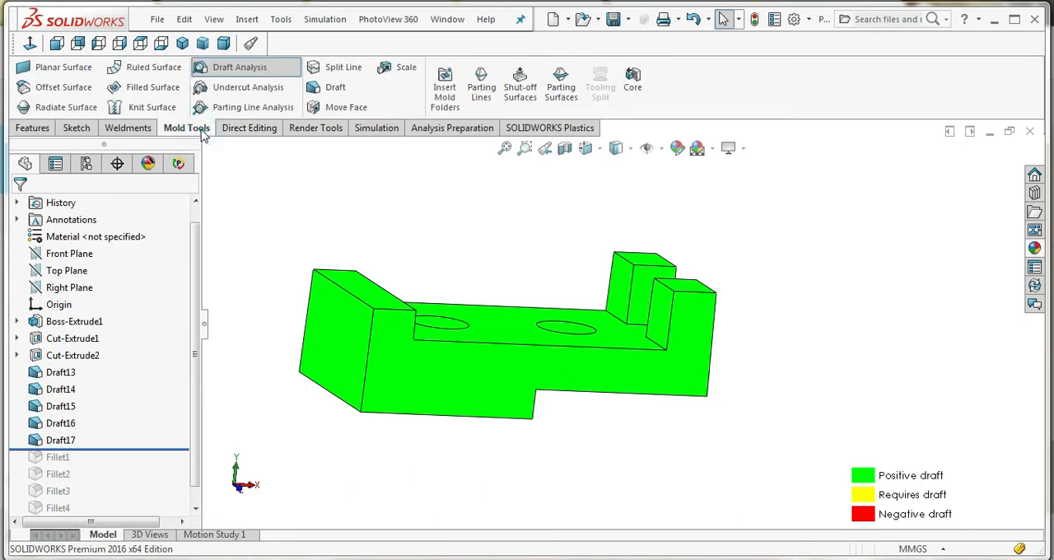
left_click(231, 68)
Roll the model forward past the last fillet to restore all four fillets
scroll(480, 292, "up", 3)
middle_click_drag(480, 292, 458, 329)
left_click_drag(126, 449, 103, 494)
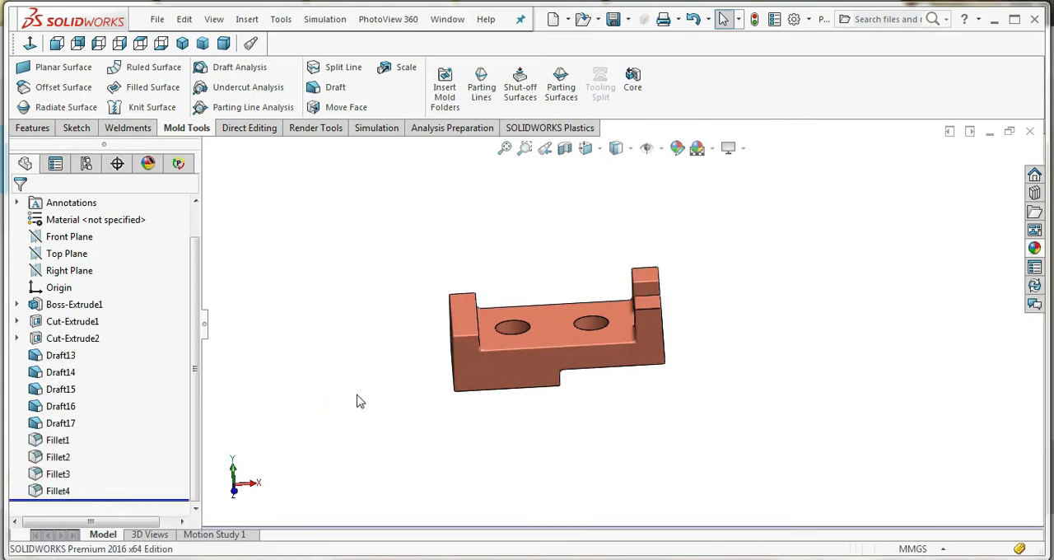
Start a parting line with the base's upper face as pull direction and run its draft analysis at 3°
scroll(512, 344, "down", 3)
mouse_move(516, 342)
middle_mouse_down()
mouse_move(481, 345)
mouse_move(544, 334)
mouse_move(560, 344)
mouse_move(508, 331)
mouse_move(515, 297)
mouse_move(546, 360)
mouse_move(666, 400)
mouse_move(631, 412)
mouse_move(522, 343)
mouse_move(506, 365)
mouse_move(499, 349)
mouse_move(510, 356)
middle_mouse_up()
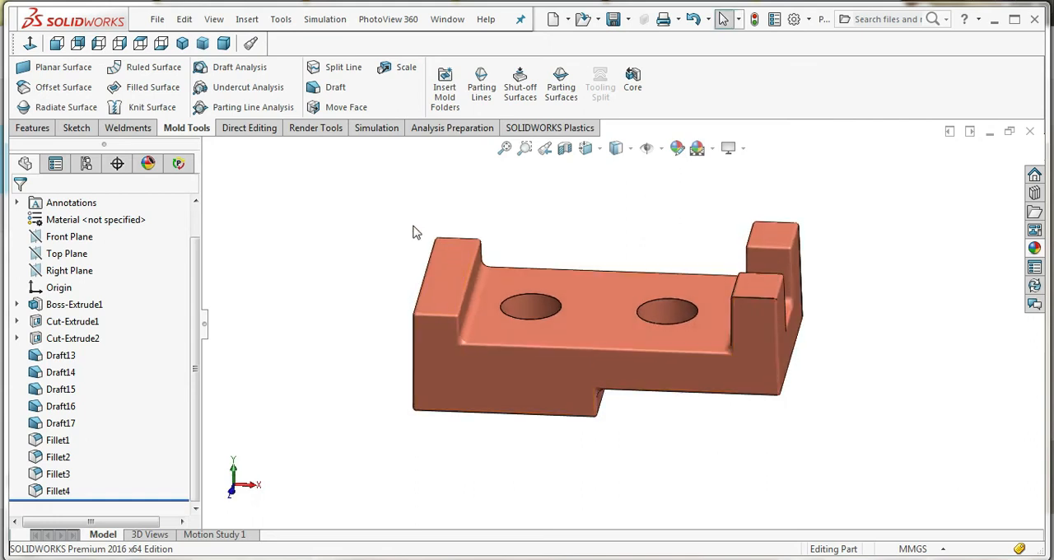
left_click(481, 95)
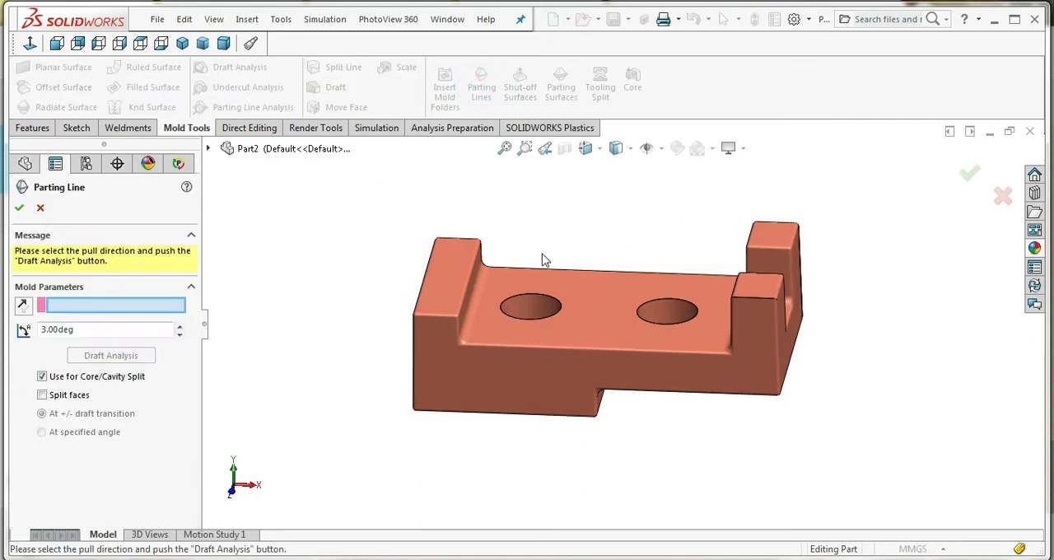
left_click(576, 332)
left_click(111, 356)
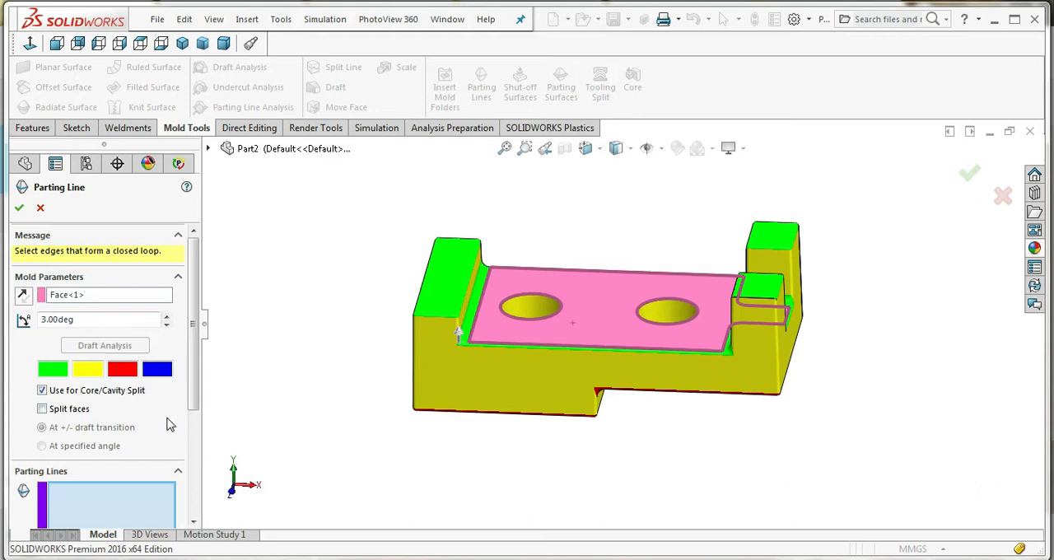
left_click_drag(196, 384, 227, 327)
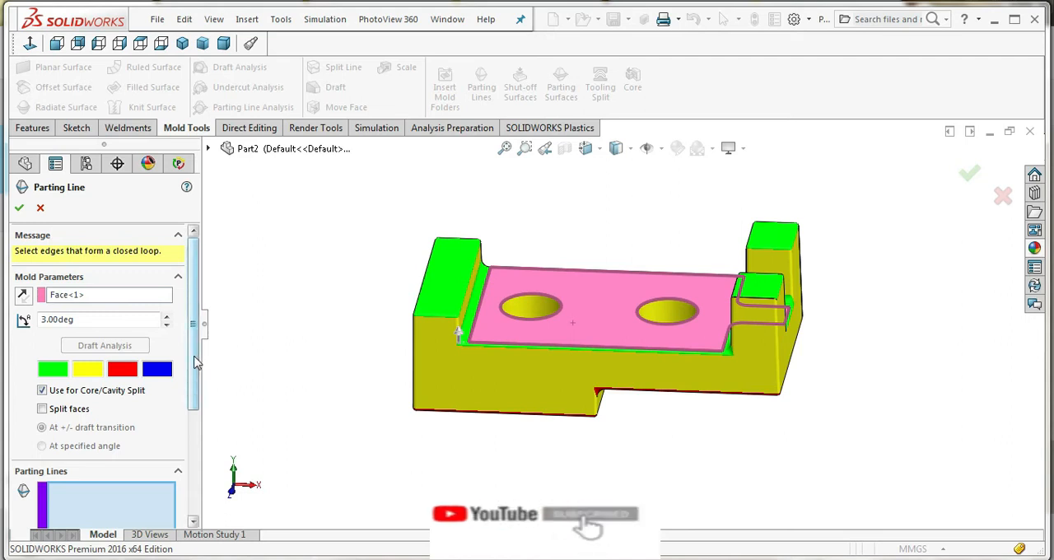
left_click_drag(195, 357, 200, 547)
left_click(107, 382)
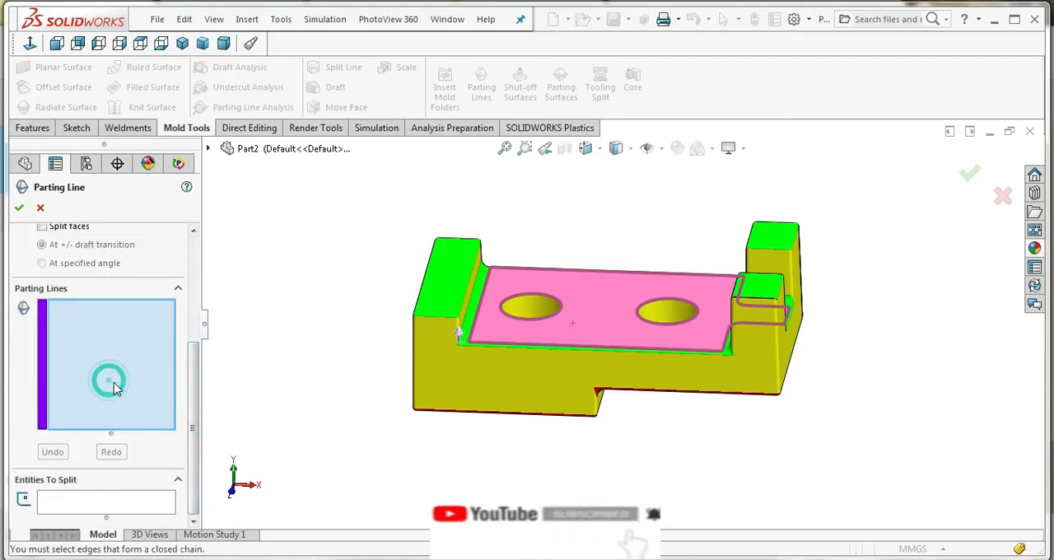
Add the first parting edges along the upper front and outer end edges of the solid end block
scroll(544, 320, "down", 3)
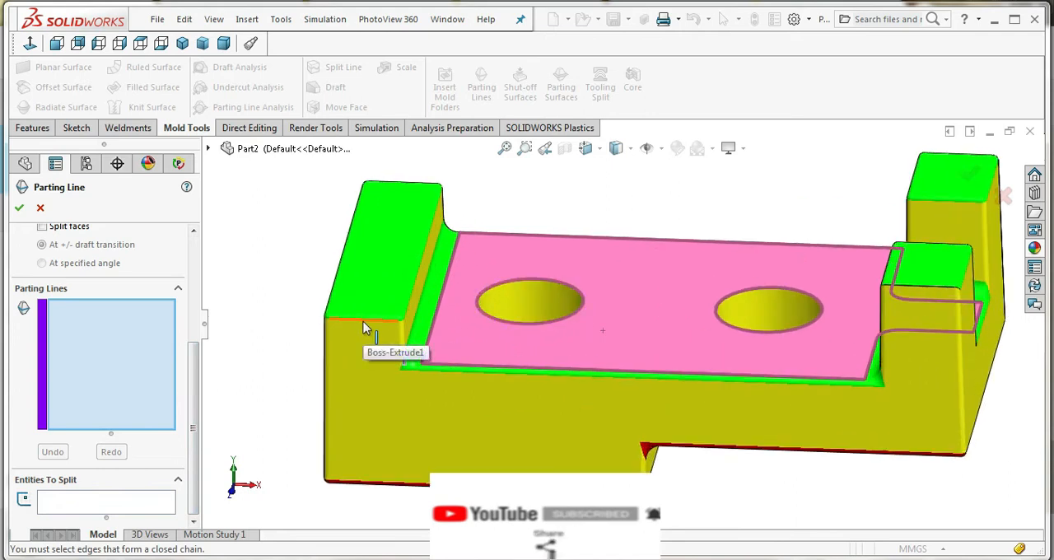
left_click(365, 325)
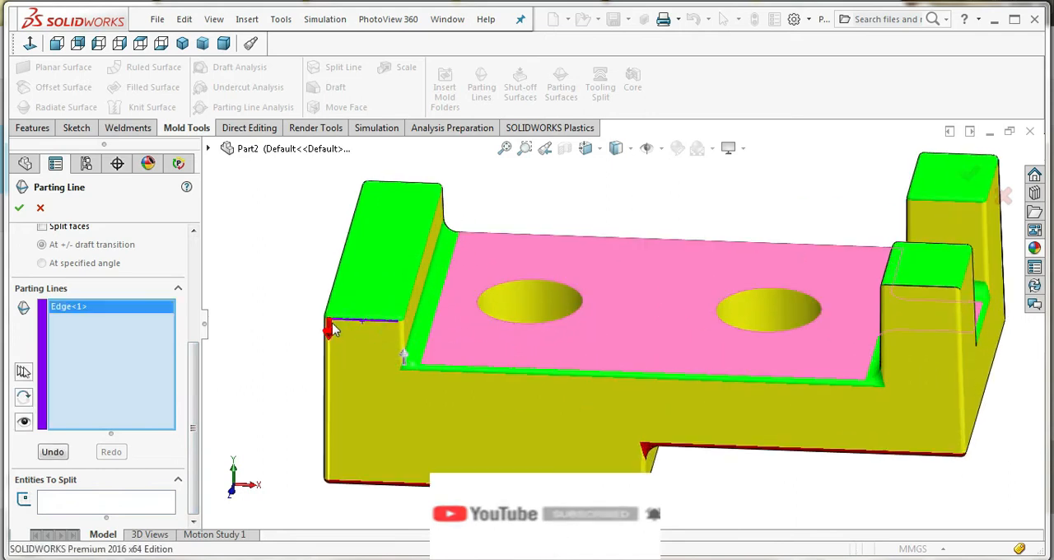
scroll(370, 326, "down", 5)
middle_click_drag(390, 330, 498, 388)
left_click(379, 323)
left_click(394, 334)
scroll(452, 371, "up", 4)
scroll(560, 316, "down", 4)
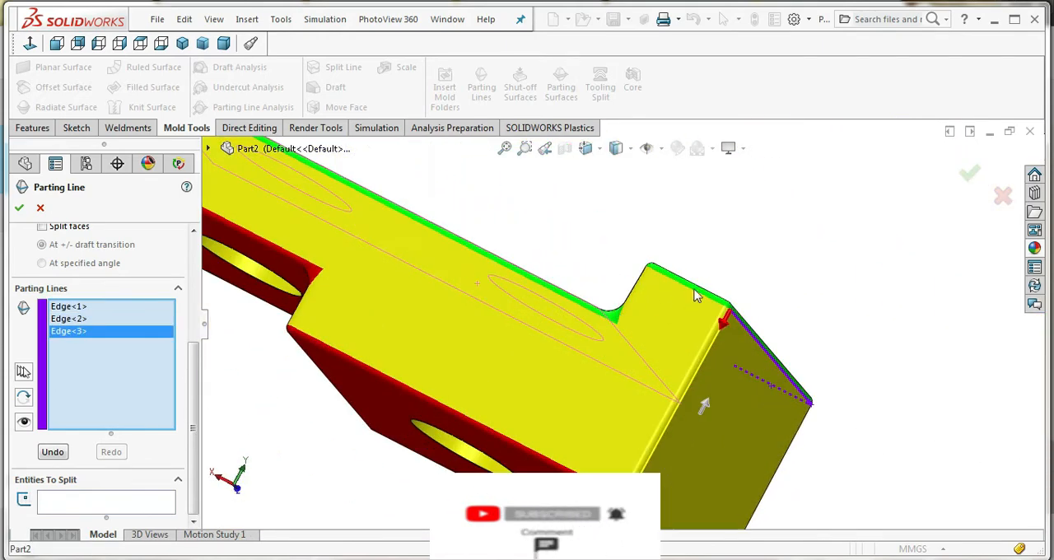
Extend the parting line along the solid end block's rear upper edge, down its step and along the base's long edge
left_click(692, 288)
scroll(628, 317, "down", 3)
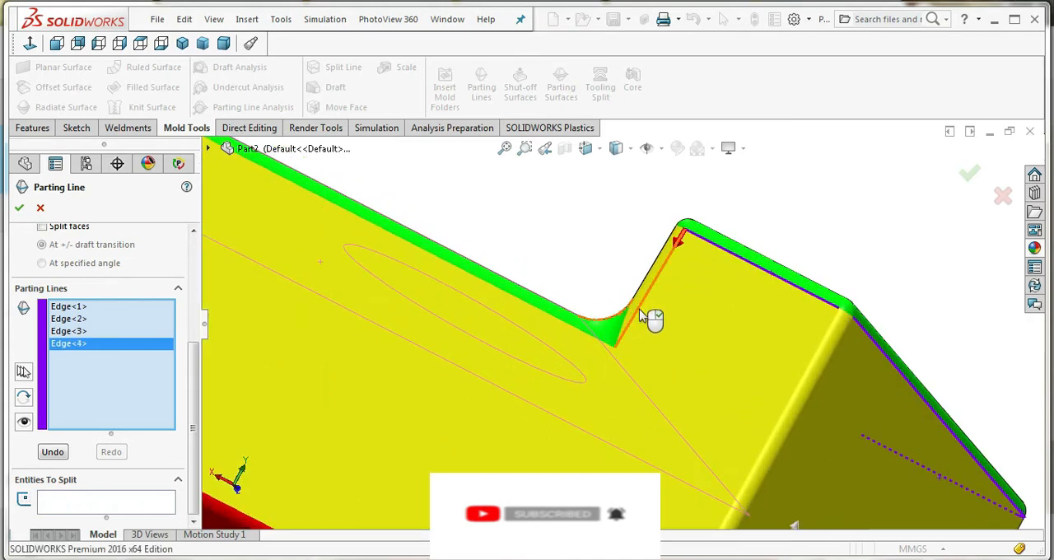
left_click(641, 316)
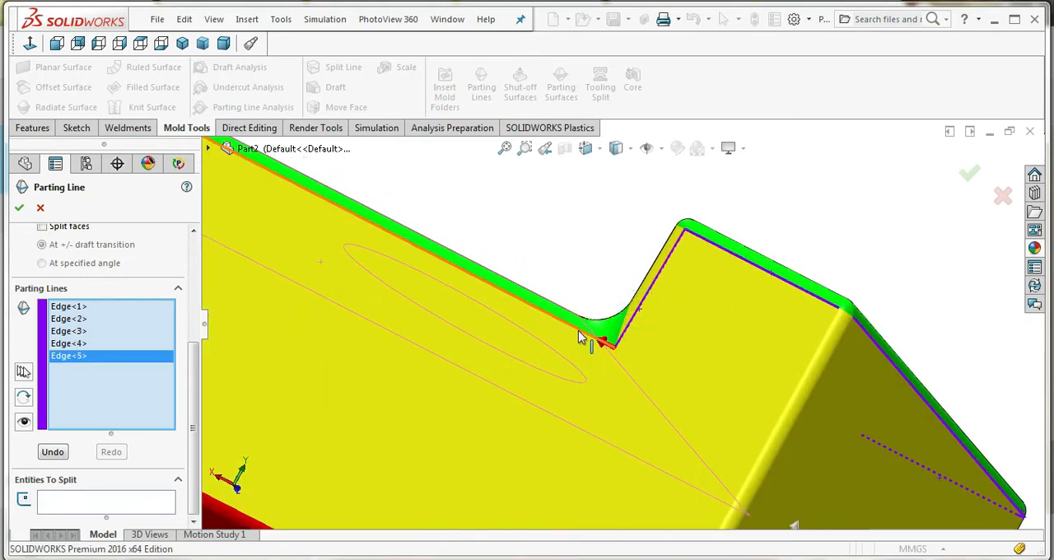
left_click(581, 337)
Continue the parting line up the nearest prong's inner vertical edge, along its upper side edge and around its corner
scroll(617, 365, "up", 5)
mouse_move(507, 308)
middle_mouse_down()
mouse_move(538, 326)
mouse_move(498, 318)
middle_mouse_up()
scroll(488, 311, "down", 5)
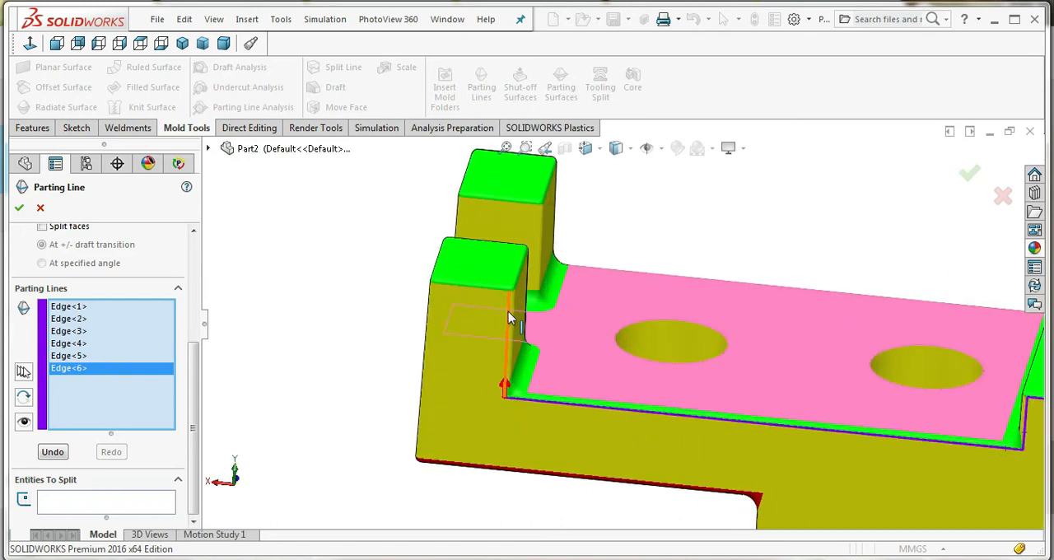
left_click(506, 317)
left_click(446, 292)
mouse_move(446, 293)
middle_mouse_down()
mouse_move(513, 303)
mouse_move(429, 284)
middle_mouse_up()
left_click(427, 284)
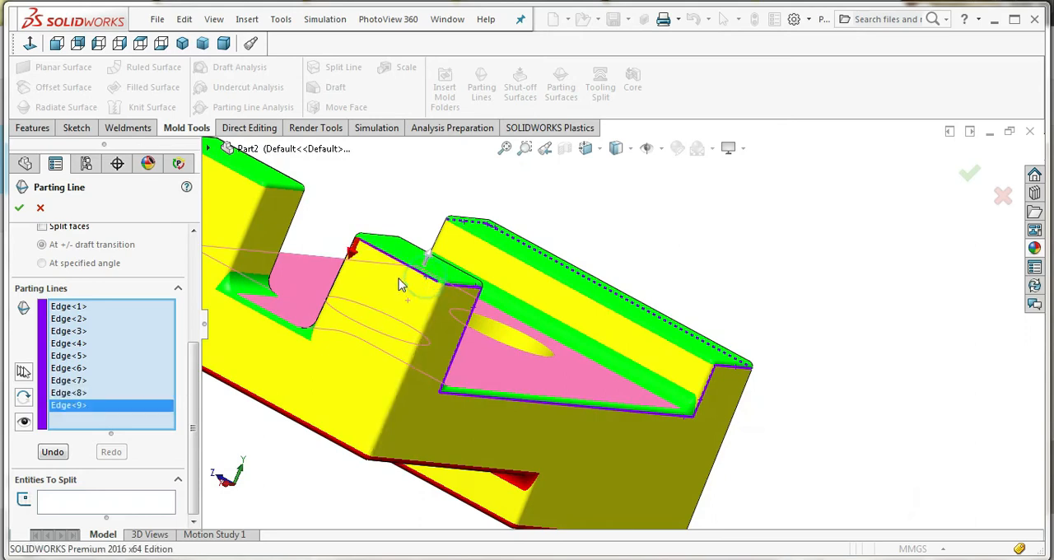
Extend the parting line along the first prong's outer end, down into the slot, across its floor and up the second prong
scroll(546, 303, "down", 3)
left_click(553, 303)
scroll(505, 327, "up", 4)
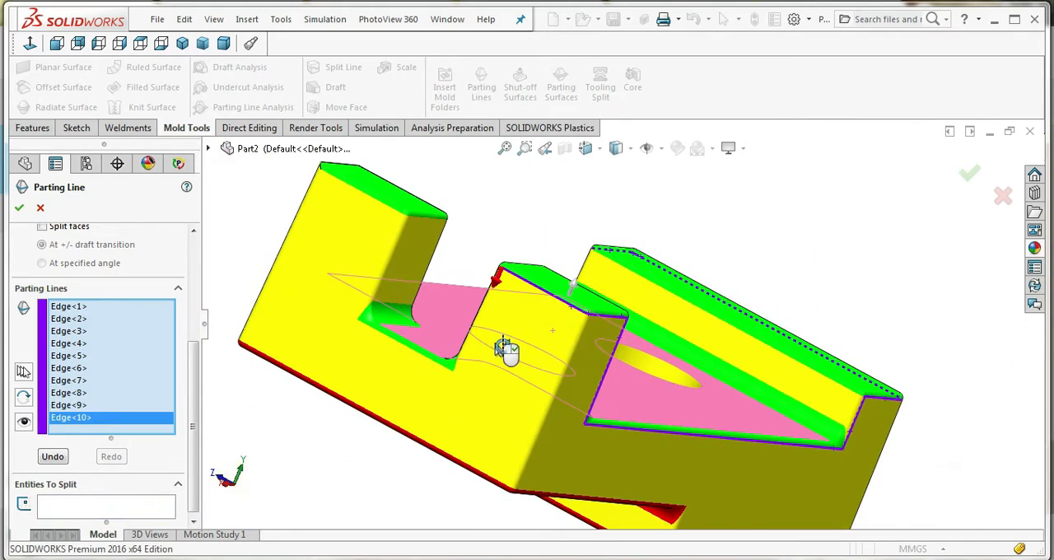
middle_click_drag(506, 346, 543, 376)
scroll(457, 280, "down", 4)
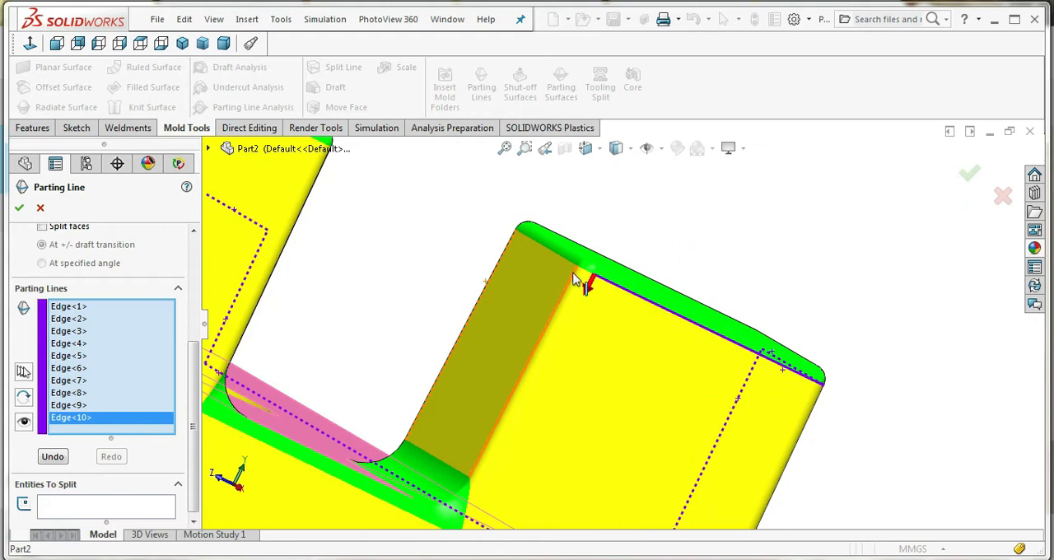
left_click(582, 310)
scroll(580, 317, "up", 2)
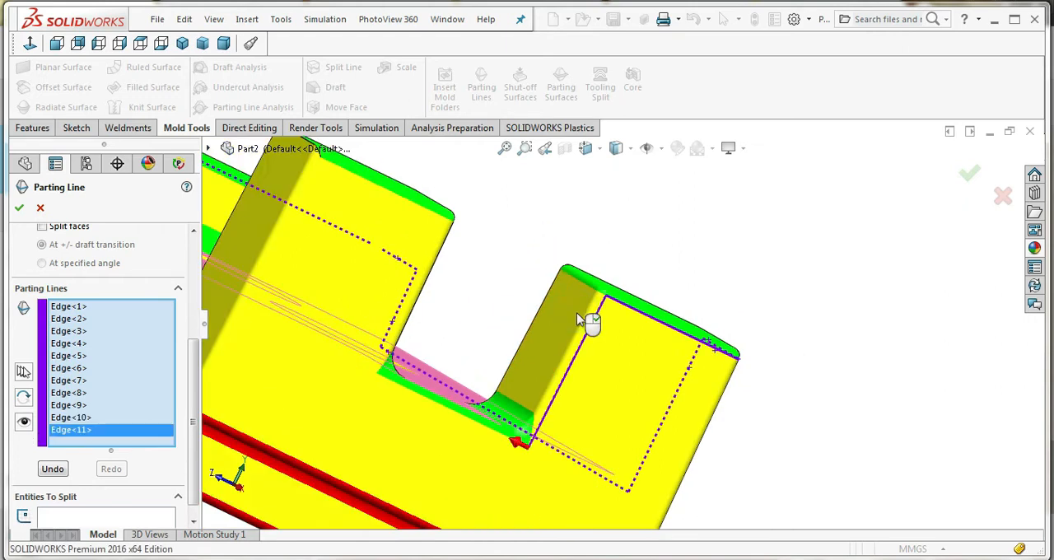
left_click(469, 427)
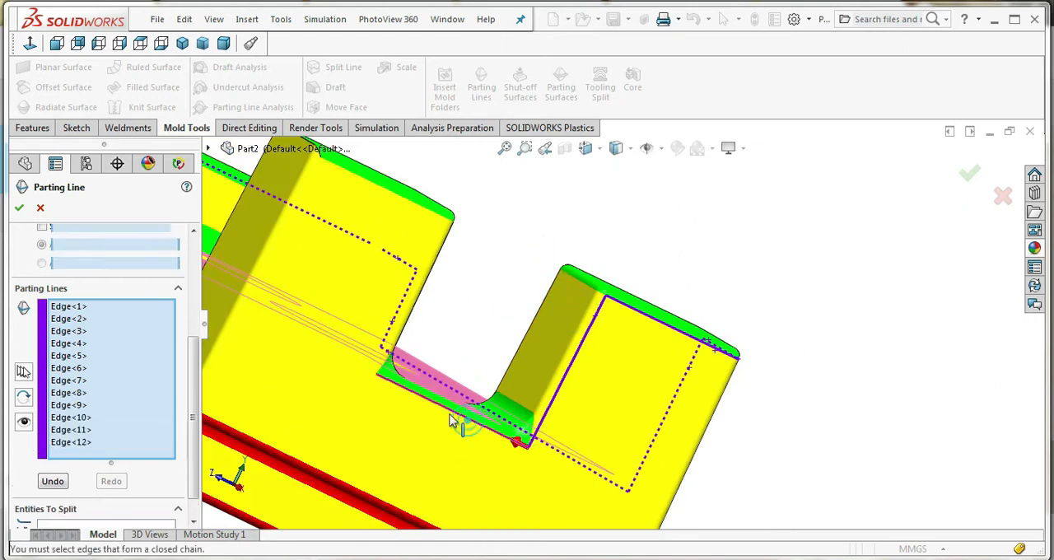
left_click(394, 333)
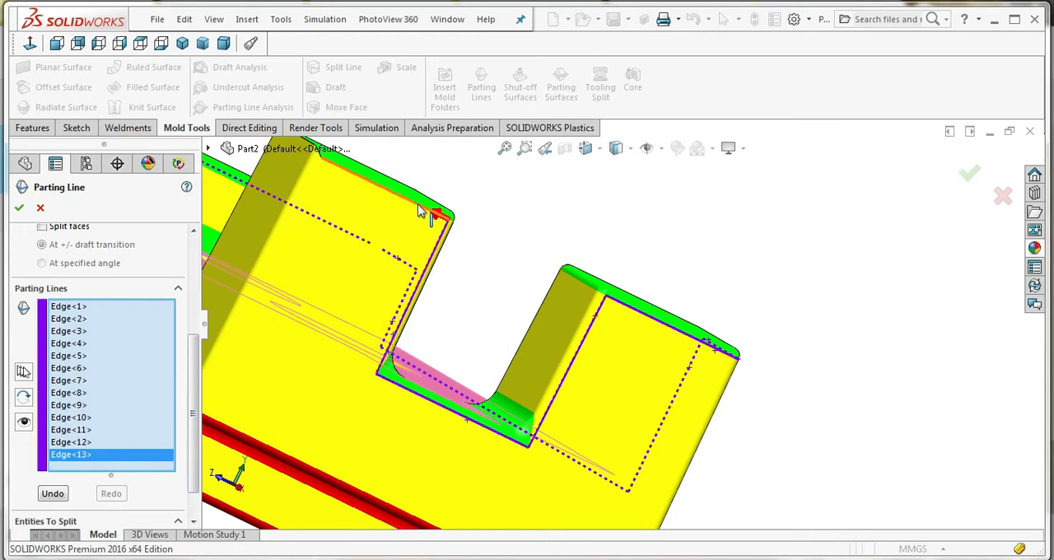
Add the second prong's upper end edge to the parting line and leave the command
left_click(419, 207)
scroll(426, 254, "up", 3)
middle_click_drag(429, 288, 605, 349)
scroll(661, 337, "down", 4)
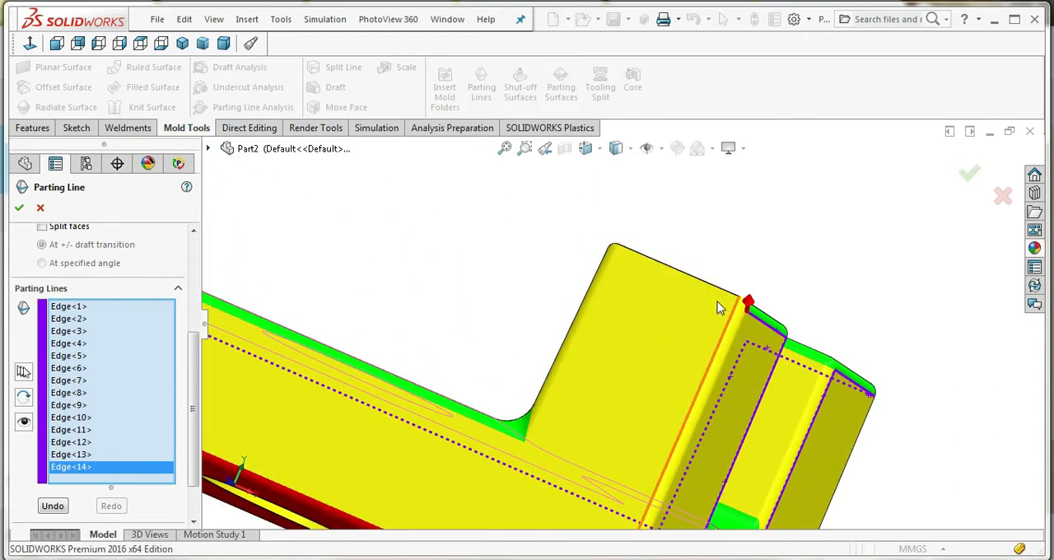
middle_click_drag(689, 322, 690, 353)
left_click(19, 208)
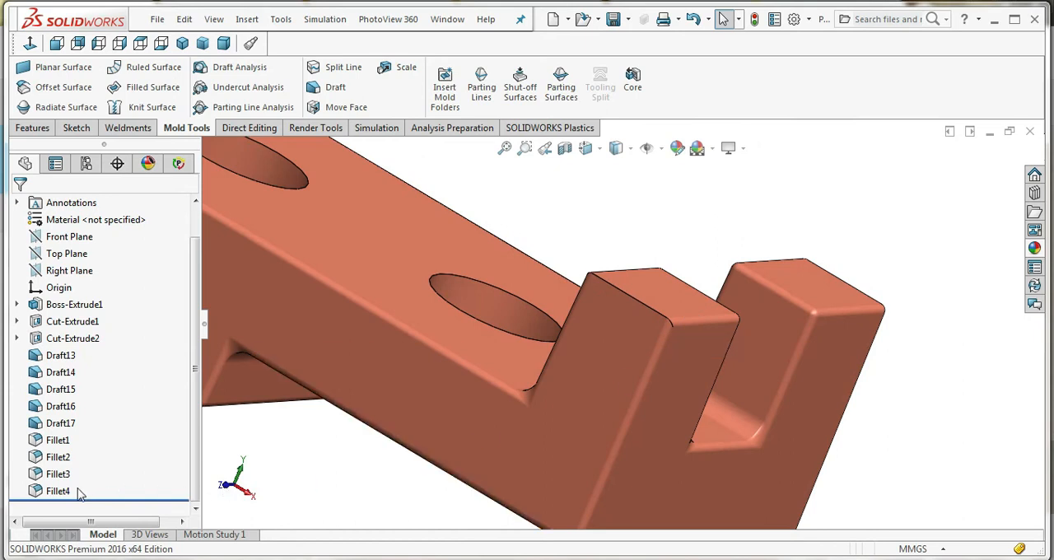
Open the first fillet's definition to inspect its edge selection and radius, and close it without changes
left_click(66, 443)
right_click(65, 443)
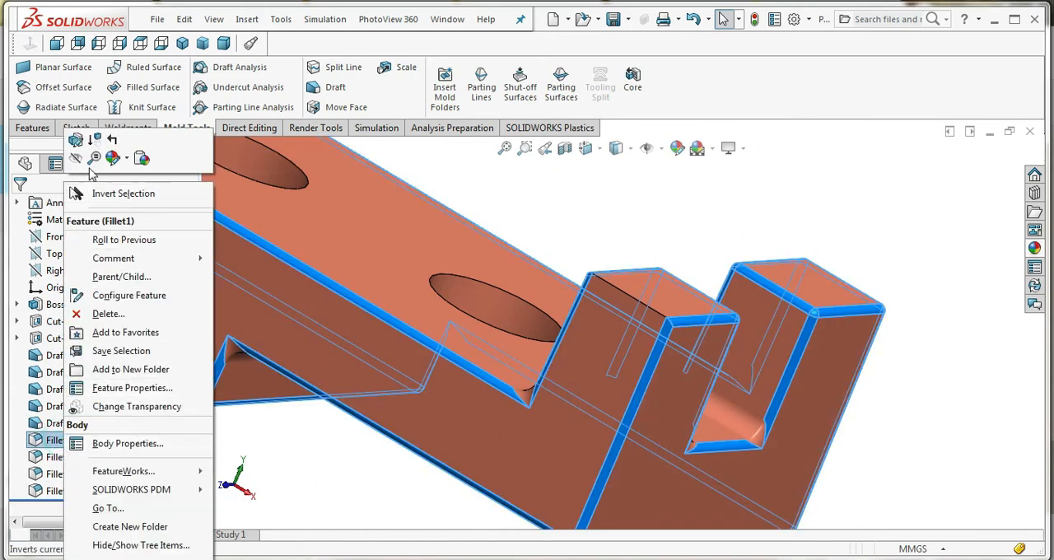
left_click(76, 140)
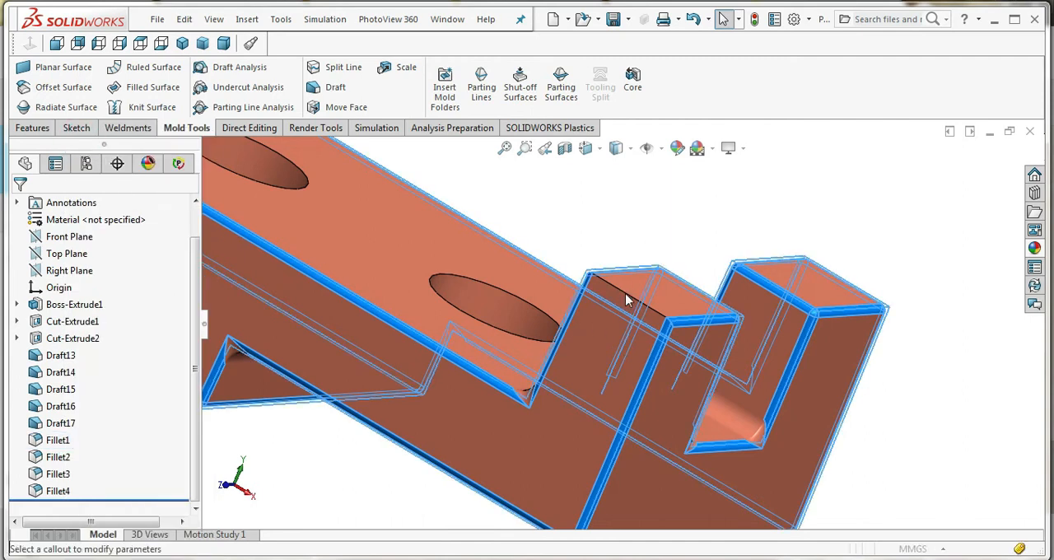
scroll(639, 334, "up", 3)
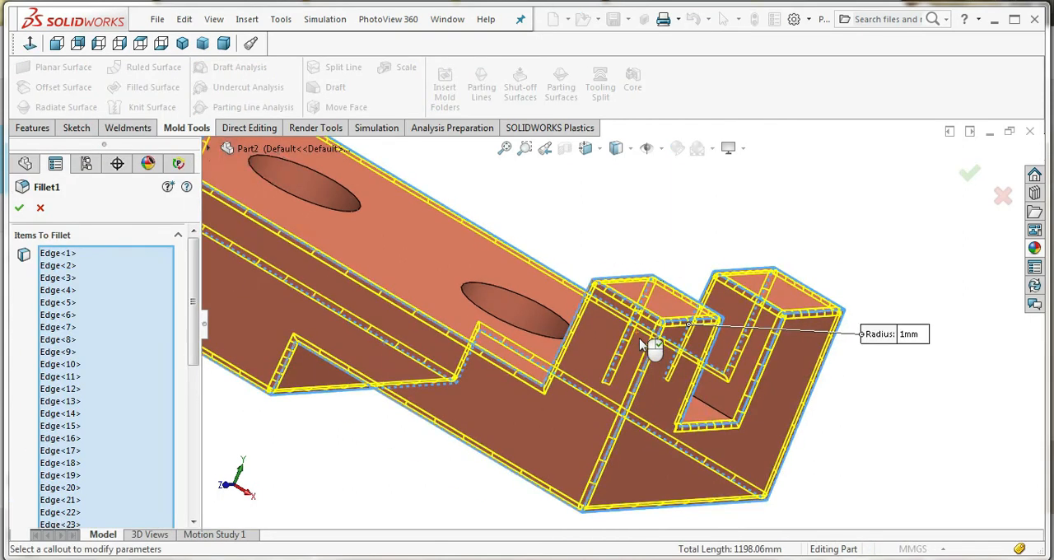
scroll(644, 344, "up", 2)
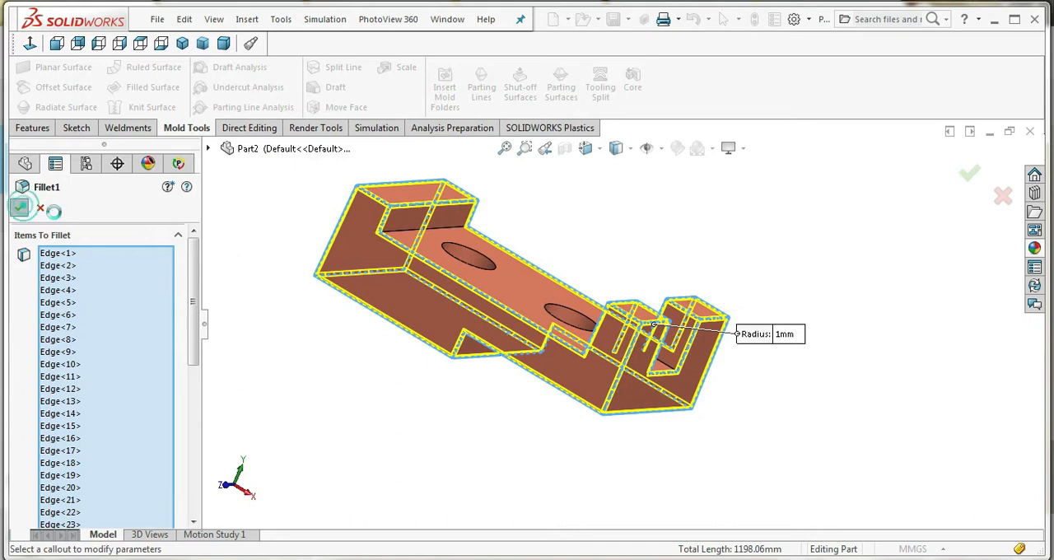
left_click(20, 207)
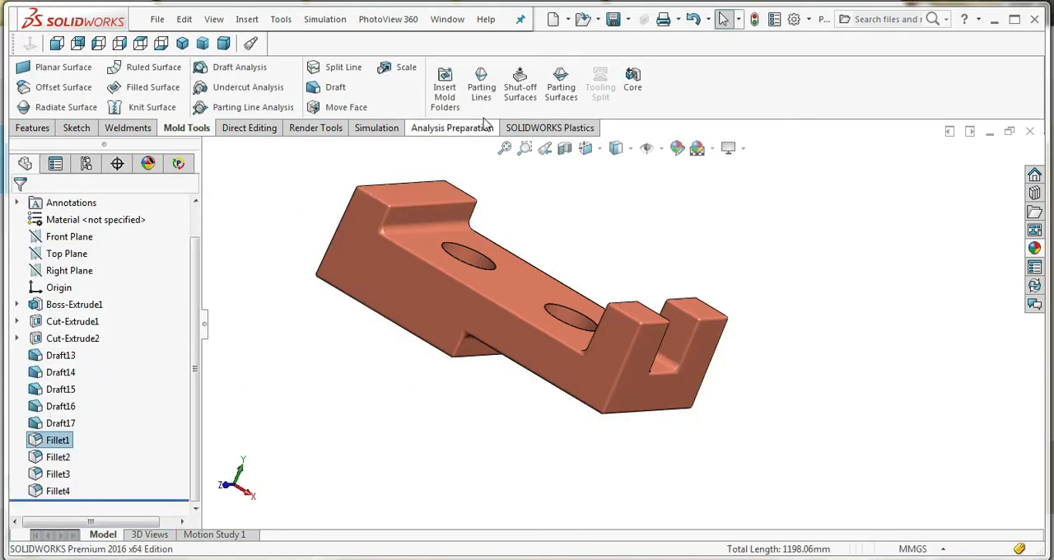
Start a new parting line using the base's upper face as pull direction and run its draft analysis at 3°
left_click(482, 87)
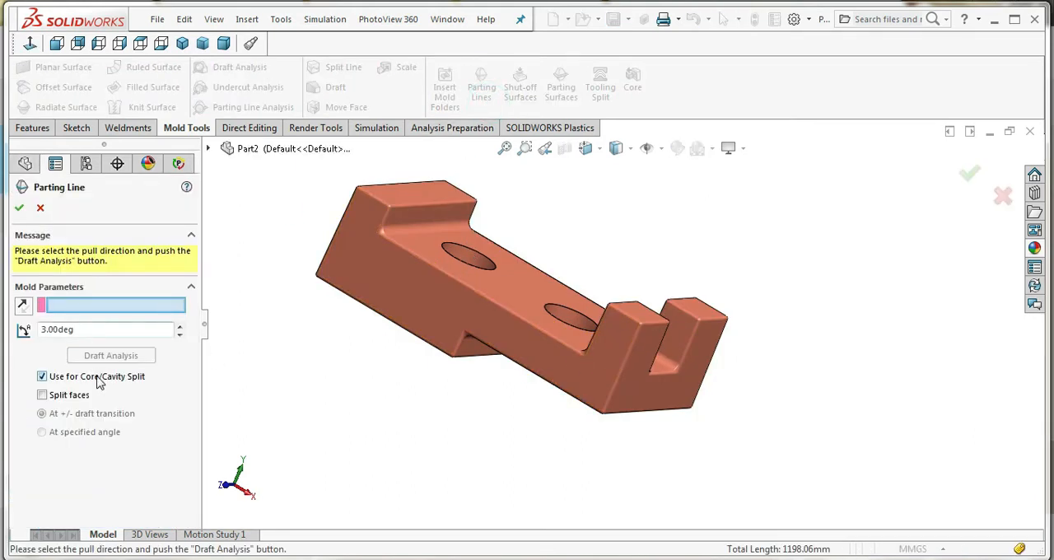
left_click(538, 295)
left_click(111, 355)
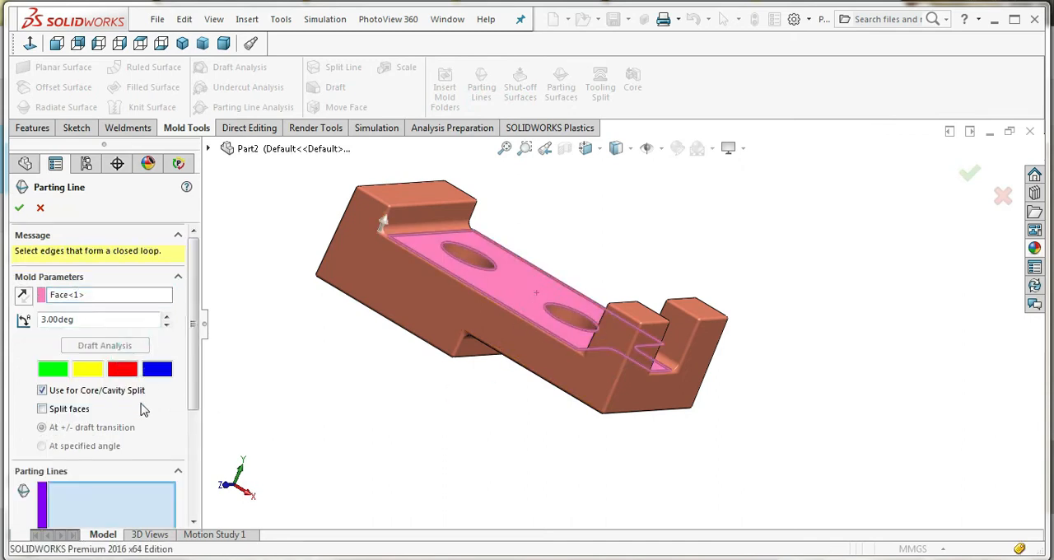
scroll(396, 238, "down", 5)
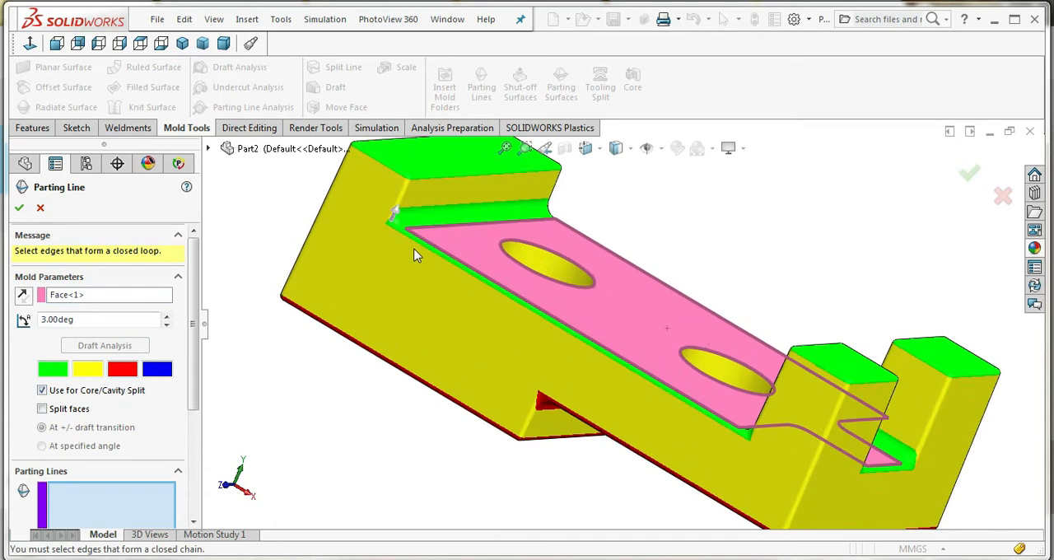
Select the parting edges along the base's long side, up the solid end block's step and around its upper outer edges
left_click(406, 228)
scroll(407, 209, "down", 3)
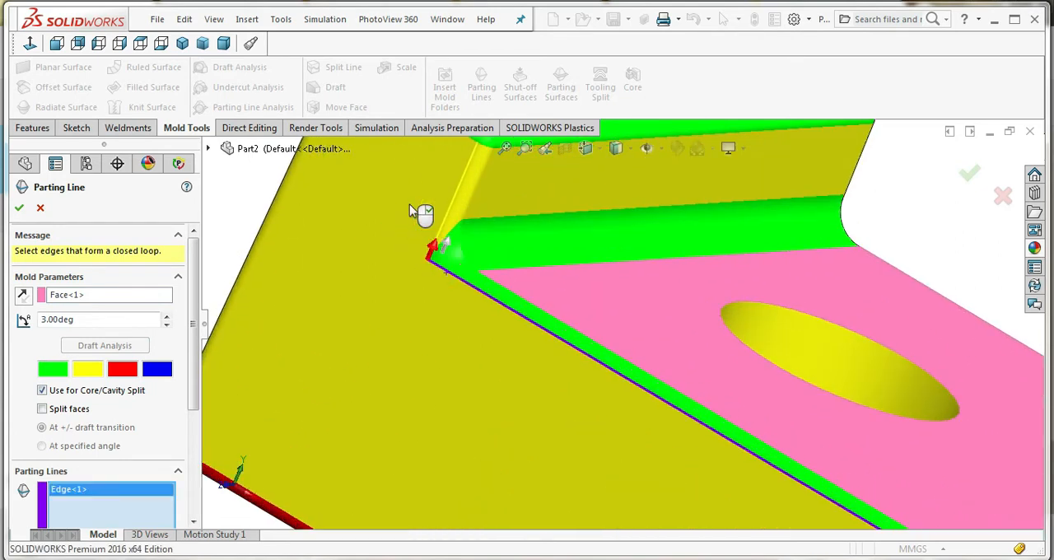
left_click(447, 216)
scroll(449, 214, "up", 4)
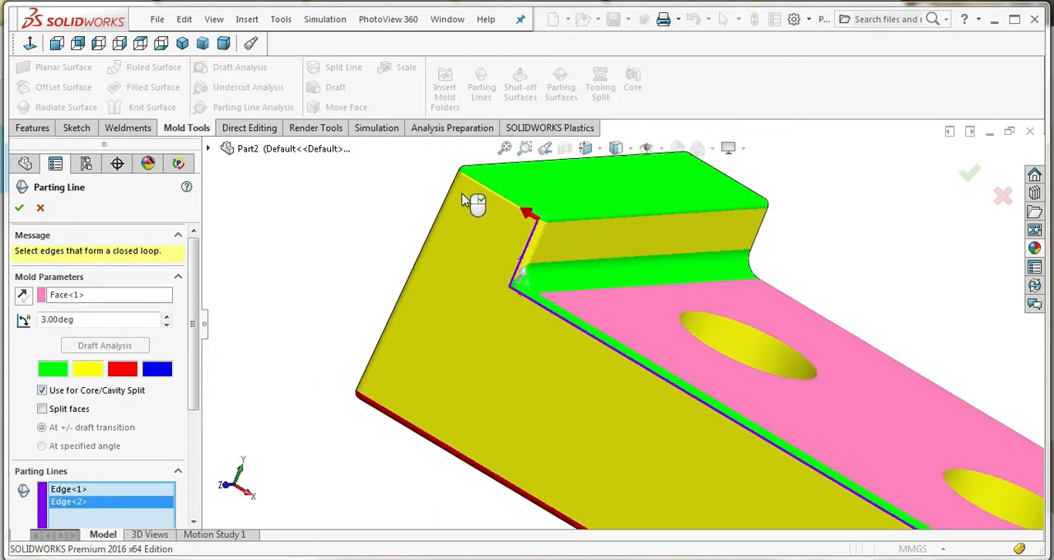
left_click(478, 183)
middle_click_drag(464, 230, 479, 215)
left_click(465, 179)
scroll(473, 236, "up", 3)
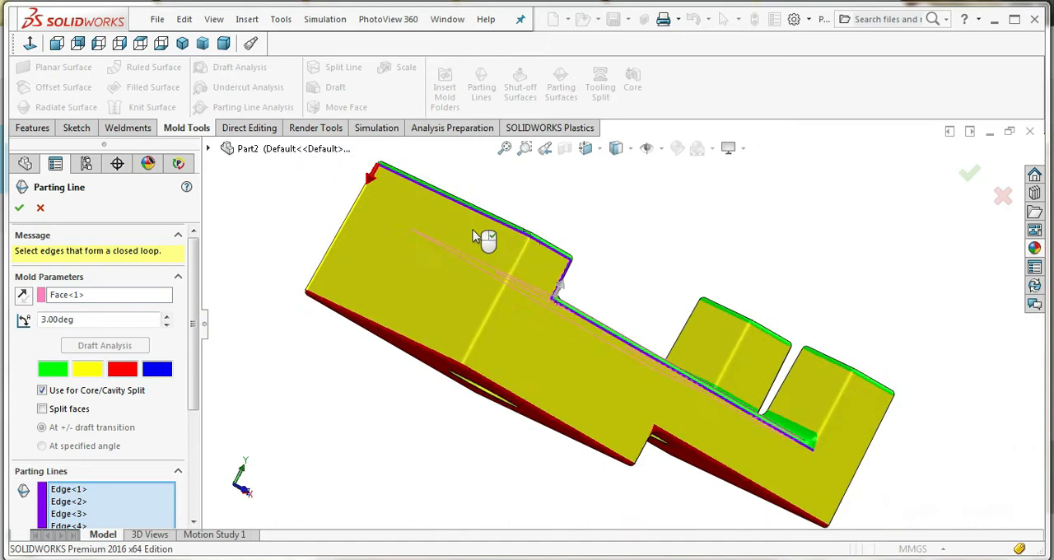
Continue the parting line around the end block's upper corner, along its other side's upper edge and the base's long edge
middle_click_drag(473, 237, 653, 281)
scroll(653, 282, "down", 5)
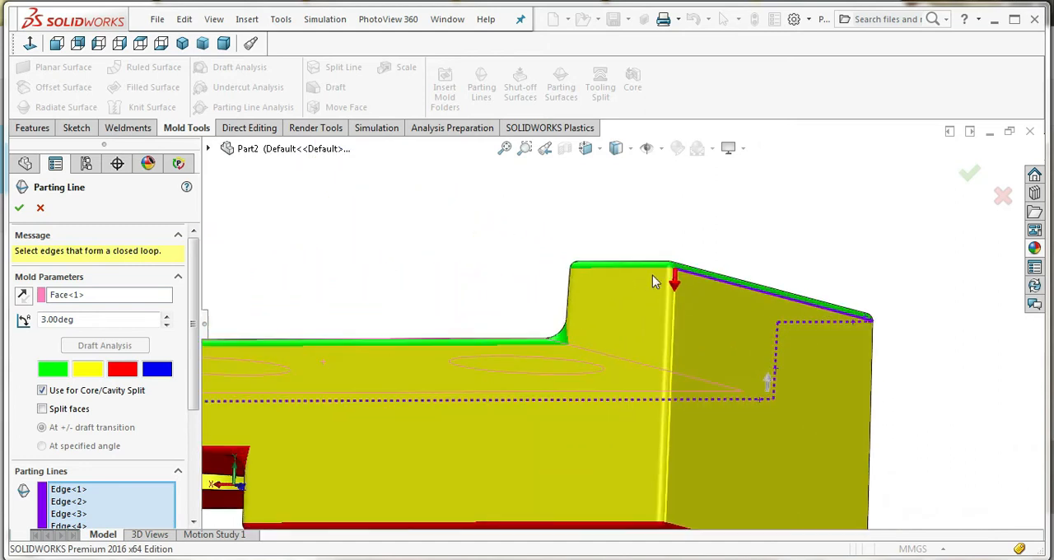
left_click(671, 270)
left_click(655, 266)
left_click(575, 290)
left_click(546, 344)
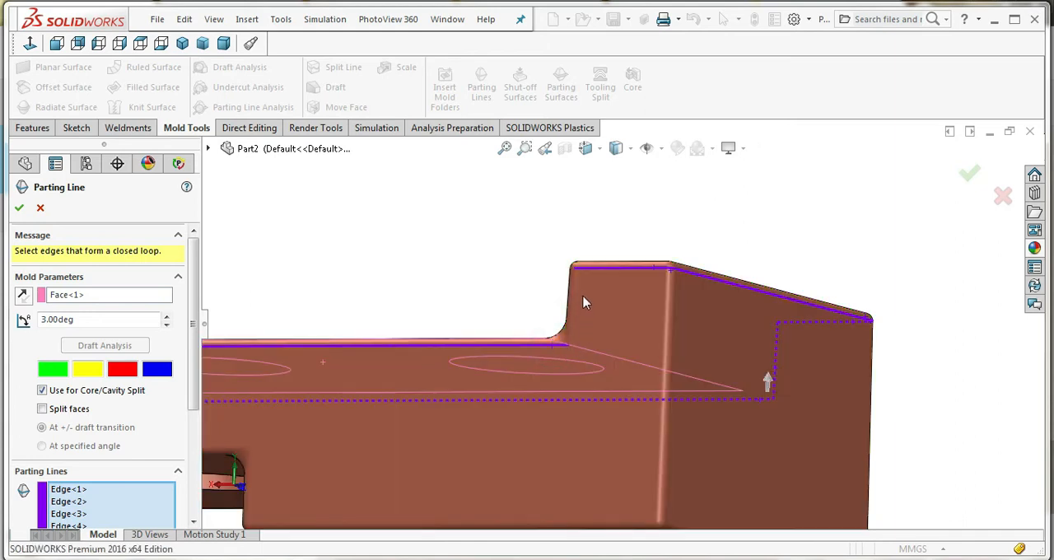
Remove the last base edge from the parting line selection and add the end block's vertical step edge instead
scroll(137, 489, "down", 3)
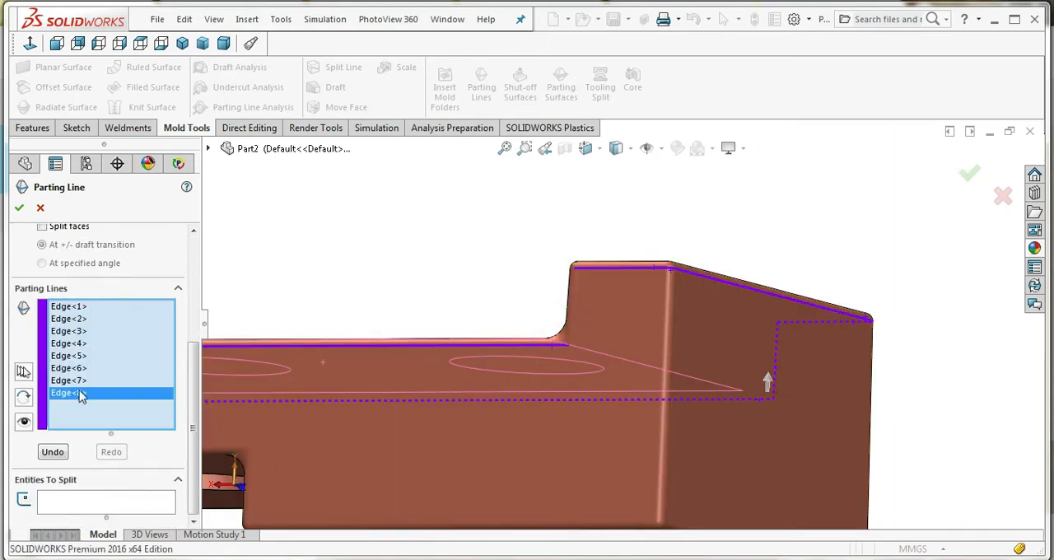
right_click(81, 395)
left_click(115, 419)
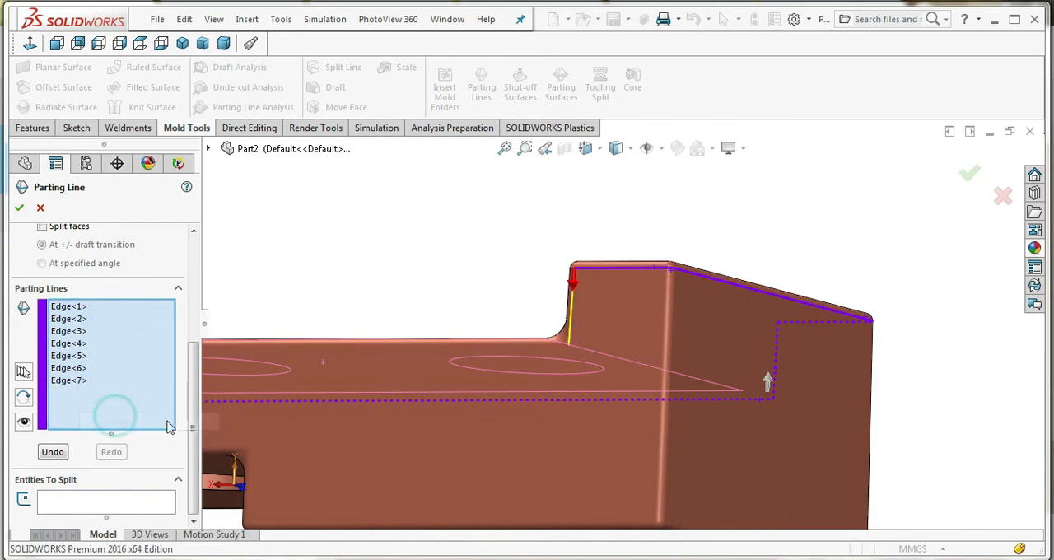
left_click(570, 334)
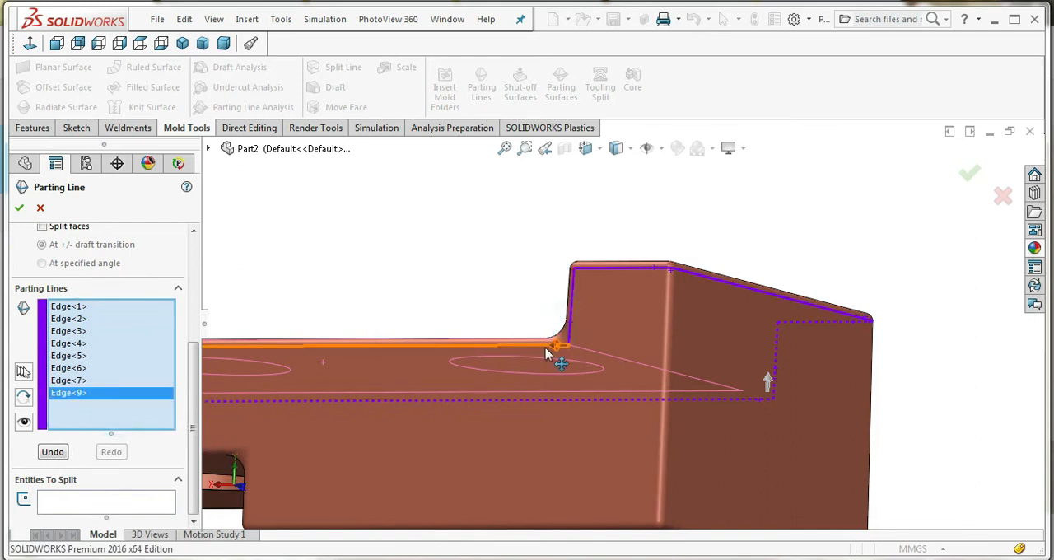
Add the first slotted-end post's inner vertical step edge and its upper side edge to the parting line
middle_click_drag(541, 358, 301, 318)
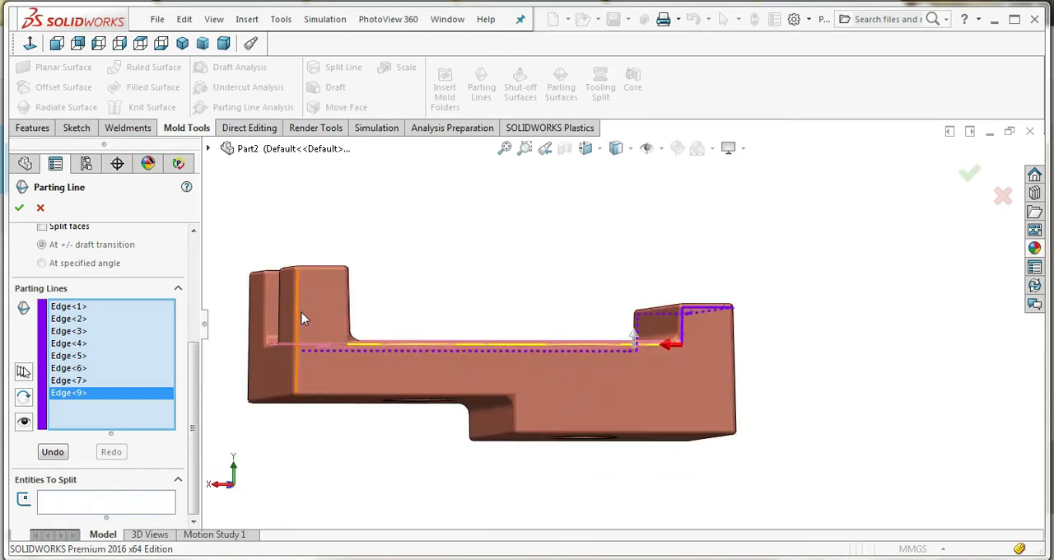
scroll(465, 338, "down", 5)
left_click(471, 335)
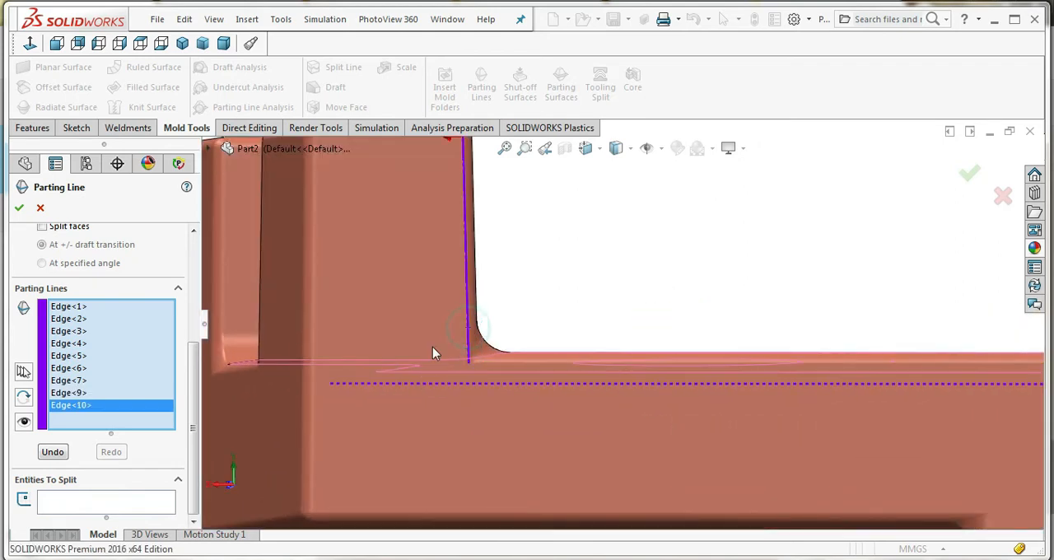
scroll(433, 347, "up", 5)
left_click(475, 217)
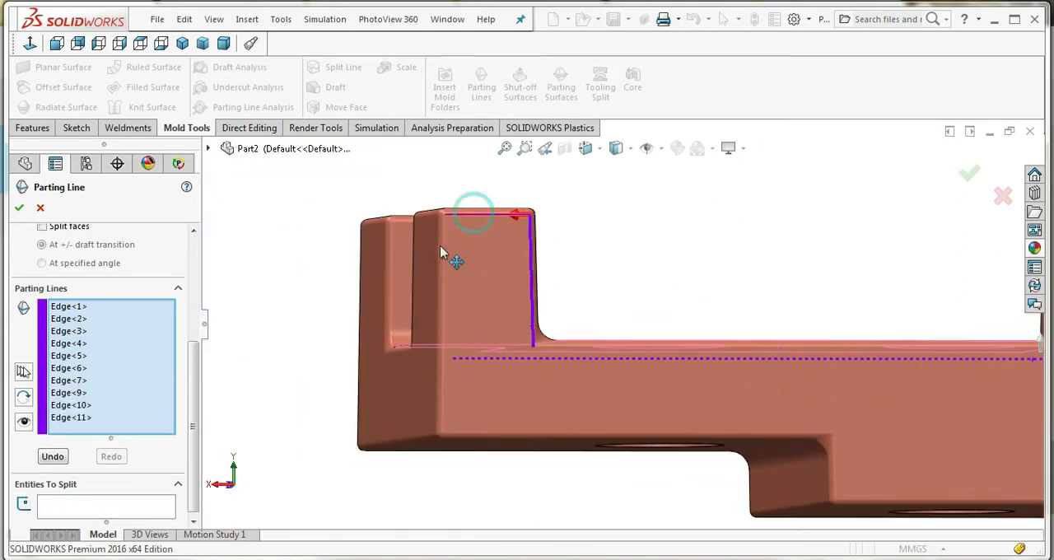
left_click(445, 250)
middle_click_drag(465, 358, 495, 370)
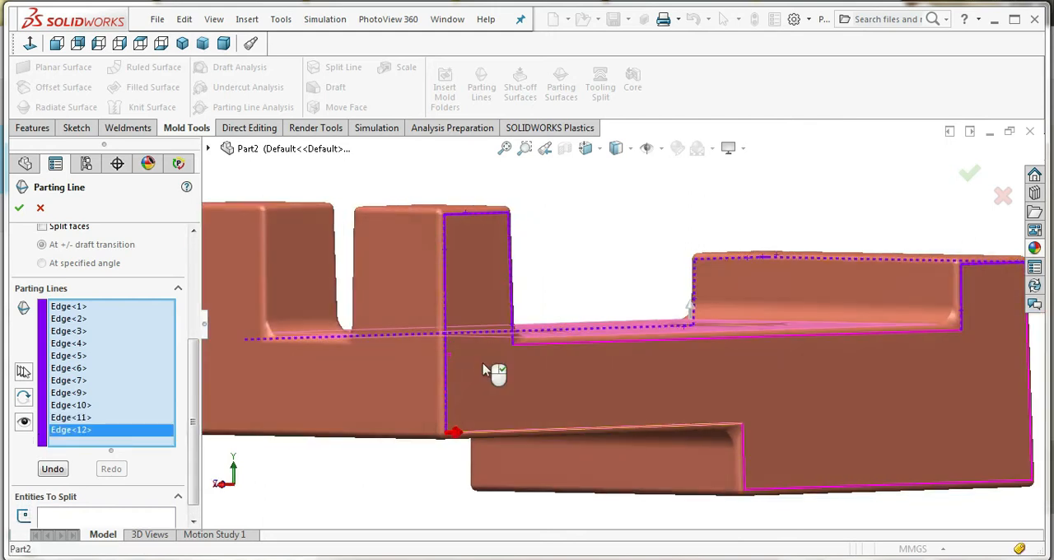
right_click(109, 434)
left_click(144, 455)
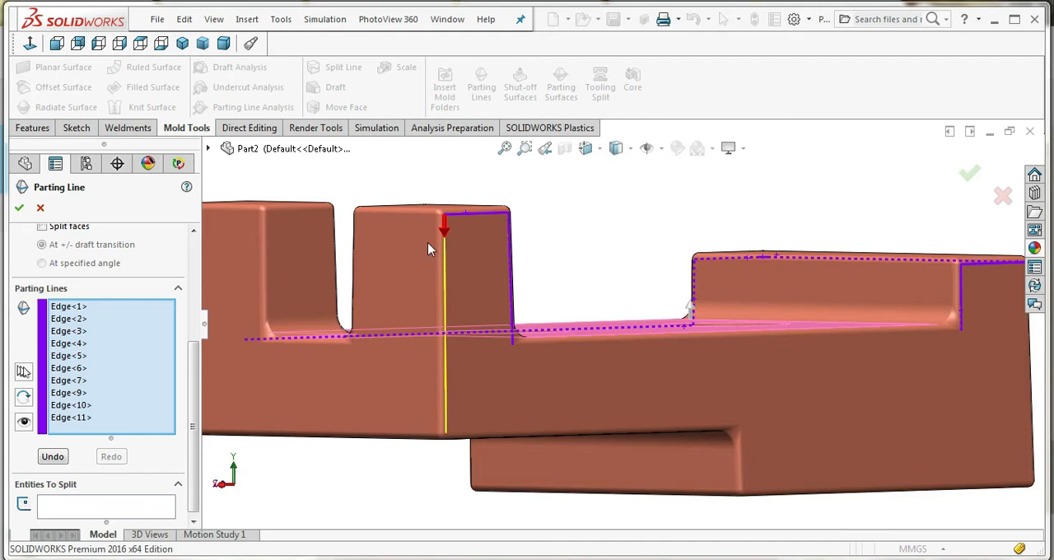
Continue the parting line over the first post's upper corner and end edge, then down, across and up the end slot
left_click(440, 216)
left_click(423, 212)
middle_click_drag(352, 266, 548, 358)
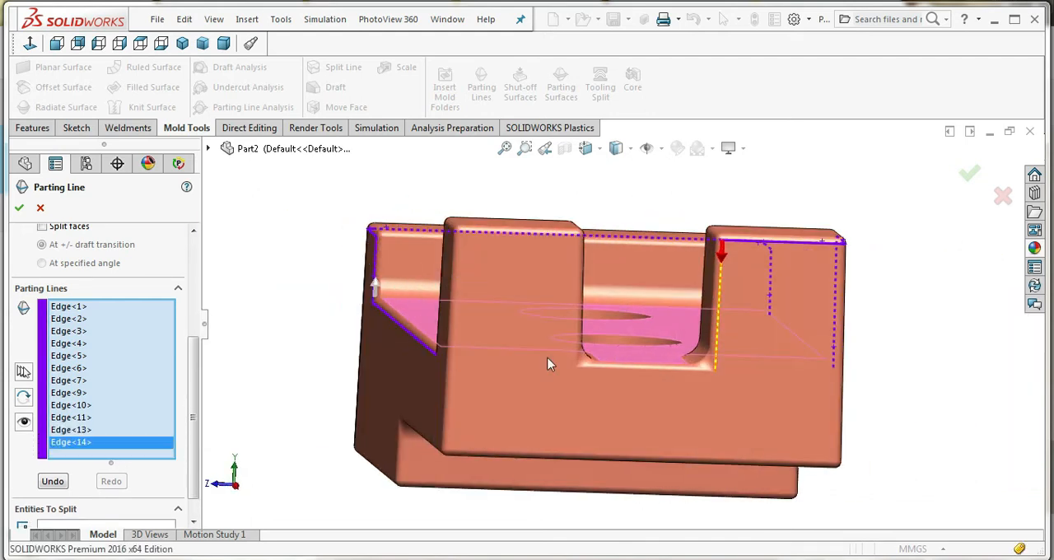
left_click(721, 301)
left_click(707, 371)
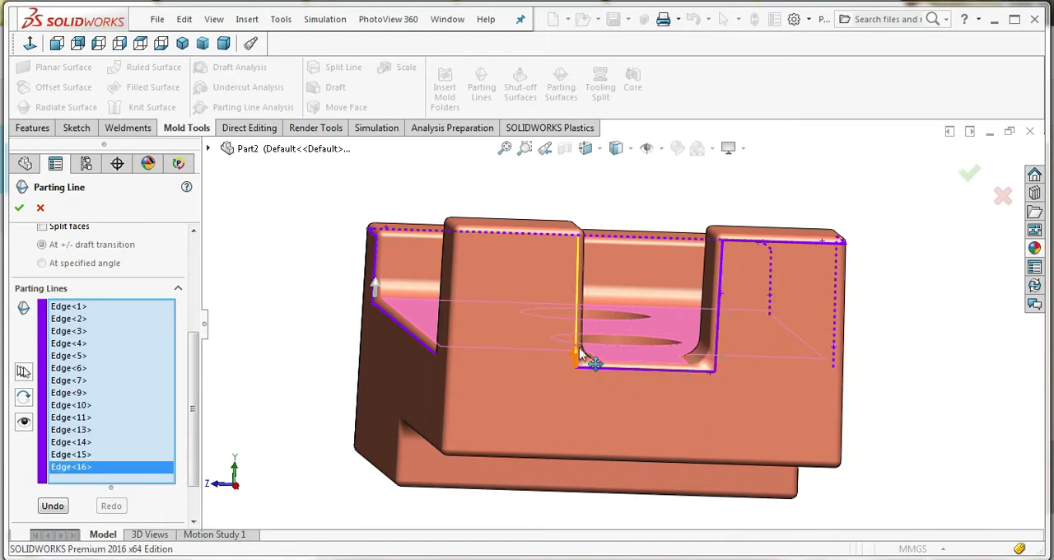
left_click(575, 316)
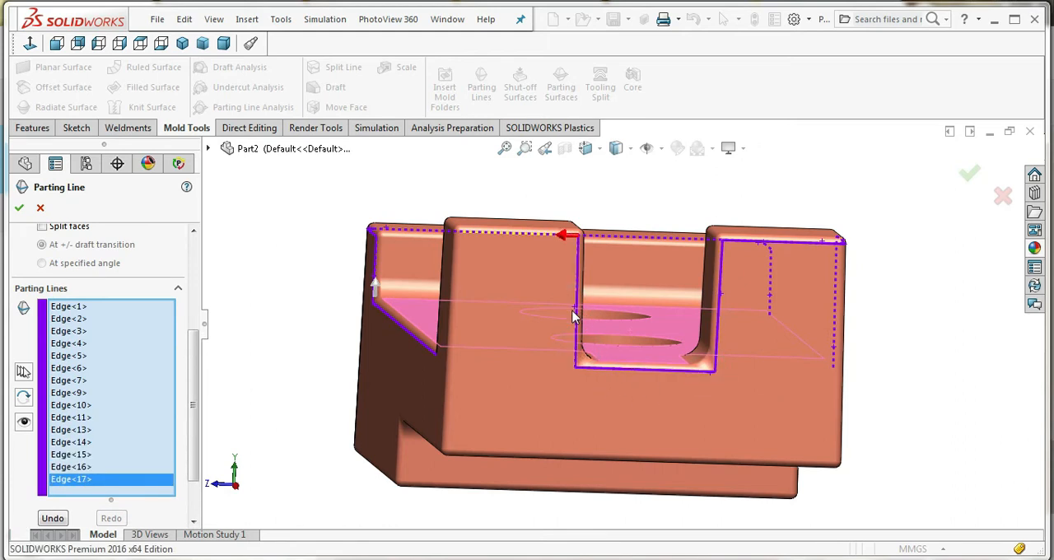
Select the second post's upper end edge, its upper corner and its upper outer side edge as parting edges
left_click(539, 235)
middle_click_drag(539, 234, 665, 280)
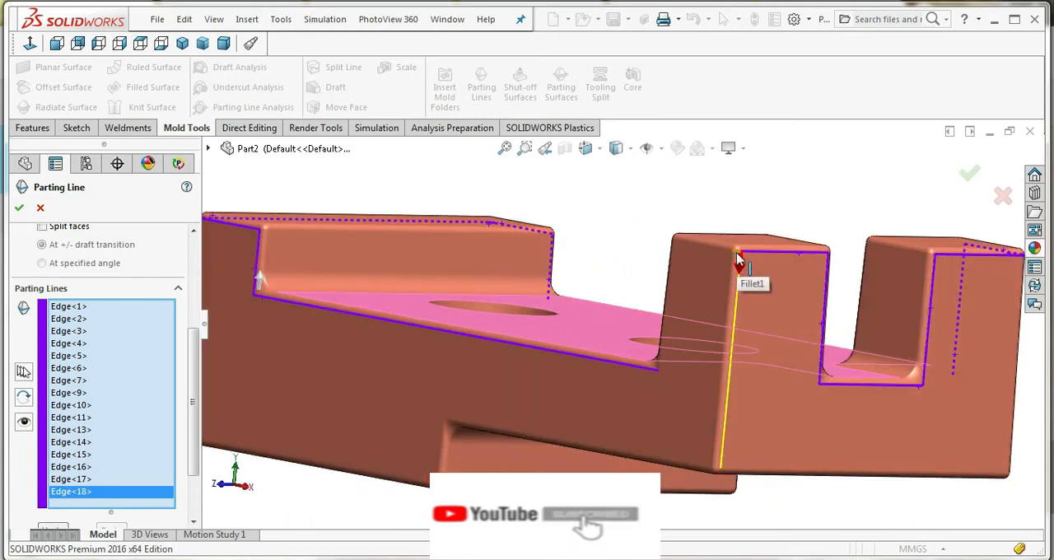
left_click(735, 276)
left_click(707, 245)
middle_click_drag(695, 292, 868, 353)
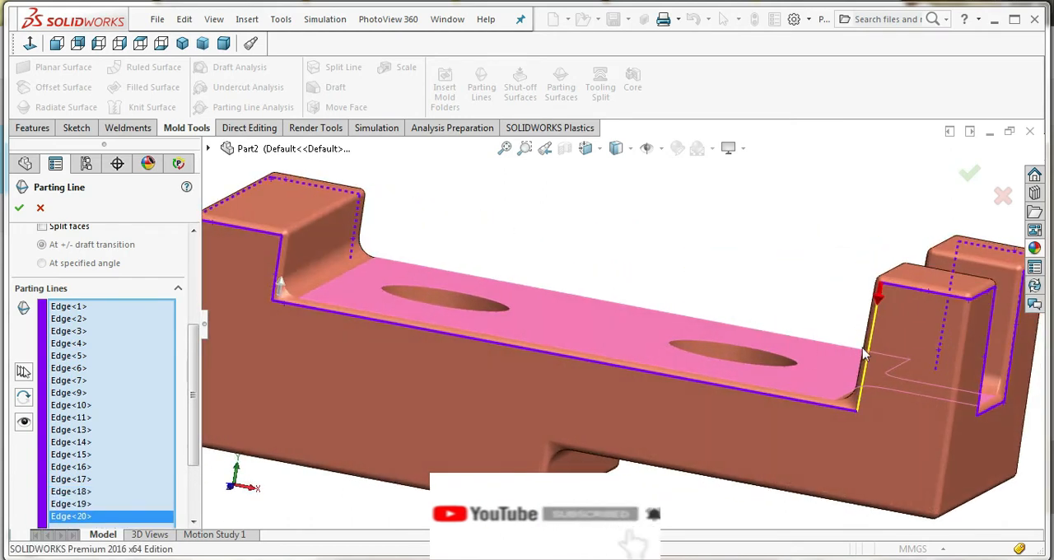
Close the parting loop with the second post's inner vertical edge and the base's remaining long upper edge
left_click(756, 384)
scroll(758, 388, "up", 3)
middle_click_drag(757, 388, 914, 447)
middle_click_drag(573, 349, 527, 350)
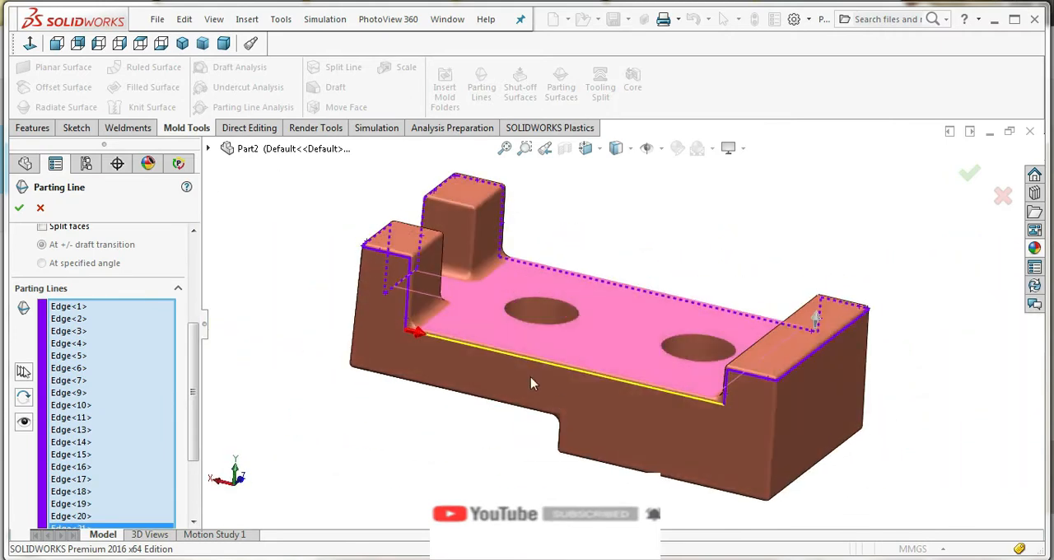
scroll(517, 348, "down", 5)
left_click(517, 349)
Review the parting line settings and accept the closed loop for the core/cavity split
scroll(516, 338, "up", 5)
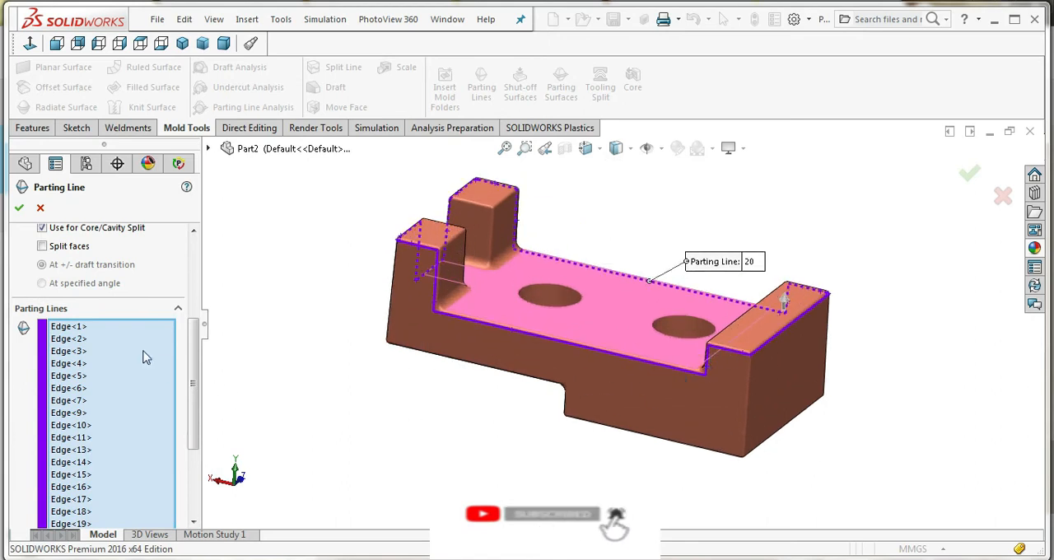
scroll(136, 350, "up", 3)
scroll(117, 364, "down", 3)
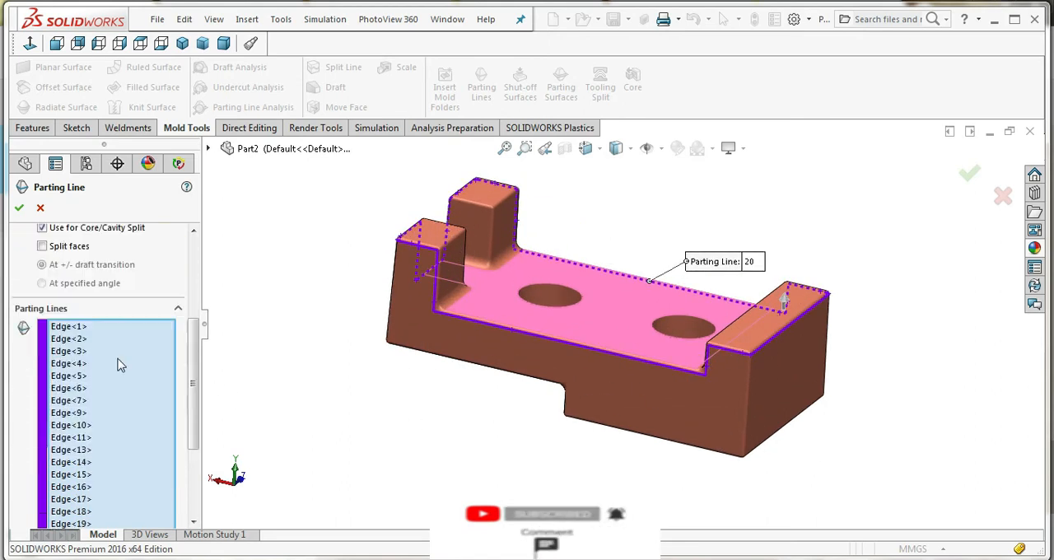
scroll(123, 364, "up", 4)
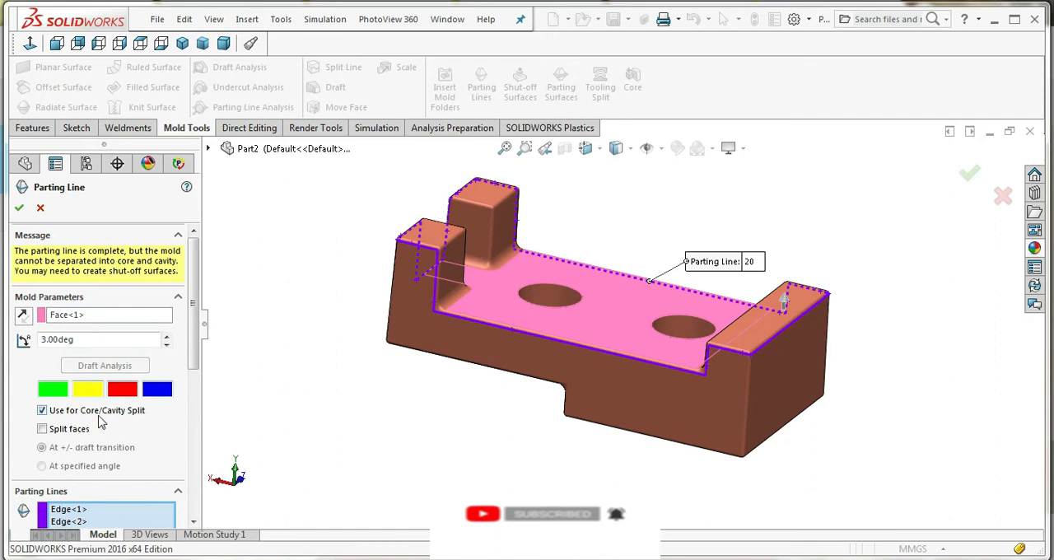
left_click(19, 208)
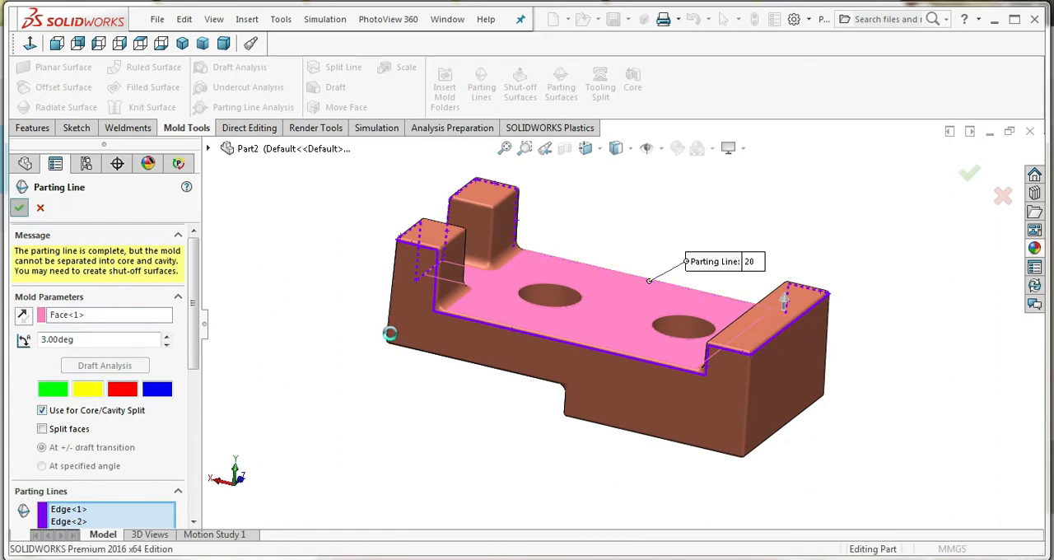
left_click(373, 391)
scroll(374, 393, "up", 3)
middle_click_drag(566, 354, 730, 388)
Create contact shut-off surfaces closing the two through holes
scroll(601, 353, "down", 3)
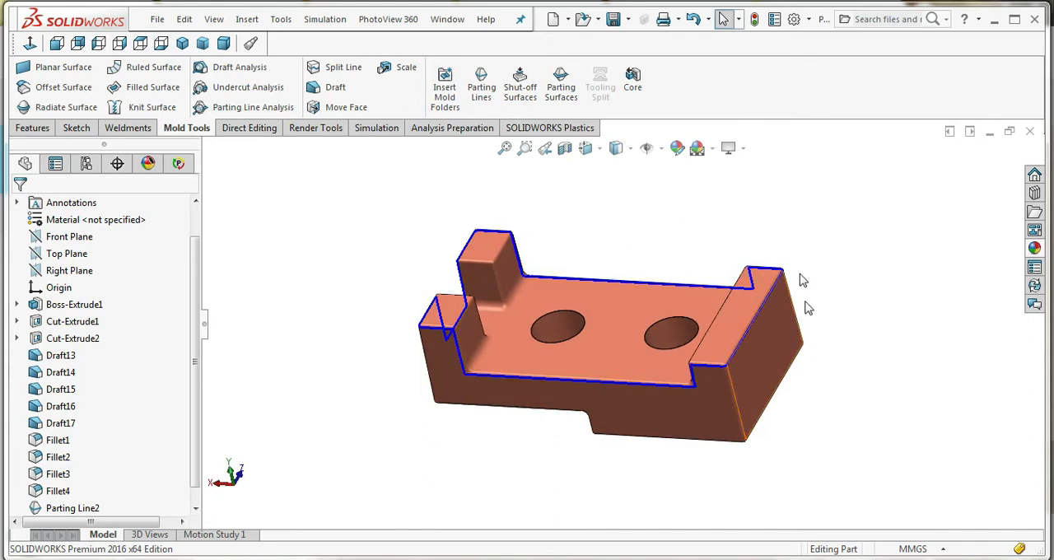
left_click(524, 93)
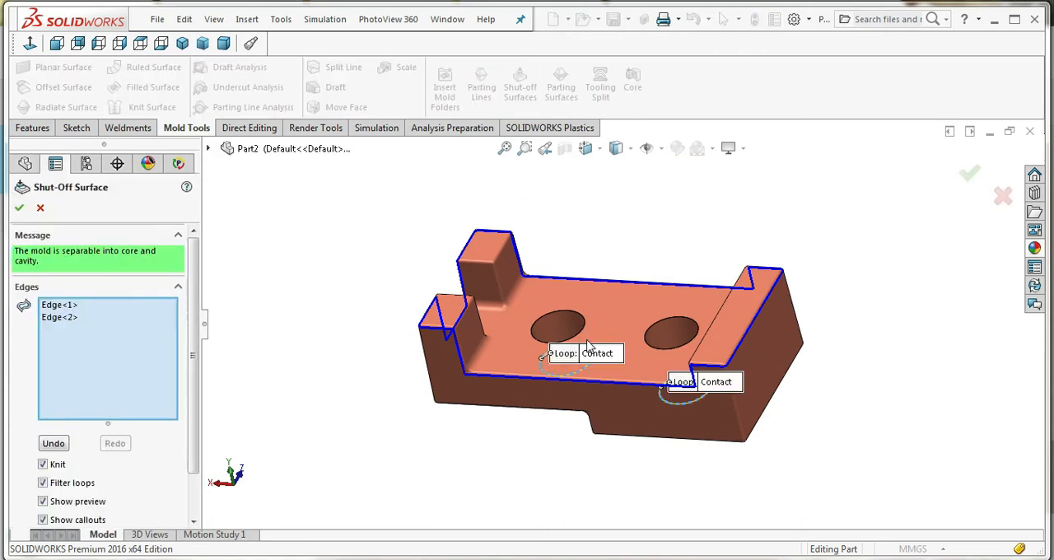
middle_click_drag(704, 327, 708, 429)
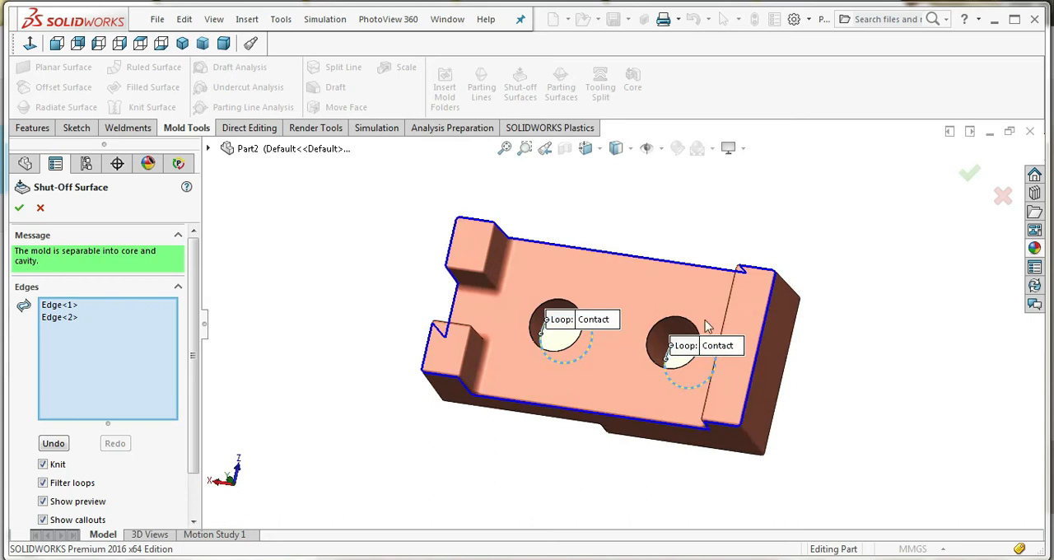
middle_click_drag(582, 353, 609, 368)
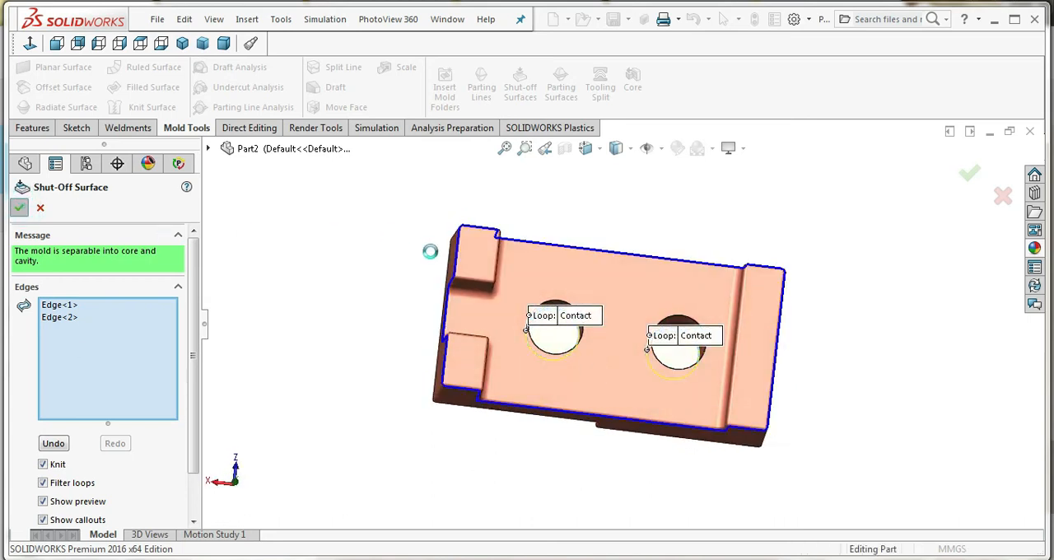
Create a parting surface normal to surface from the parting line, with a distance of 23.60 mm
left_click(561, 85)
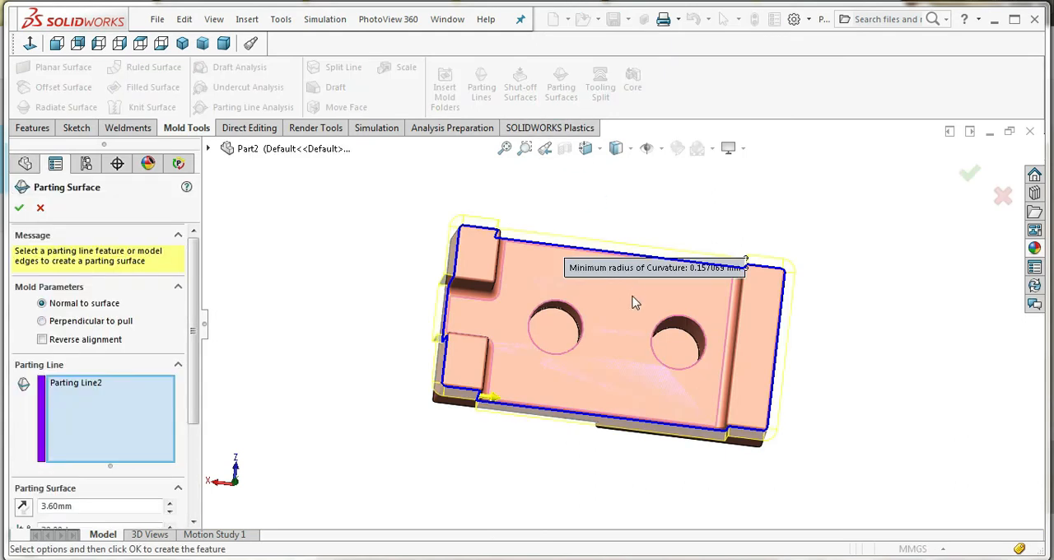
middle_click_drag(644, 352, 659, 262)
scroll(136, 410, "down", 3)
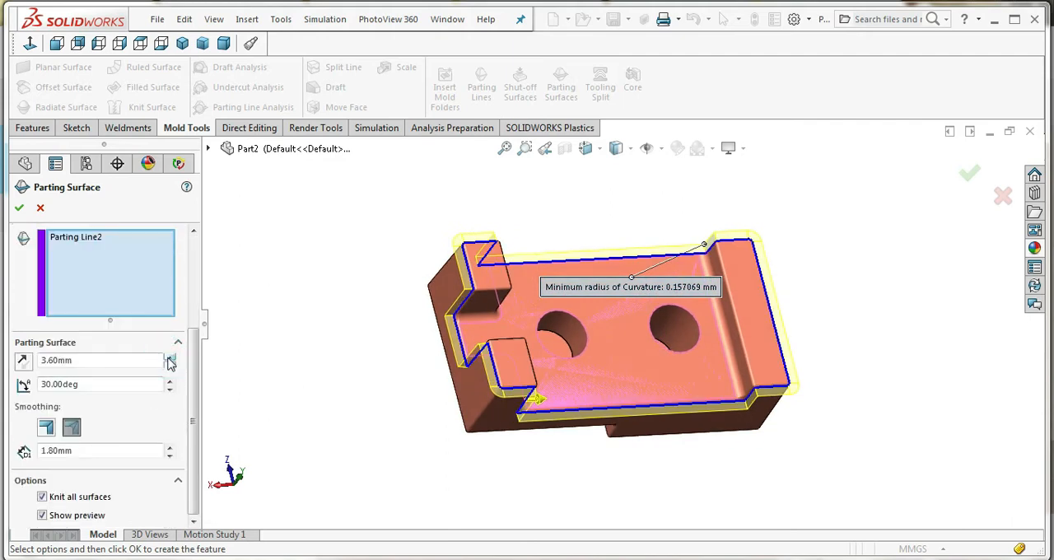
left_click(168, 358)
left_click(168, 357)
middle_click_drag(522, 369, 426, 382)
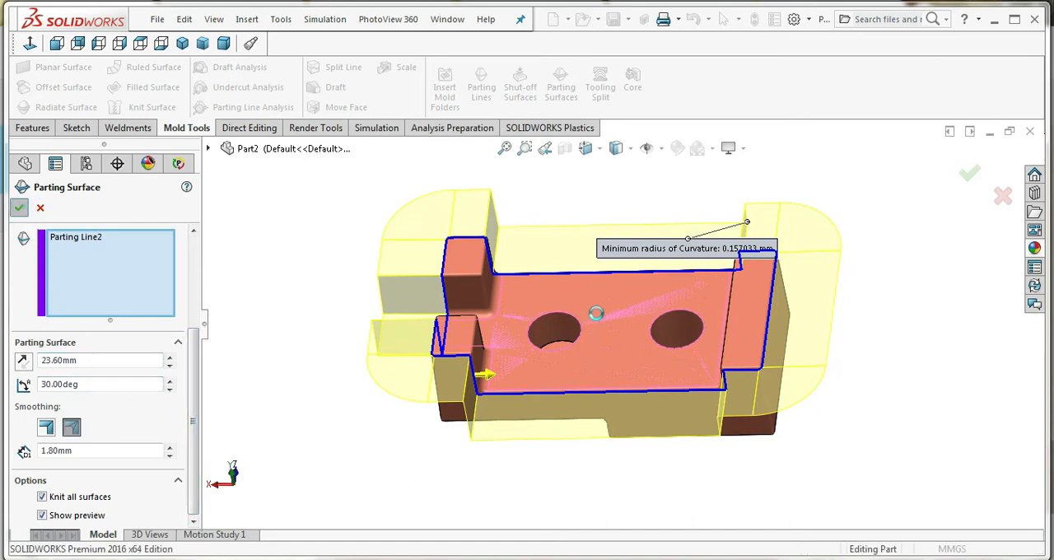
key("Return")
middle_click_drag(617, 344, 634, 362)
scroll(715, 243, "down", 2)
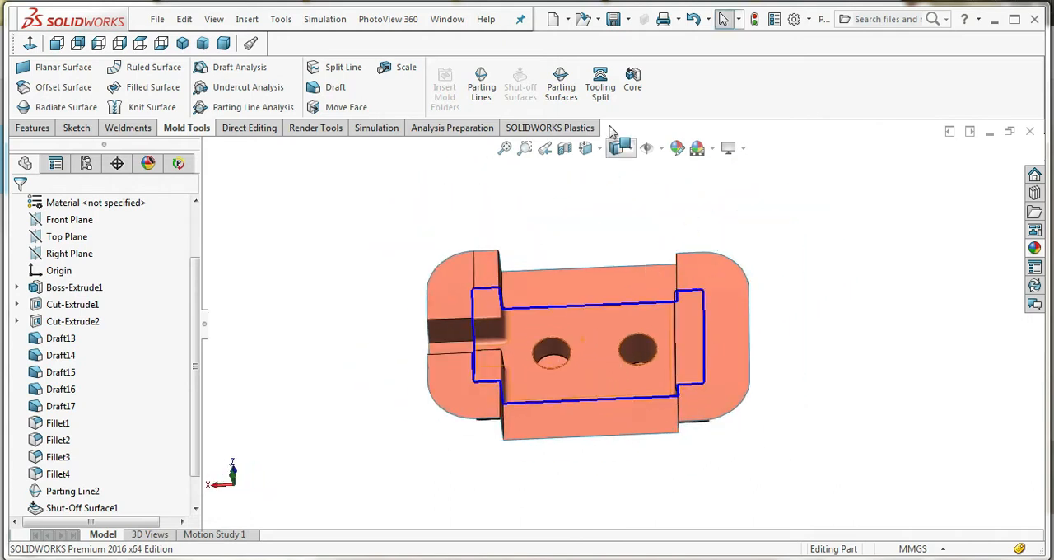
left_click(600, 82)
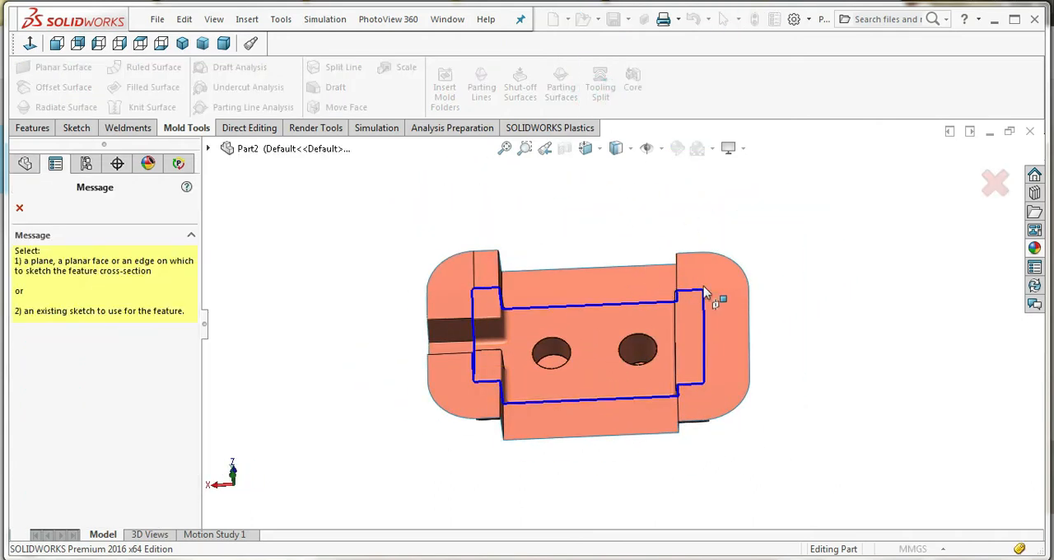
left_click(20, 209)
left_click(609, 166)
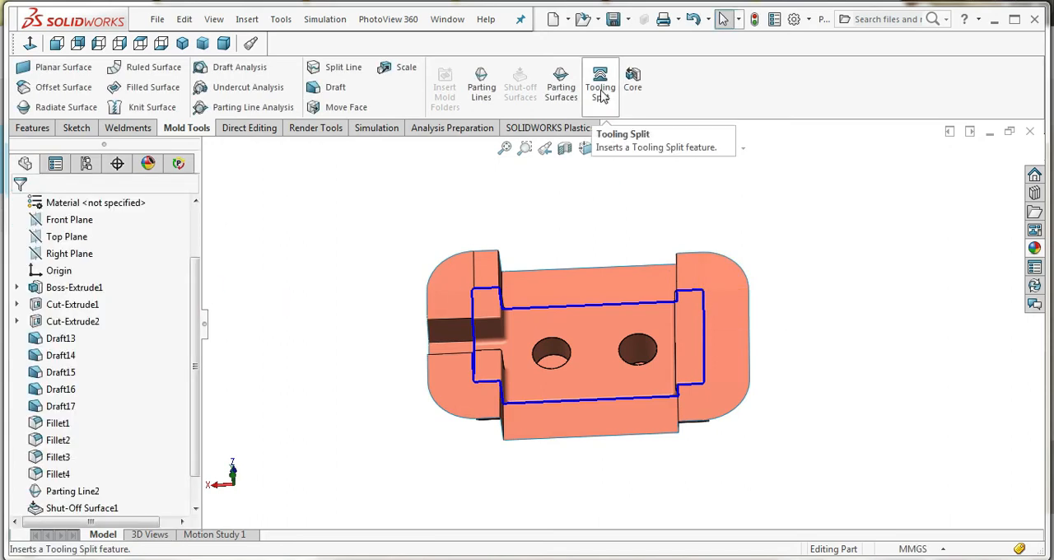
Start a tooling split on the solid end block's upper face and sketch a rectangle about 143 by 84 mm around the part
left_click(600, 93)
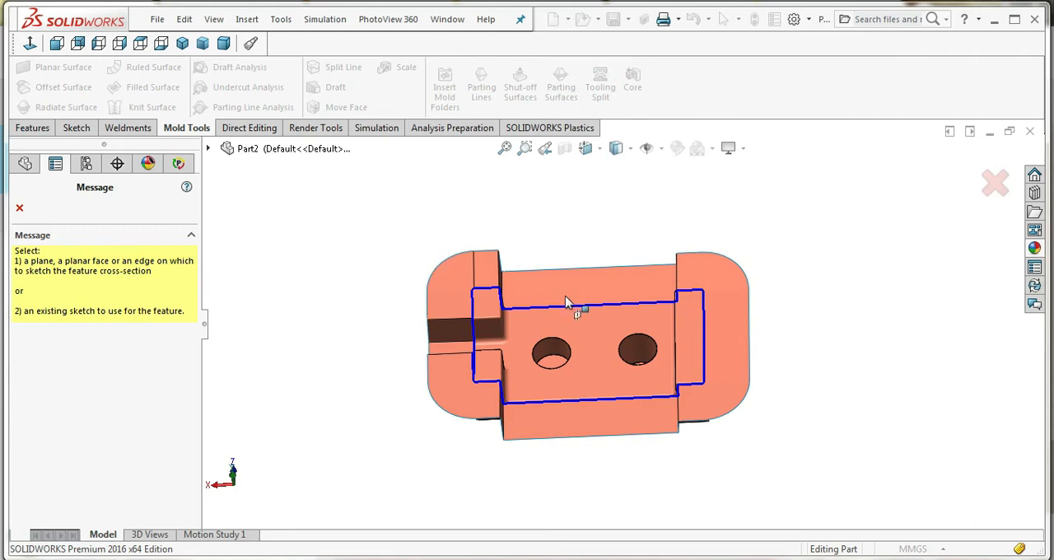
left_click(694, 327)
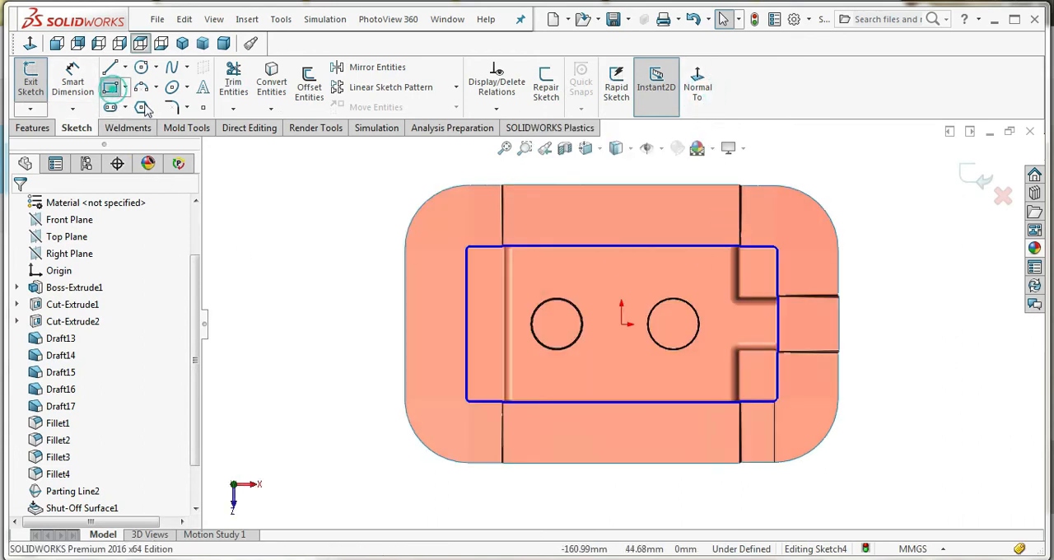
left_click(436, 217)
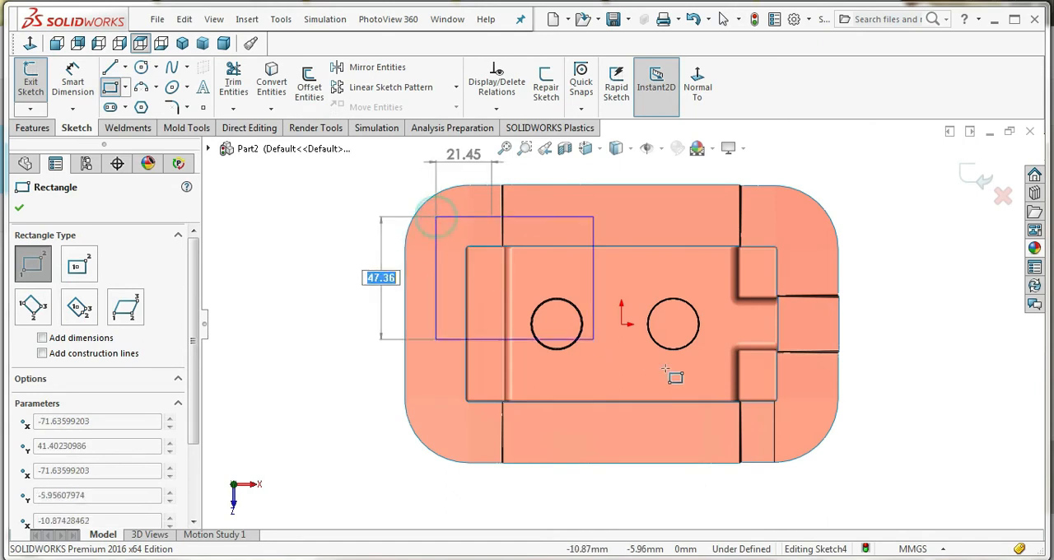
left_click(806, 434)
Dimension the rectangle's upper long side 10 mm from the part's adjacent long edge
left_click(76, 83)
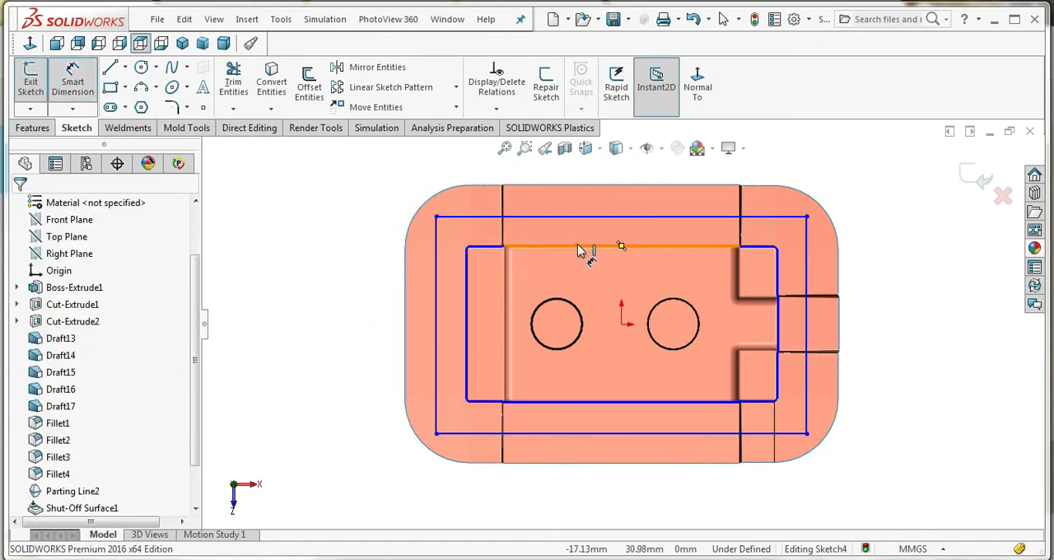
left_click(581, 218)
left_click(578, 219)
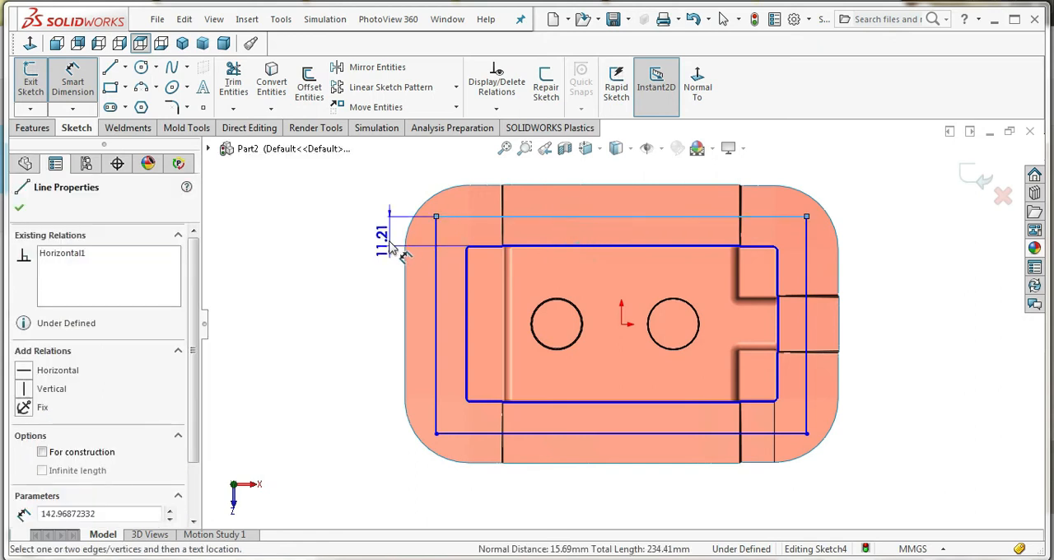
left_click(392, 250)
type("10")
key("Return")
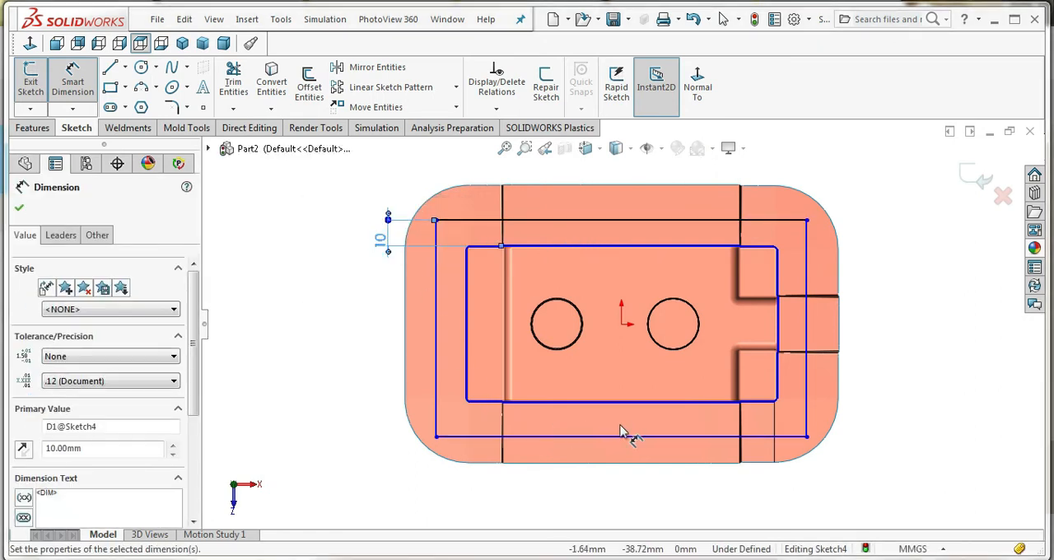
Dimension the rectangle's lower long side 10 mm from the part's opposite long edge
left_click(623, 404)
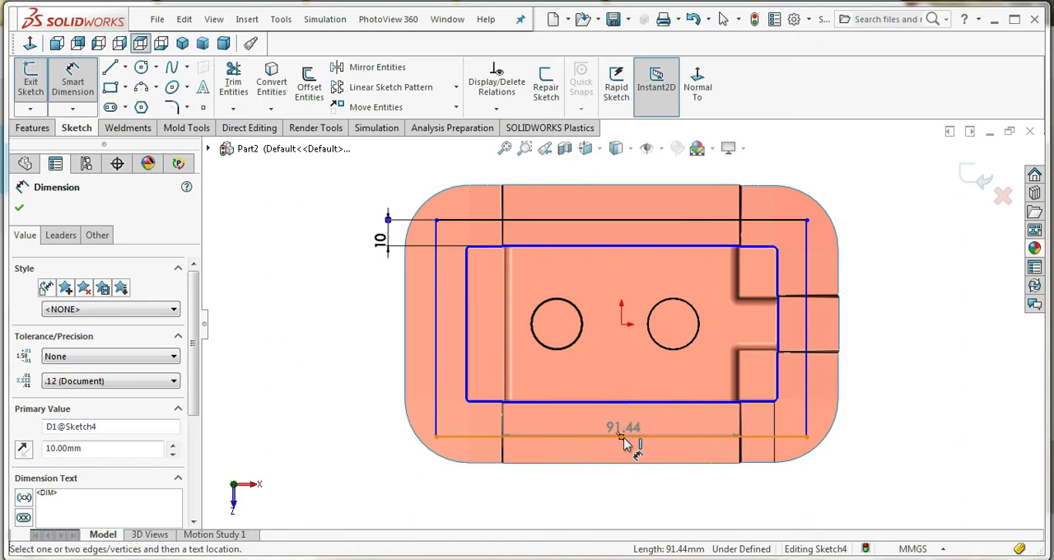
left_click(621, 437)
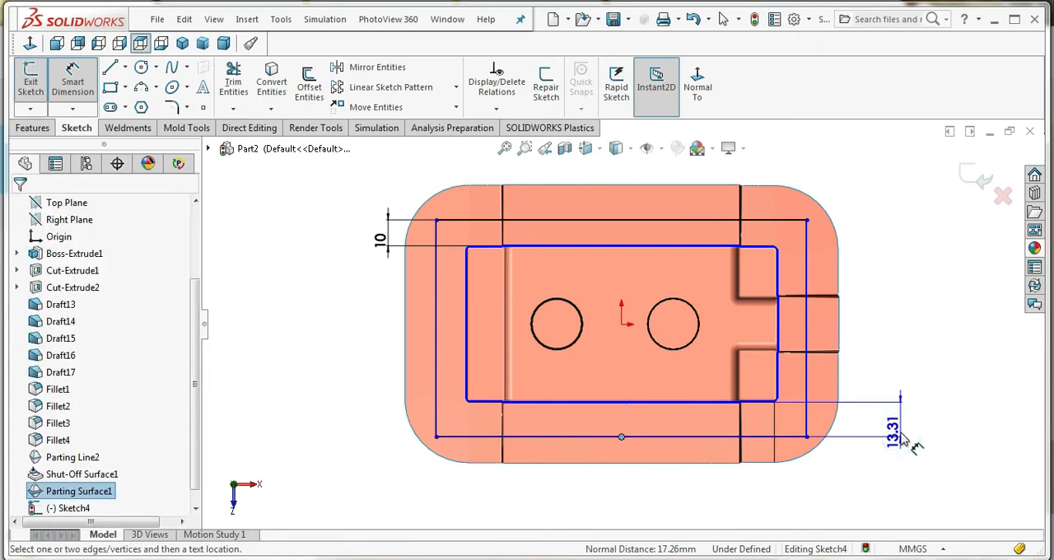
left_click(901, 436)
type("10")
key("Return")
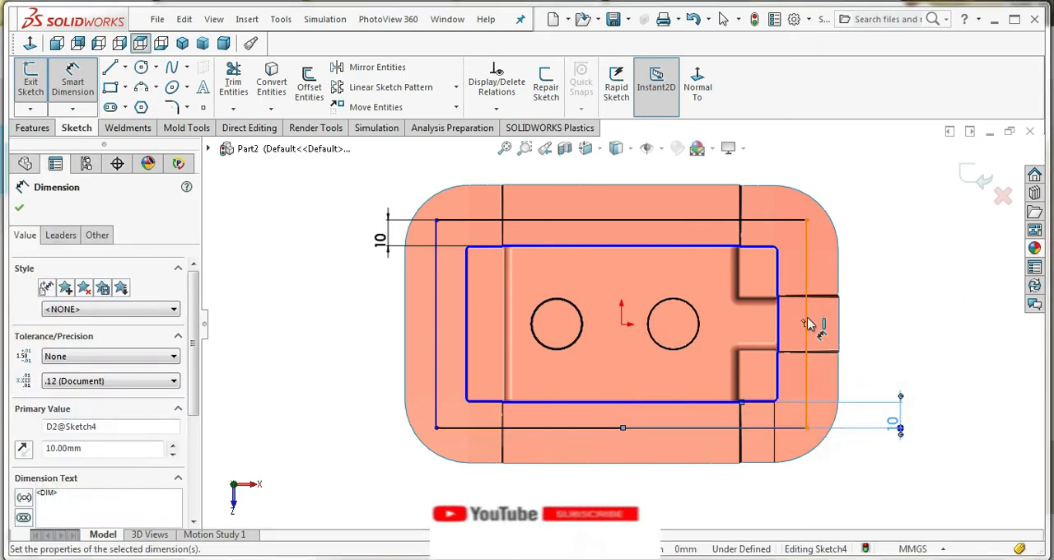
Dimension the rectangle's right short side 10 mm from the part's adjacent short edge
left_click(807, 323)
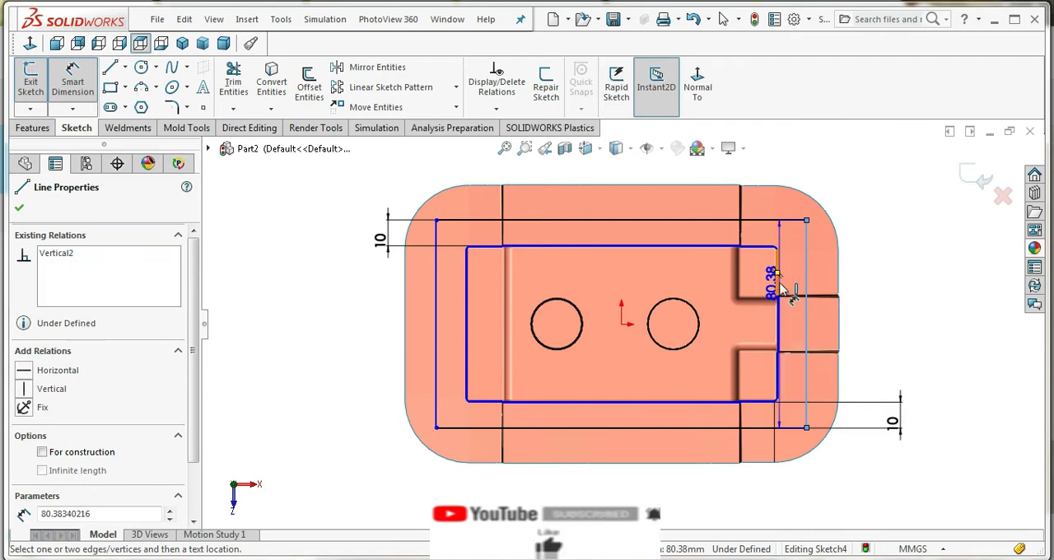
left_click(777, 296)
left_click(817, 492)
type("10")
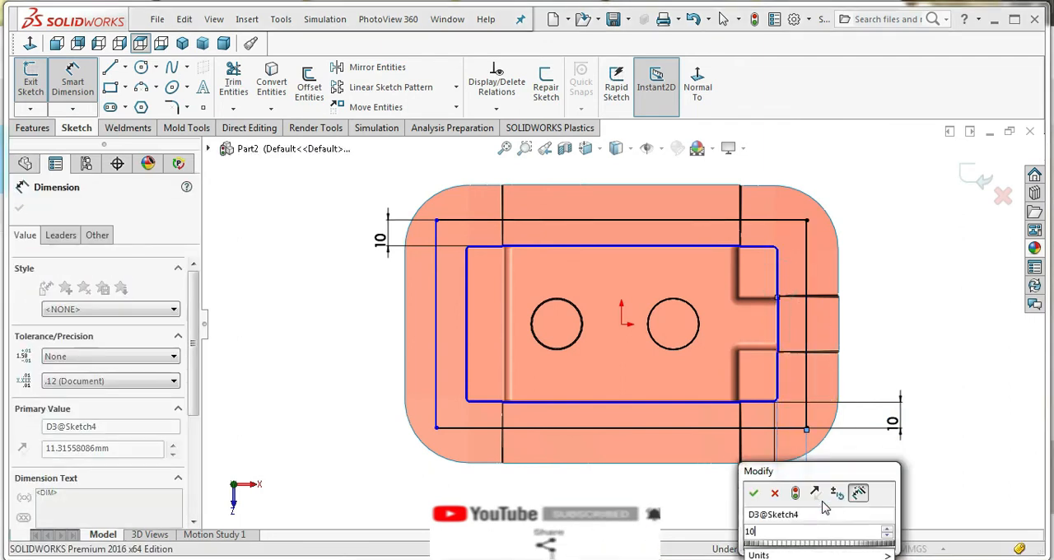
key("Return")
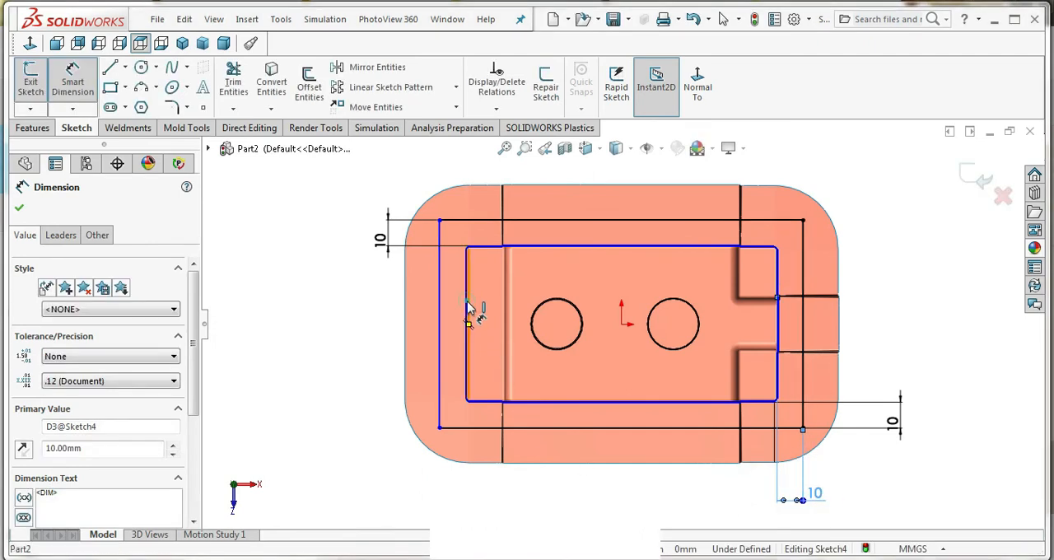
Dimension the rectangle's left short side 10 mm from the part's opposite short edge and finish the sketch
left_click(468, 308)
key("Escape")
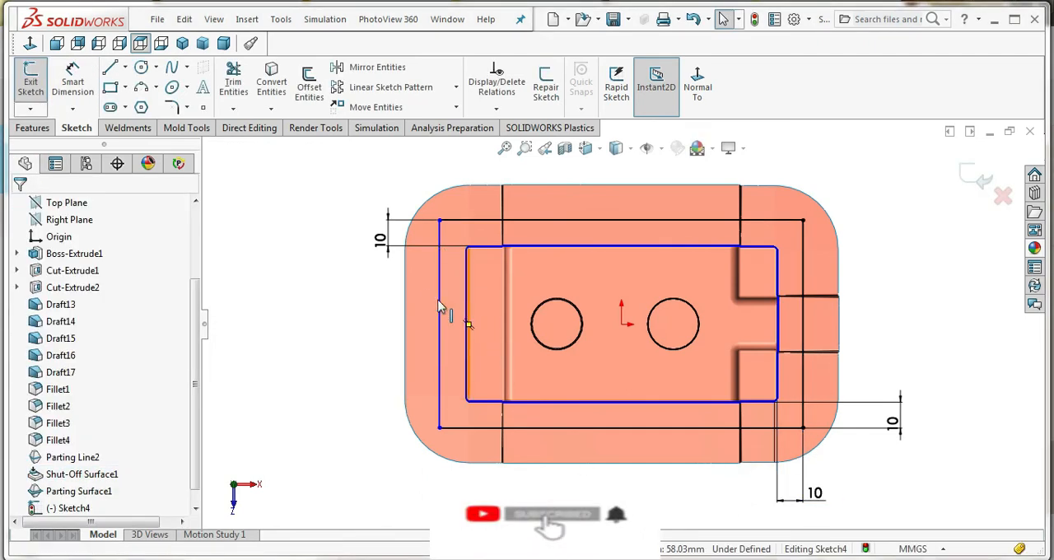
left_click(78, 89)
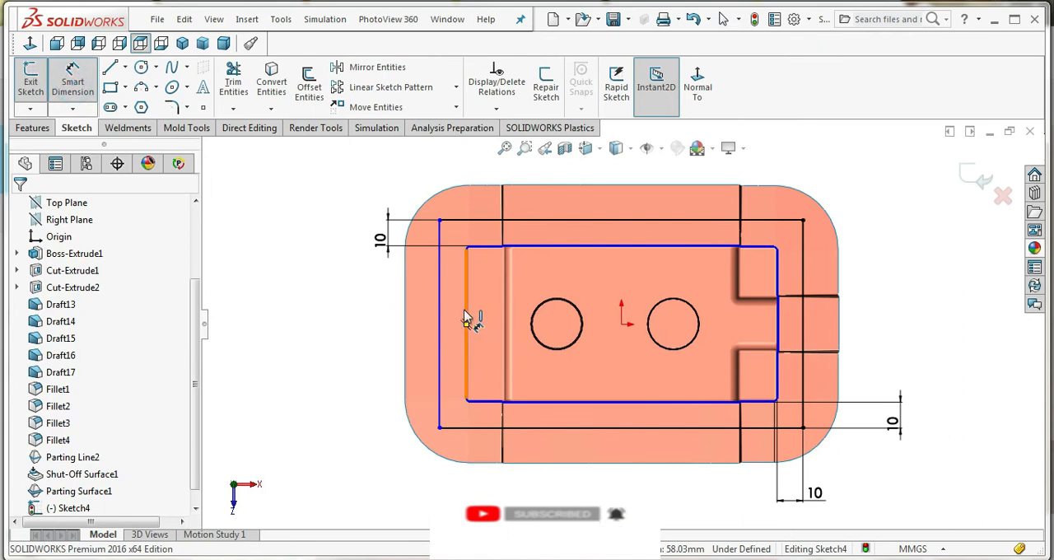
left_click(465, 318)
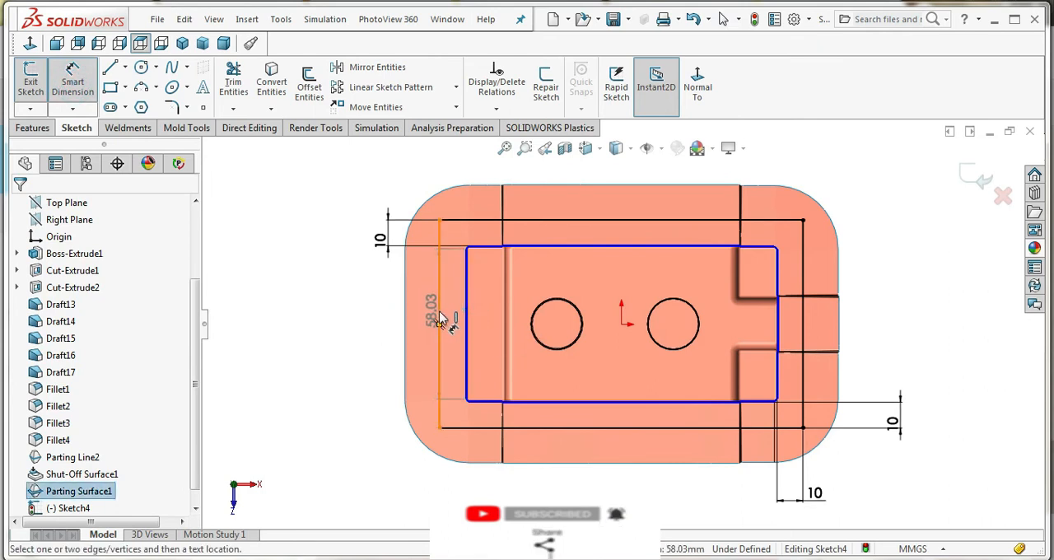
left_click(440, 315)
left_click(467, 496)
type("10")
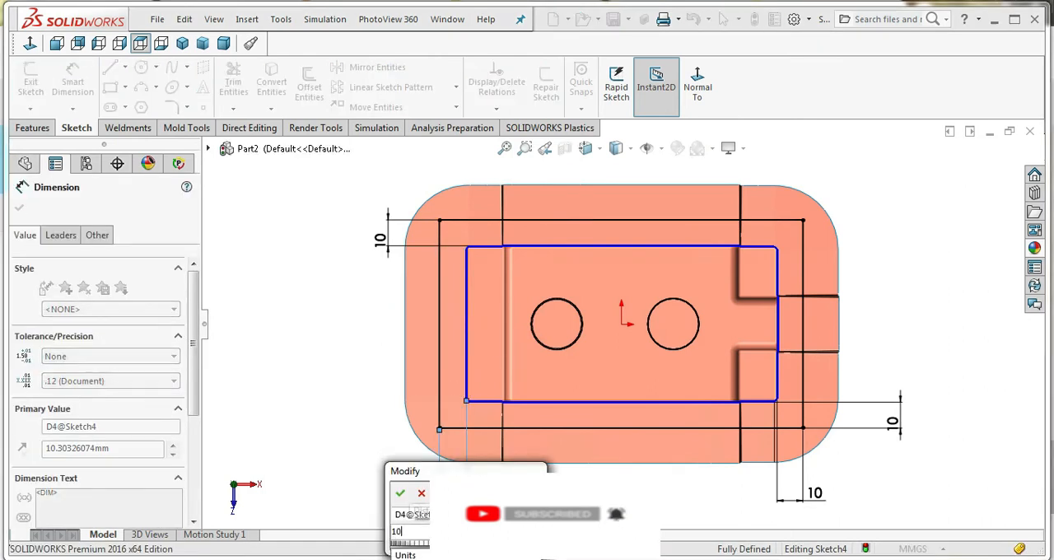
key("Return")
left_click(888, 293)
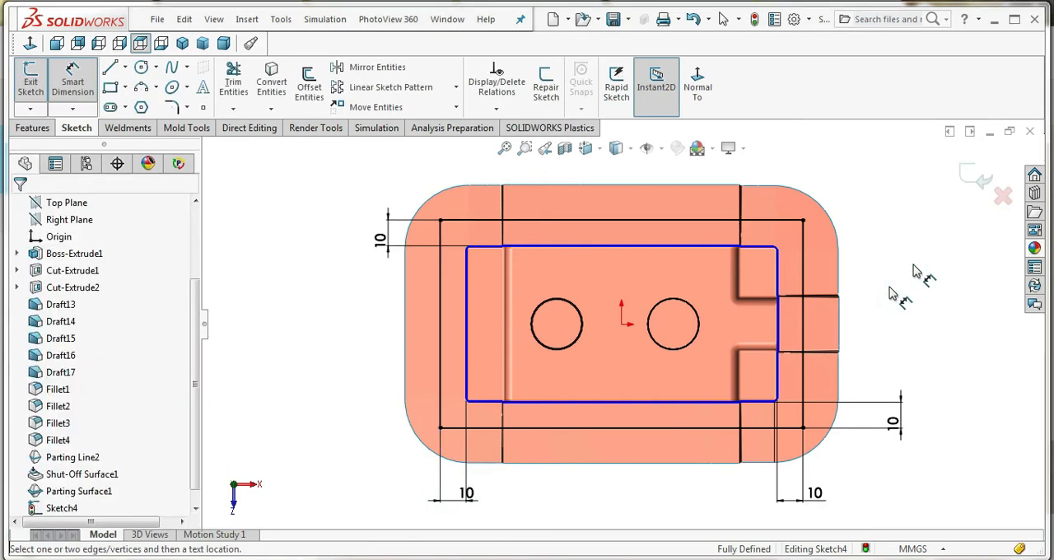
left_click(966, 181)
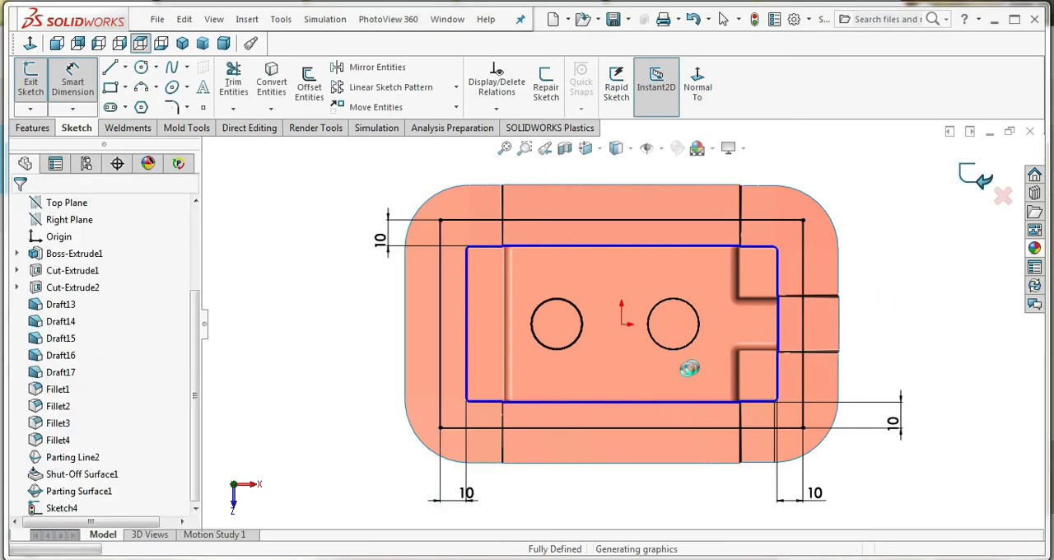
Set the tooling split block size to 20 mm above and 40 mm below the sketch plane and create the split
middle_click_drag(634, 317, 624, 170)
left_click_drag(622, 223, 625, 263)
middle_click_drag(622, 361, 632, 302)
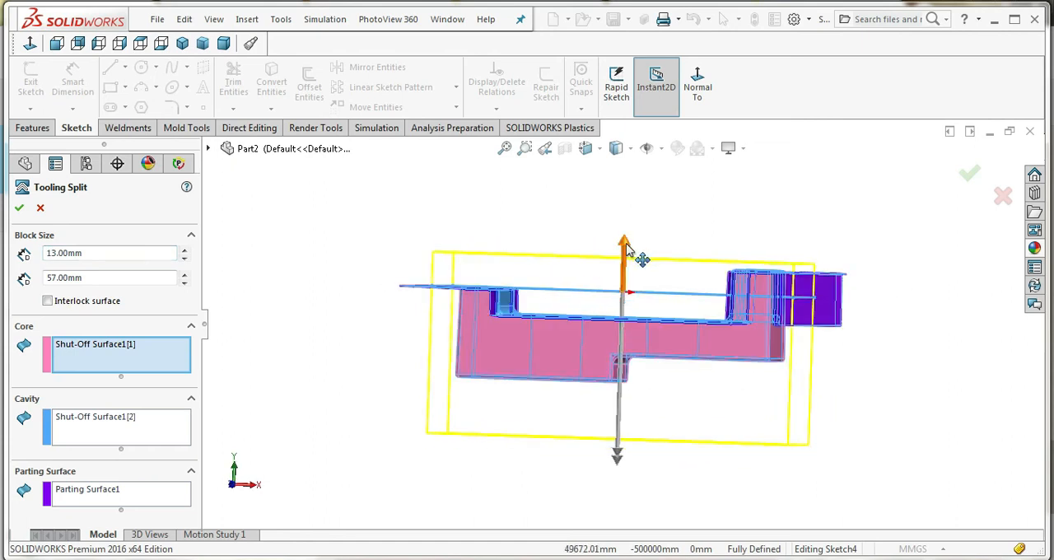
left_click_drag(626, 248, 628, 245)
left_click_drag(615, 450, 620, 402)
middle_click_drag(702, 398, 701, 425)
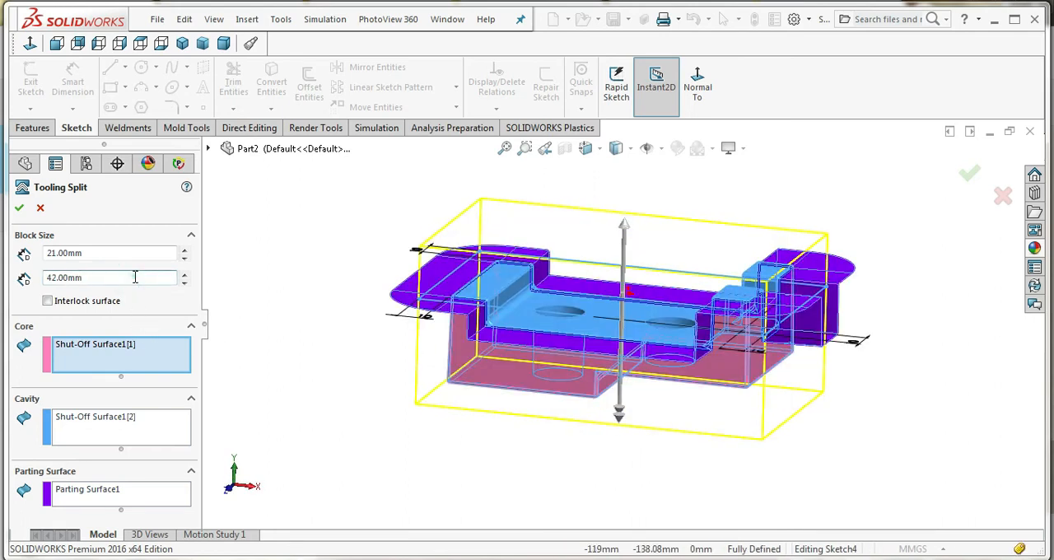
type("40")
key("Return")
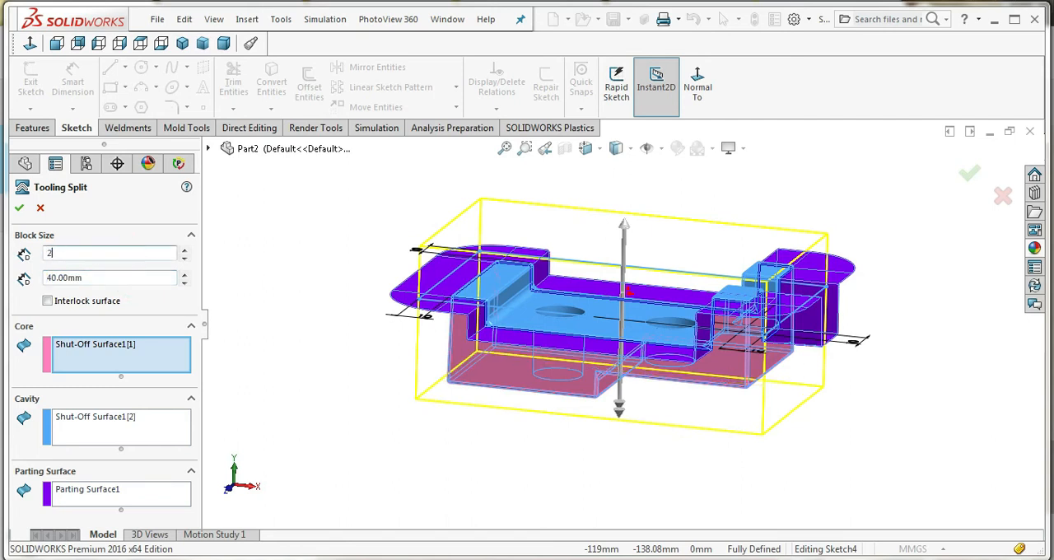
type("20")
key("Return")
mouse_move(512, 354)
middle_mouse_down()
mouse_move(494, 357)
mouse_move(502, 411)
mouse_move(527, 364)
middle_mouse_up()
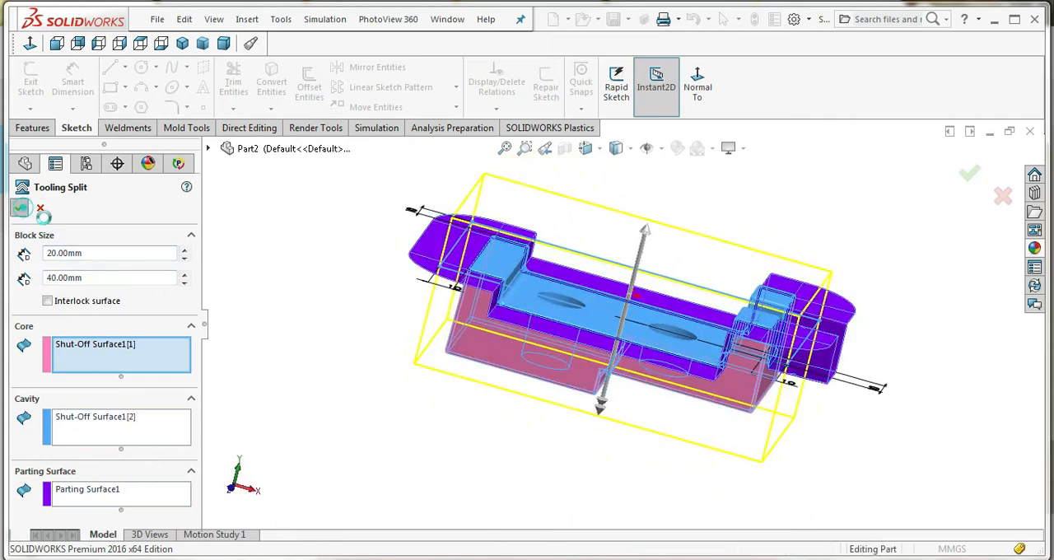
Move the upper tooling block about 64.4 mm upward along Y, away from the part
scroll(628, 297, "up", 3)
scroll(628, 297, "down", 2)
middle_click_drag(629, 304, 607, 356)
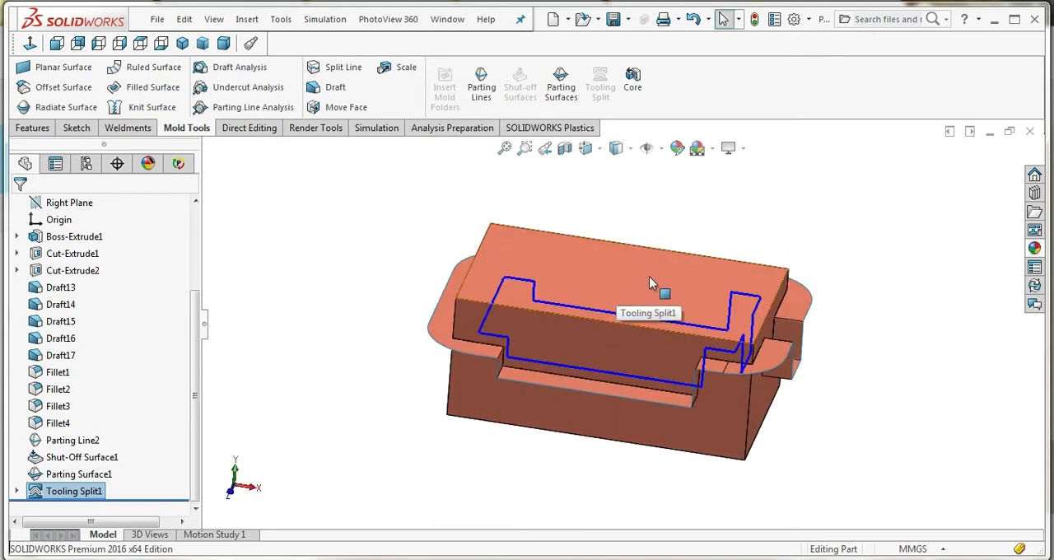
left_click(673, 280)
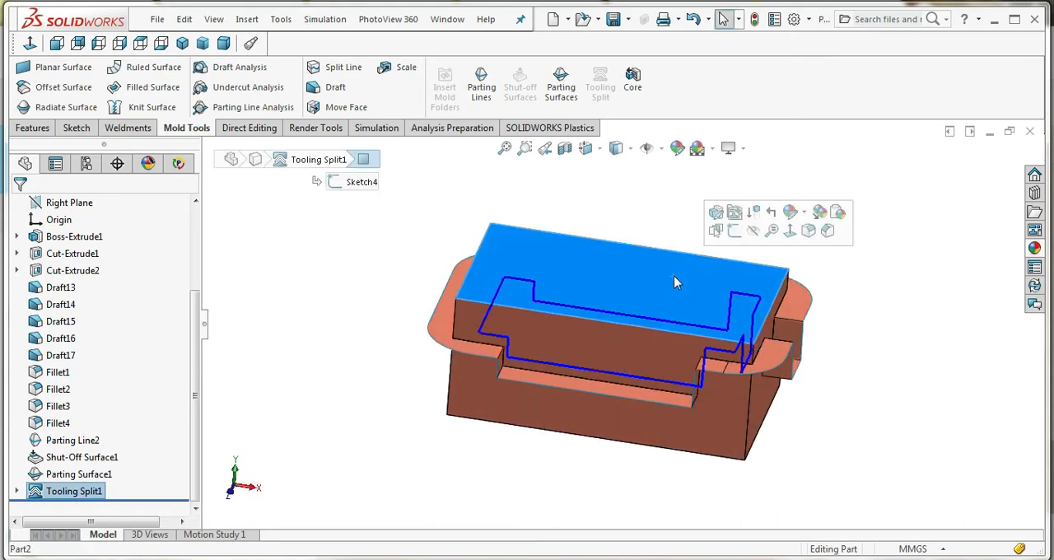
left_click(271, 130)
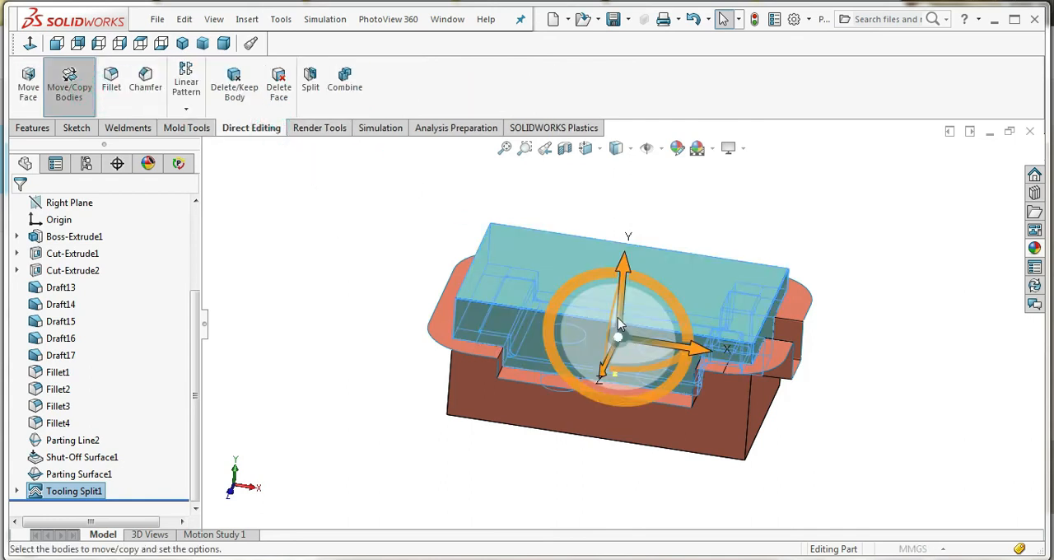
left_click(104, 461)
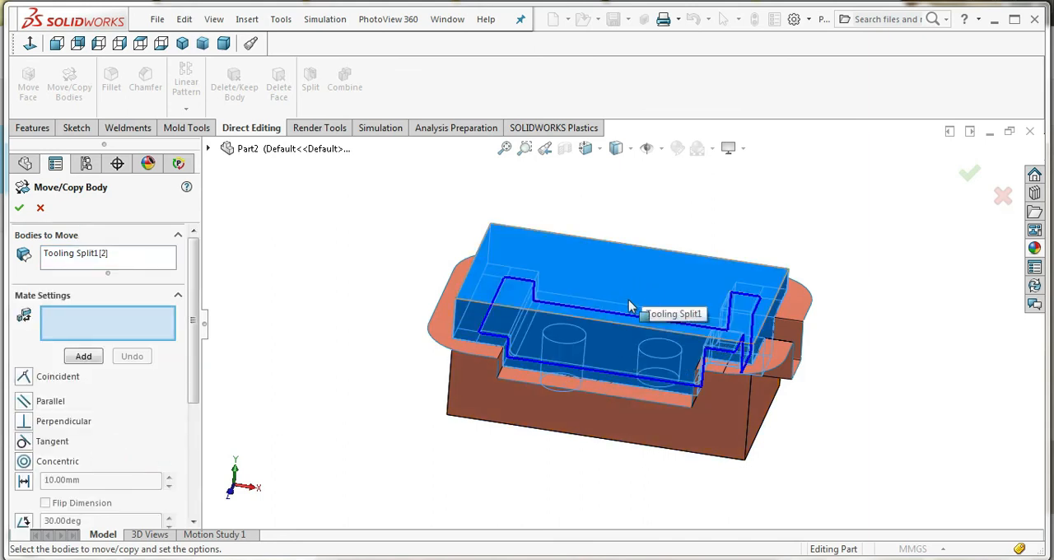
scroll(194, 334, "down", 5)
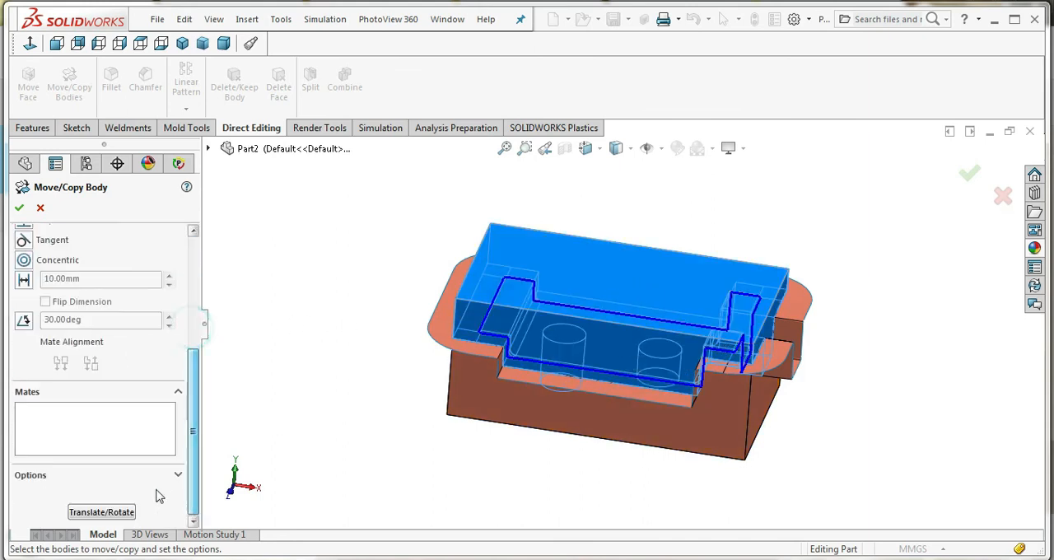
left_click(105, 508)
left_click_drag(629, 277, 645, 150)
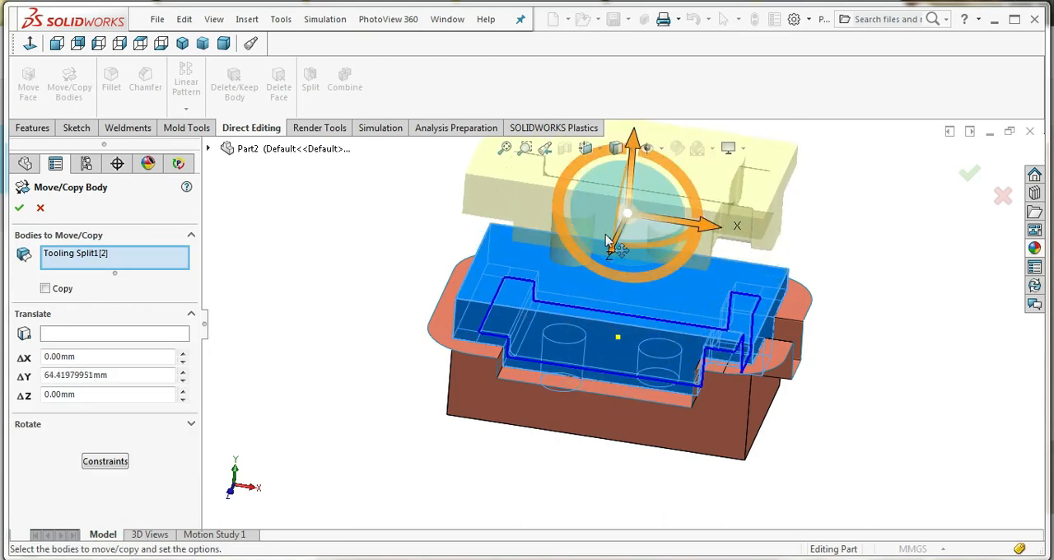
left_click(19, 202)
Move the lower tooling block about 62.7 mm downward along Y, away from the part
left_click(70, 87)
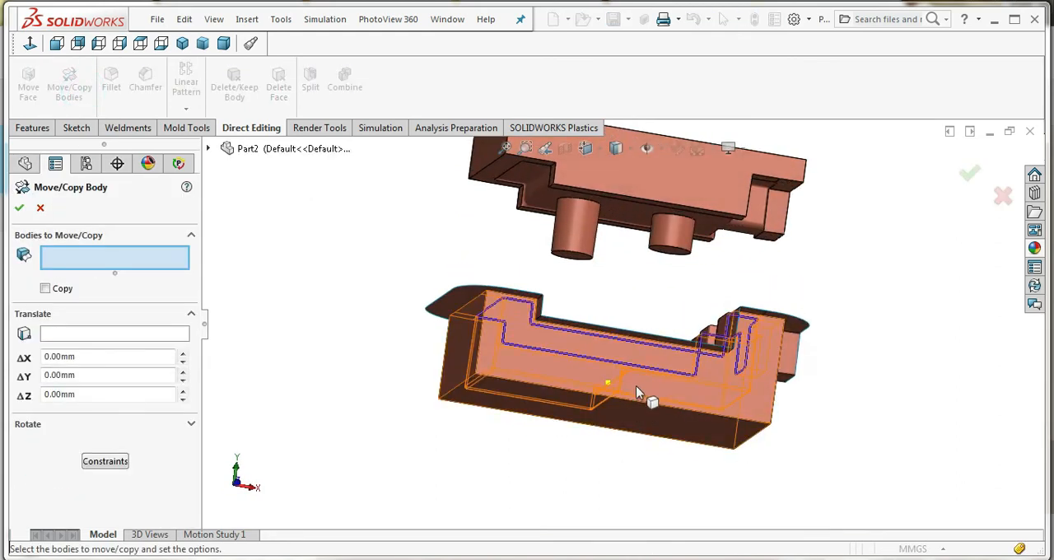
left_click(636, 386)
left_click_drag(628, 326, 607, 433)
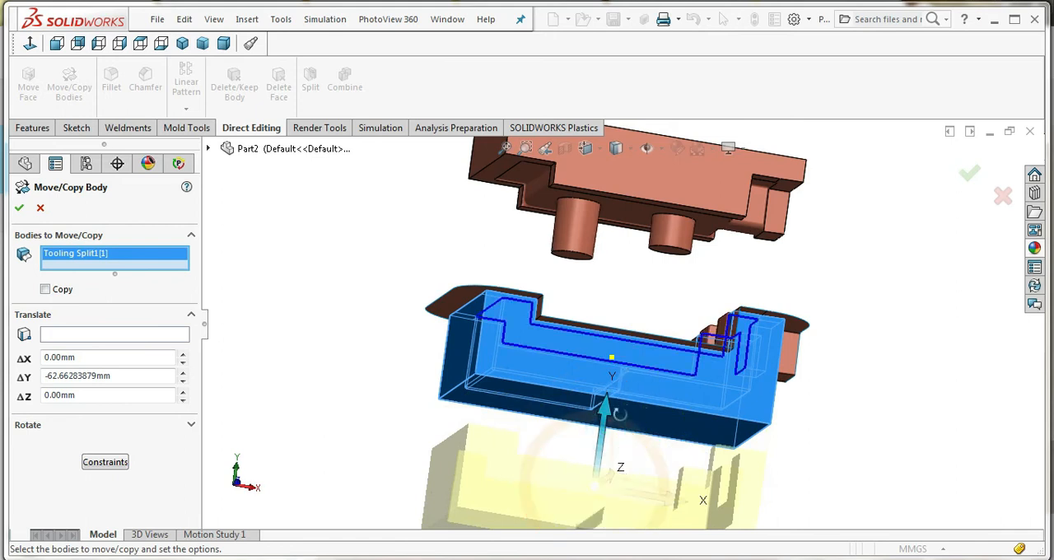
middle_click_drag(619, 414, 618, 436)
left_click(19, 208)
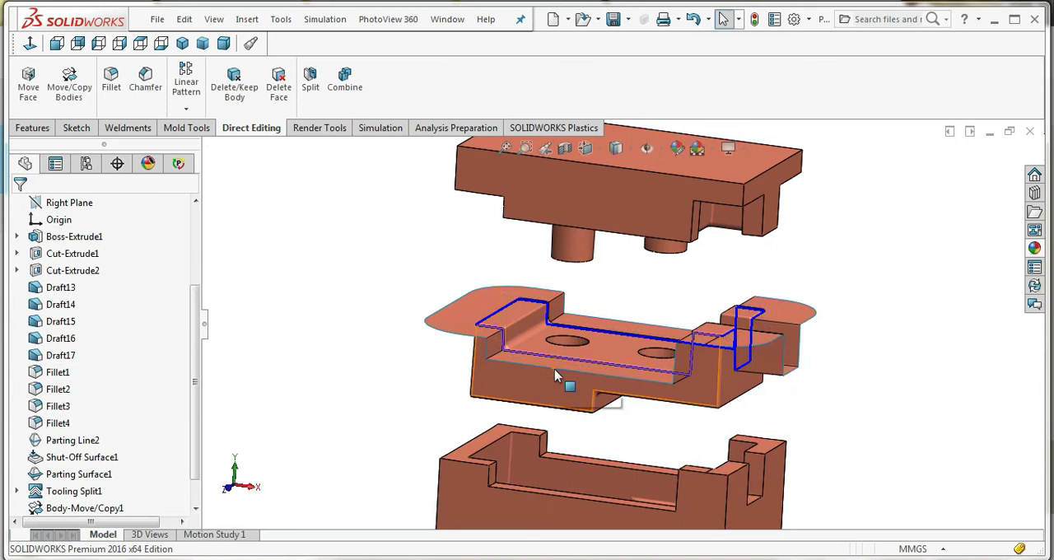
Examine the separated tooling blocks and the part between them from several sides, including the upper block's inner faces
scroll(558, 377, "up", 3)
middle_click_drag(597, 383, 690, 207)
scroll(619, 405, "down", 2)
scroll(627, 411, "down", 5)
scroll(598, 389, "up", 3)
scroll(652, 437, "up", 5)
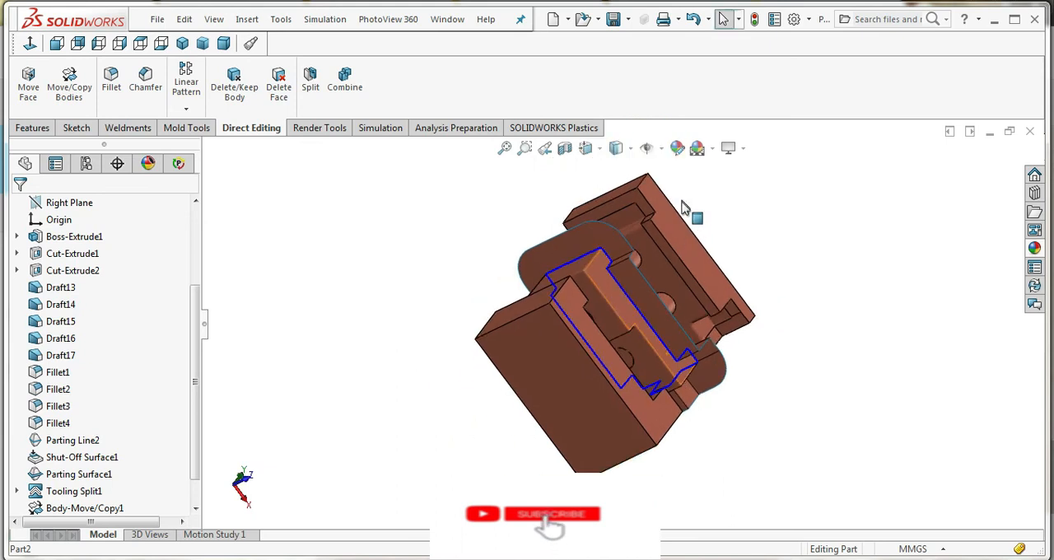
scroll(607, 245, "down", 6)
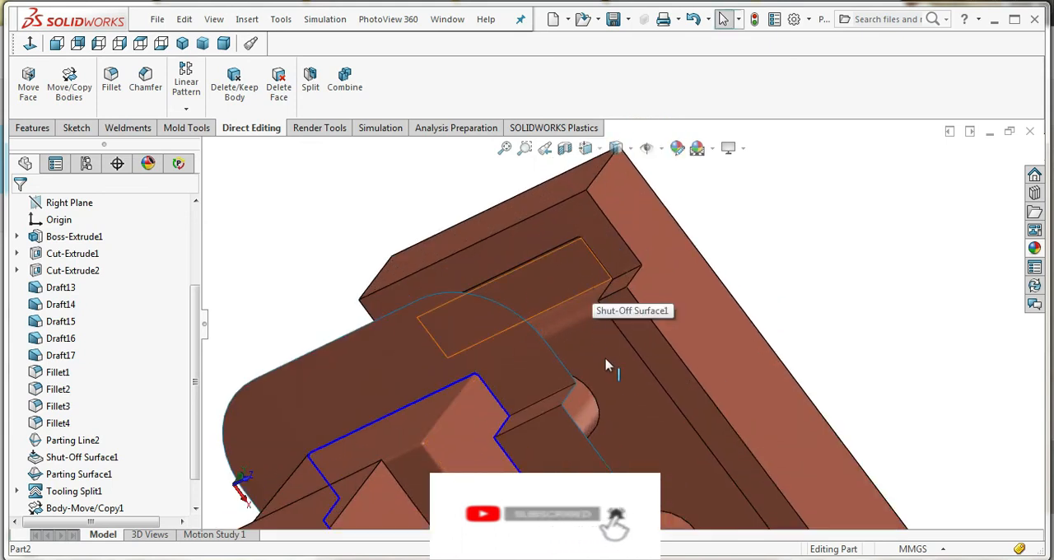
middle_click_drag(632, 337, 617, 271)
scroll(590, 298, "down", 5)
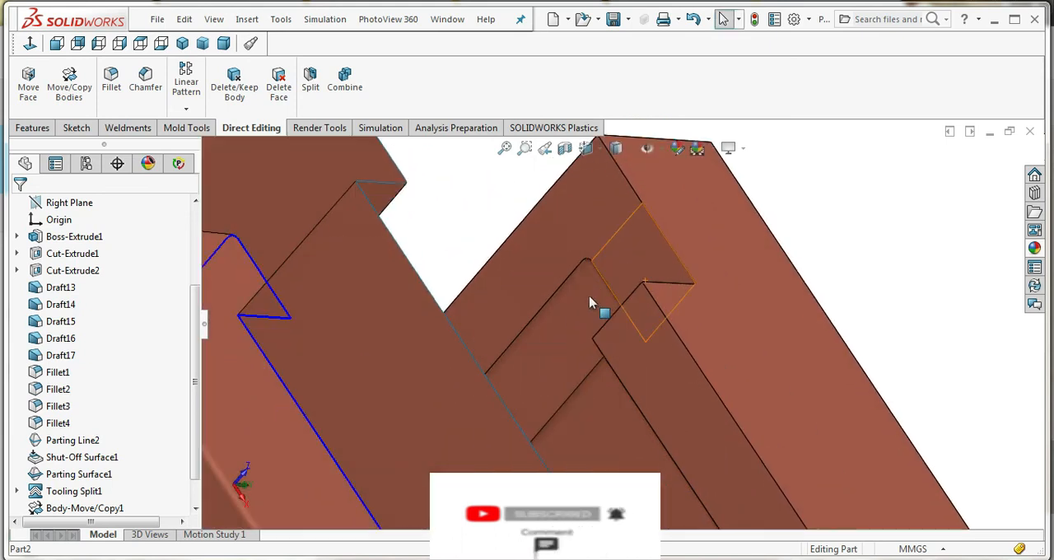
scroll(618, 303, "up", 10)
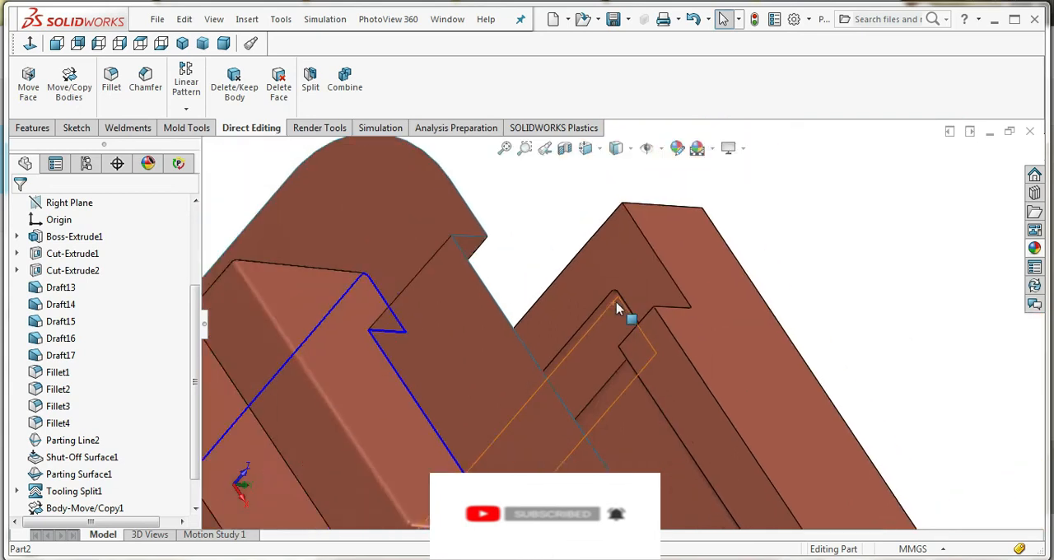
middle_click_drag(643, 367, 606, 407)
scroll(606, 407, "up", 2)
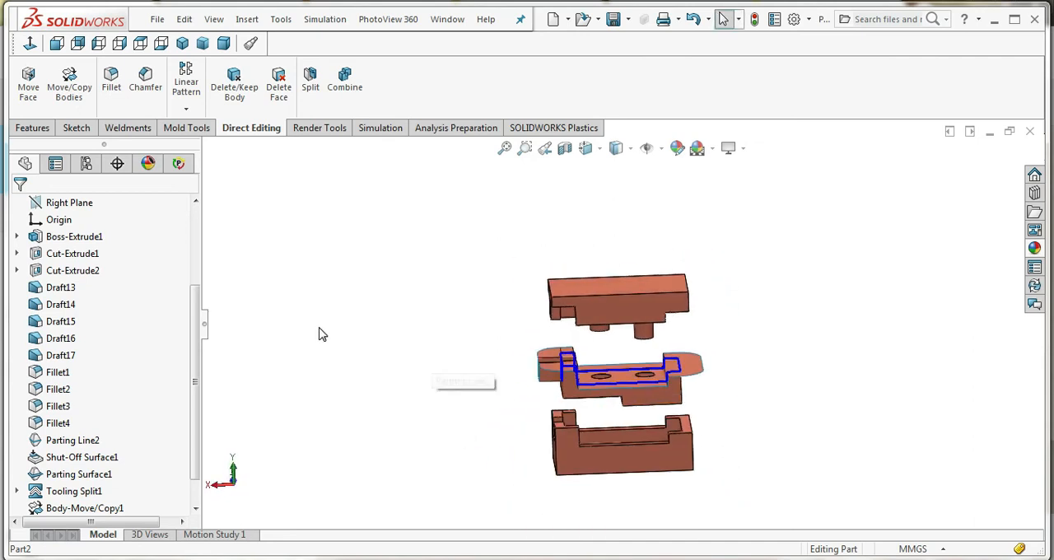
left_click(35, 128)
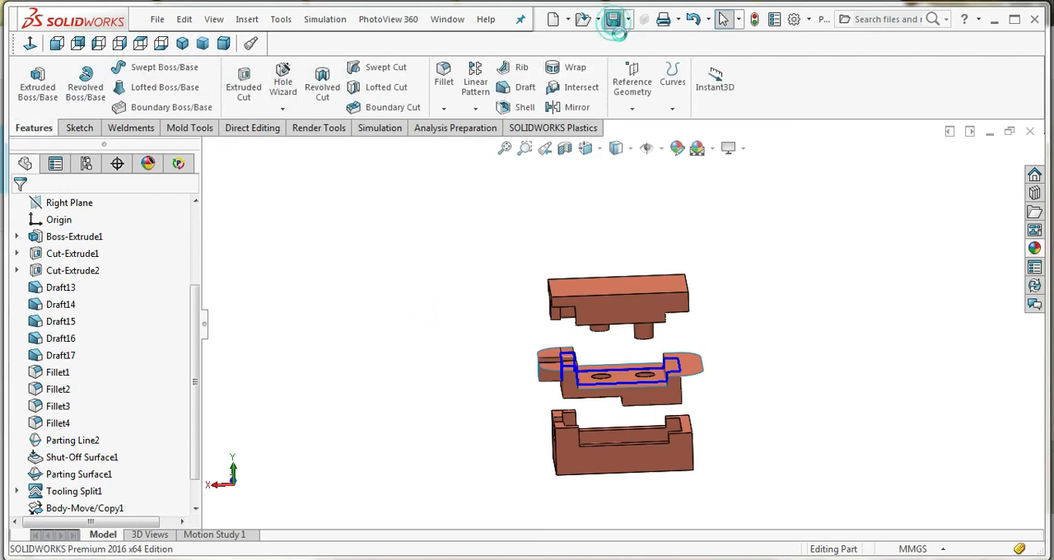
mouse_move(730, 332)
middle_mouse_down()
mouse_move(708, 373)
mouse_move(698, 318)
mouse_move(694, 330)
middle_mouse_up()
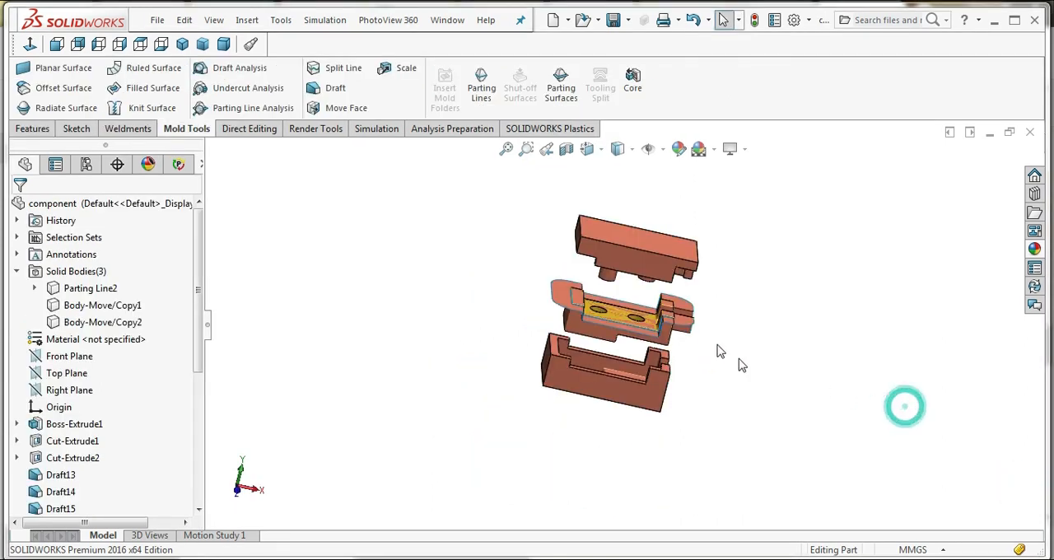
Assign Plain Carbon Steel to the upper tooling block among the solid bodies
left_click(17, 271)
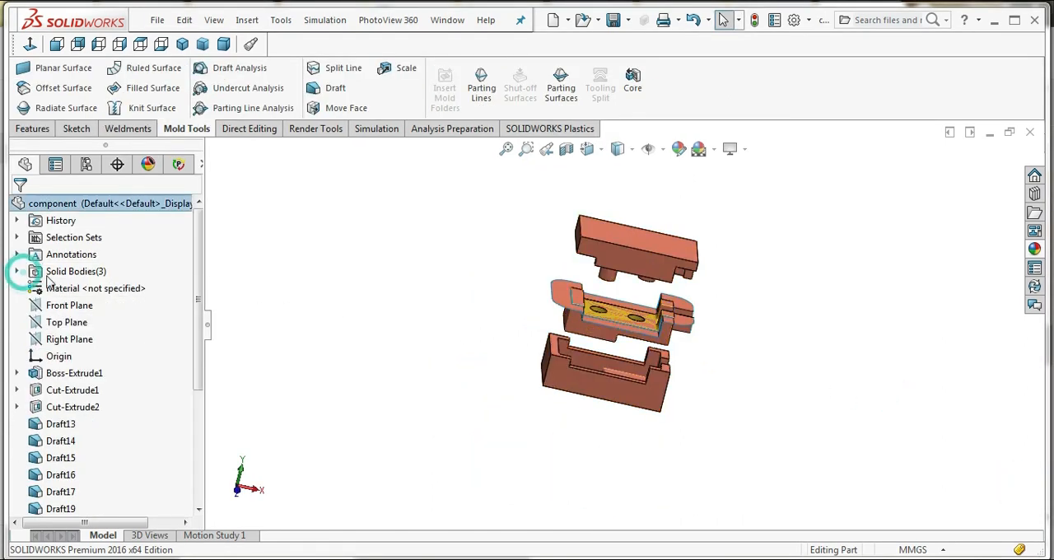
left_click(17, 271)
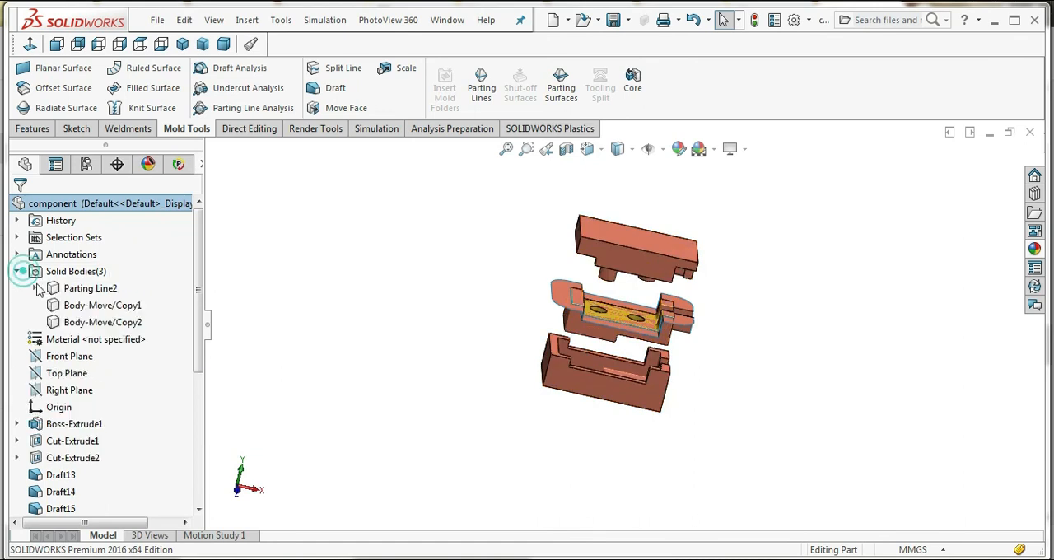
left_click(103, 306)
right_click(103, 307)
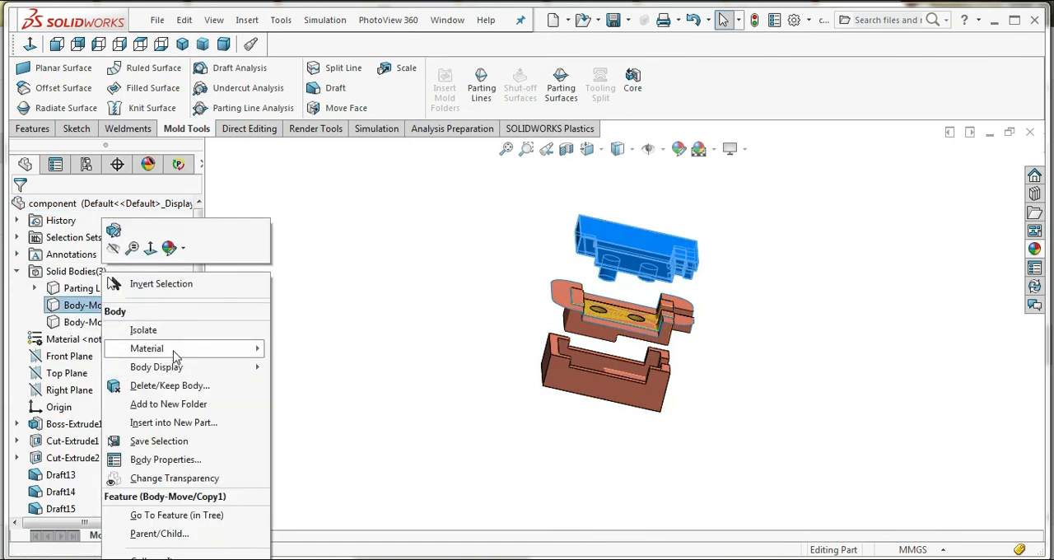
left_click(260, 346)
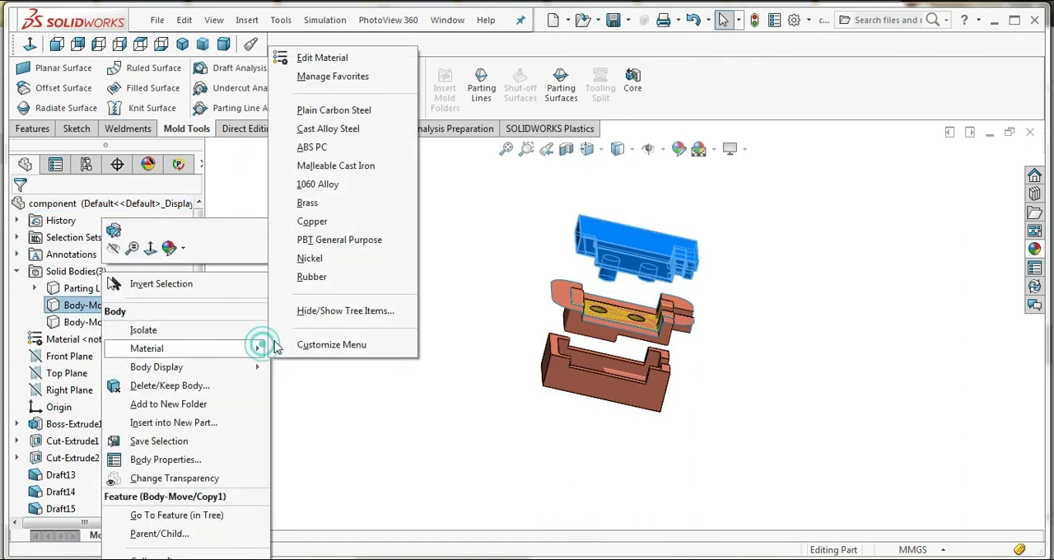
left_click(354, 112)
left_click(378, 249)
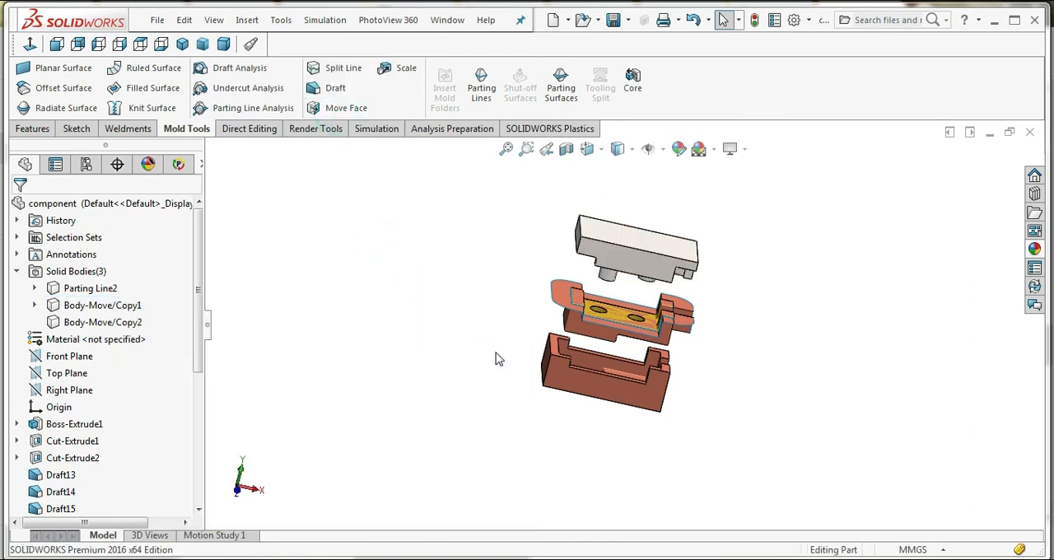
Assign Plain Carbon Steel to the lower tooling block among the solid bodies
left_click(122, 322)
right_click(122, 322)
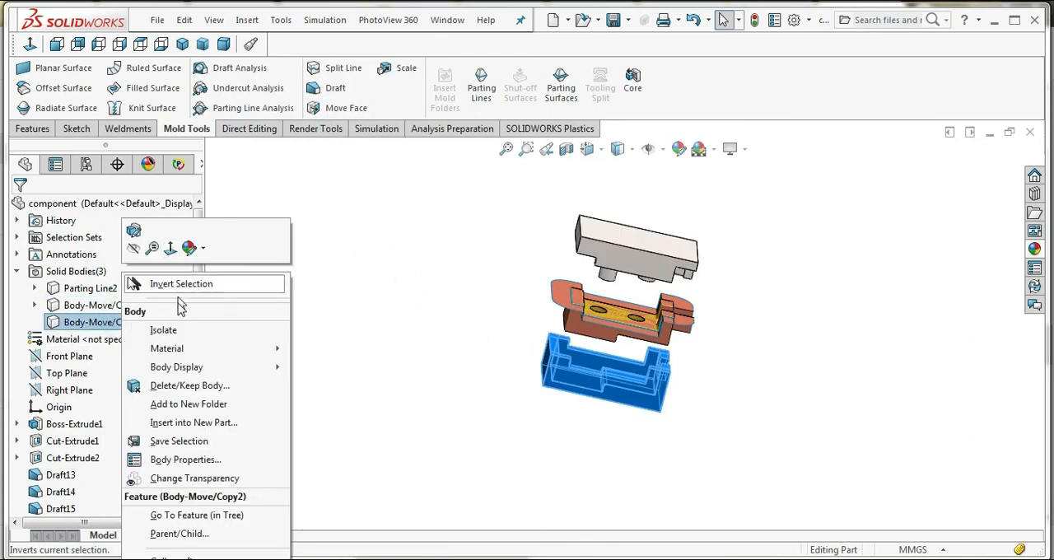
left_click(276, 349)
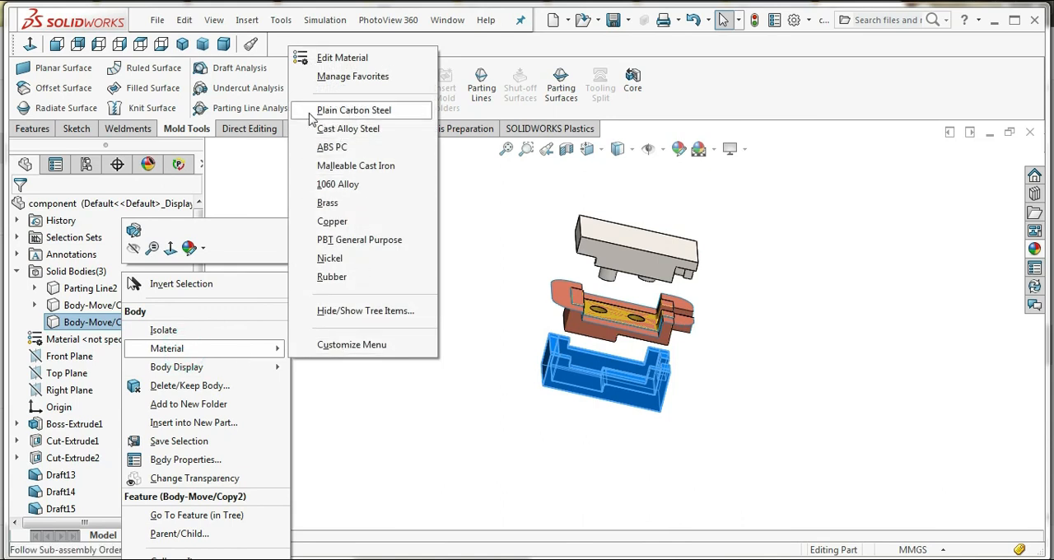
left_click(329, 116)
left_click(431, 271)
Examine the upper block's core pins, the part with its parting surface and the lower block's cavity from below and above
scroll(653, 338, "down", 2)
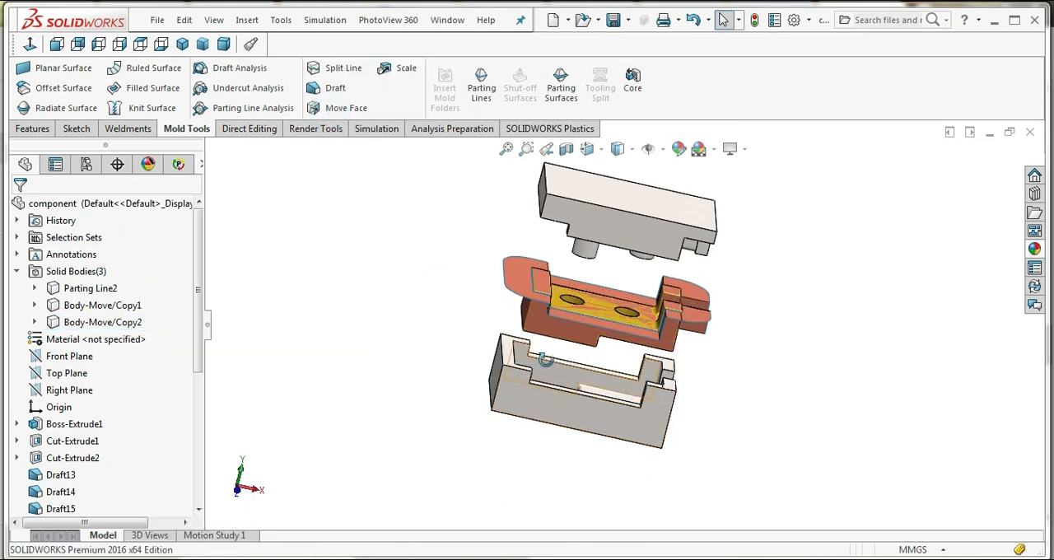
scroll(545, 359, "up", 4)
middle_click_drag(602, 360, 616, 308)
scroll(631, 282, "down", 5)
scroll(616, 308, "down", 3)
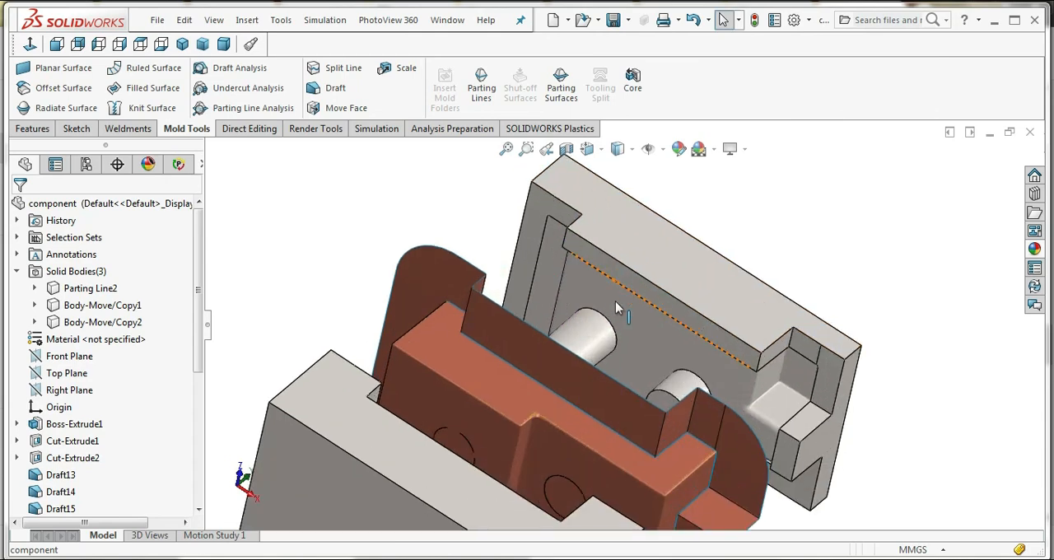
middle_click(564, 282)
middle_click_drag(643, 340, 514, 309)
scroll(619, 366, "up", 5)
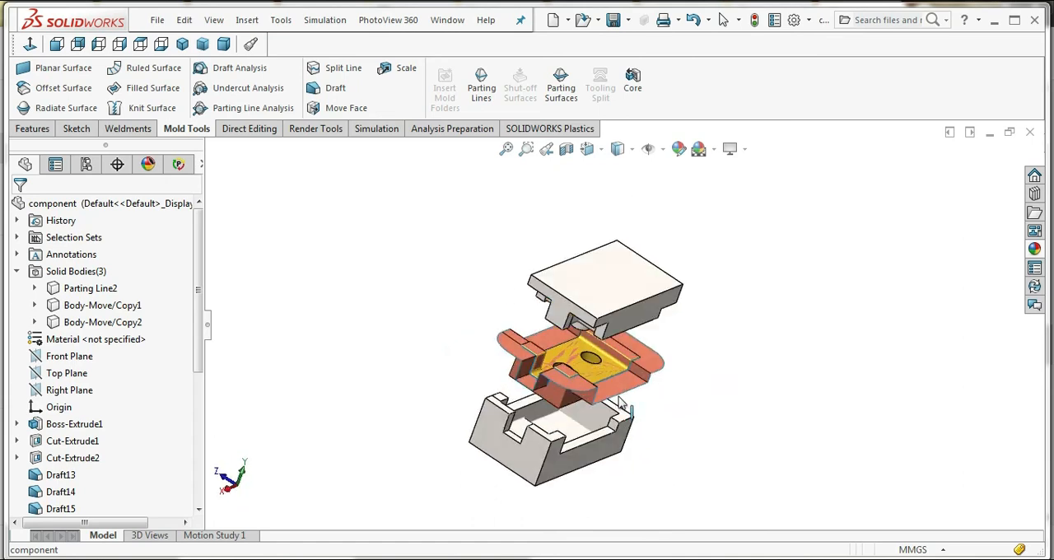
scroll(567, 390, "down", 5)
middle_click_drag(566, 390, 597, 415)
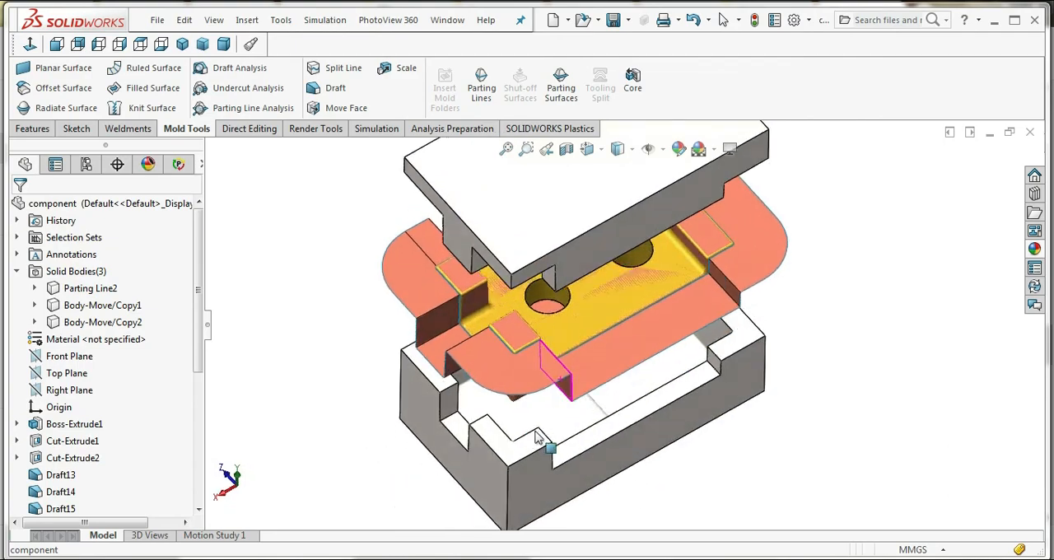
scroll(602, 412, "up", 5)
scroll(592, 405, "up", 2)
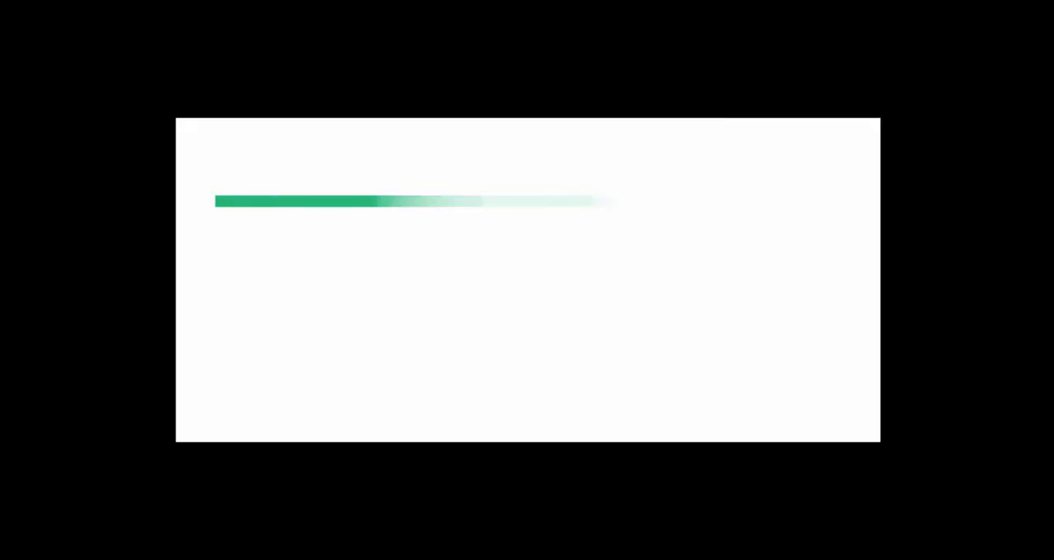